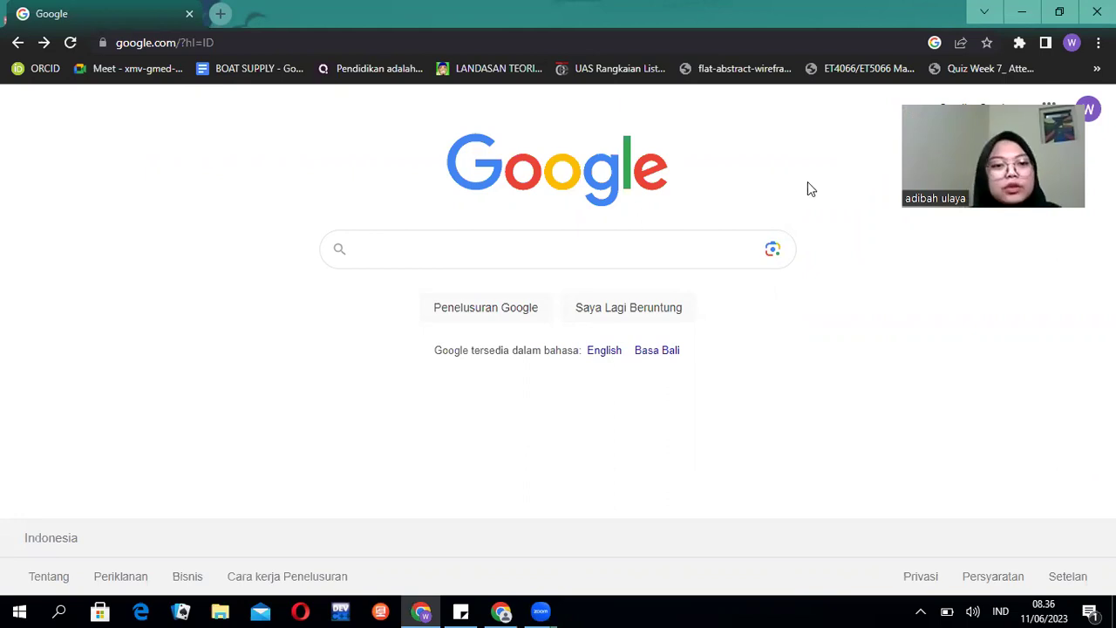
click(657, 251)
click(881, 303)
click(586, 253)
click(262, 329)
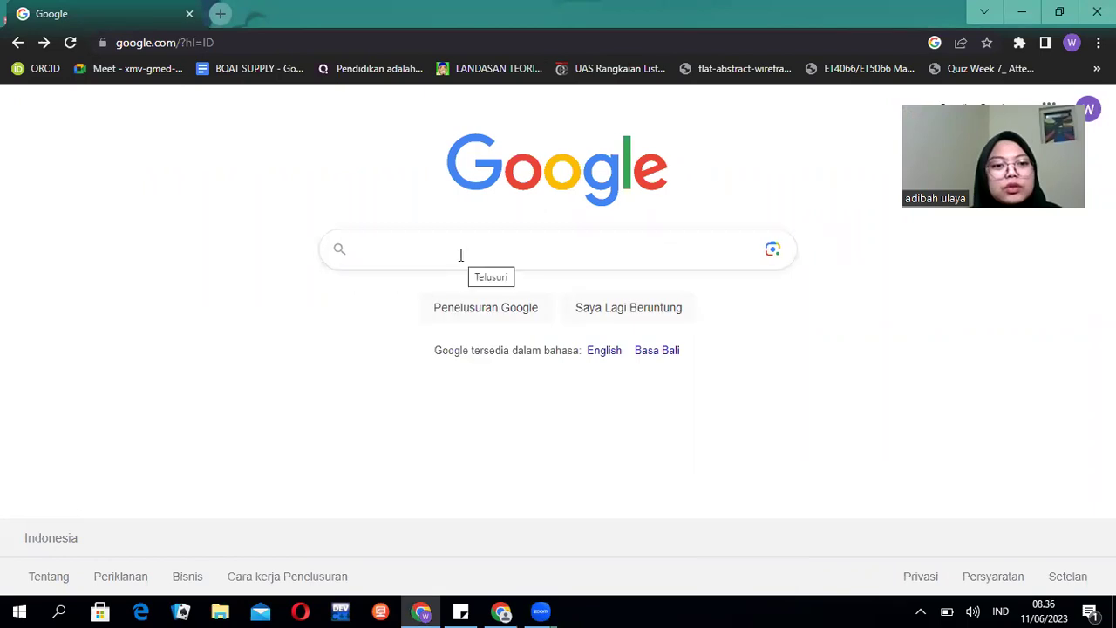
click(918, 610)
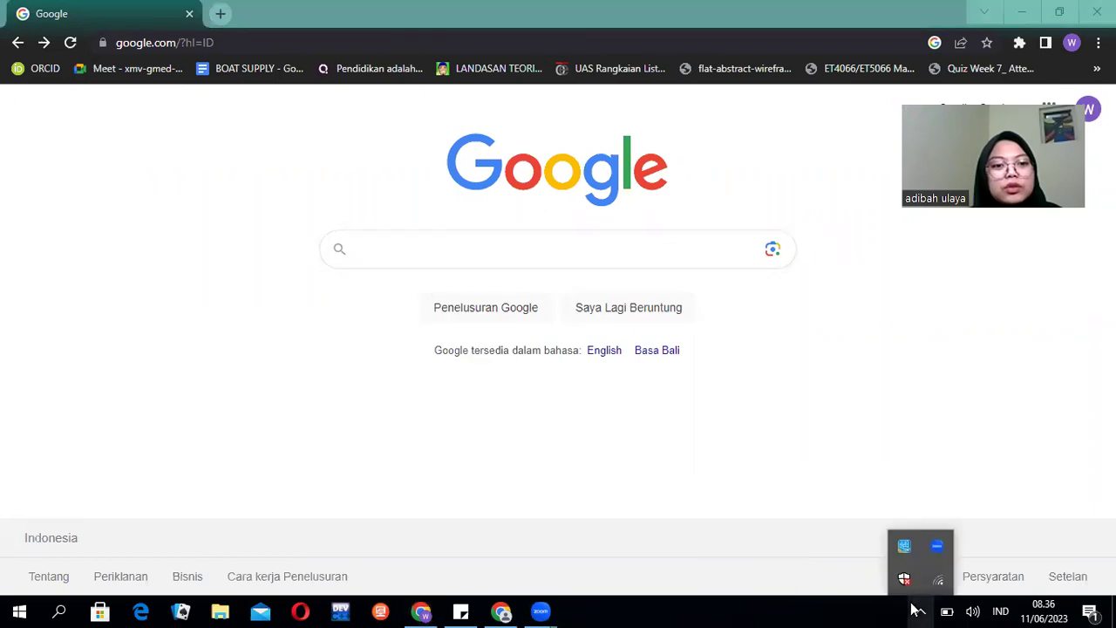
click(799, 434)
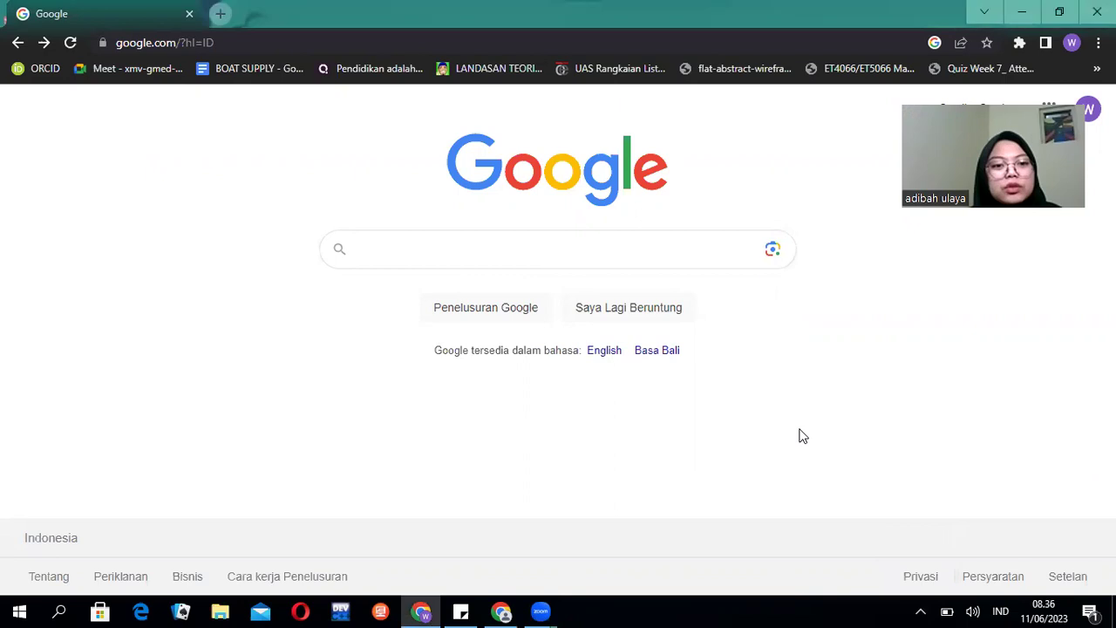
- Search Google for "gather town" and open the official Gather website from the results
click(613, 260)
text(gat)
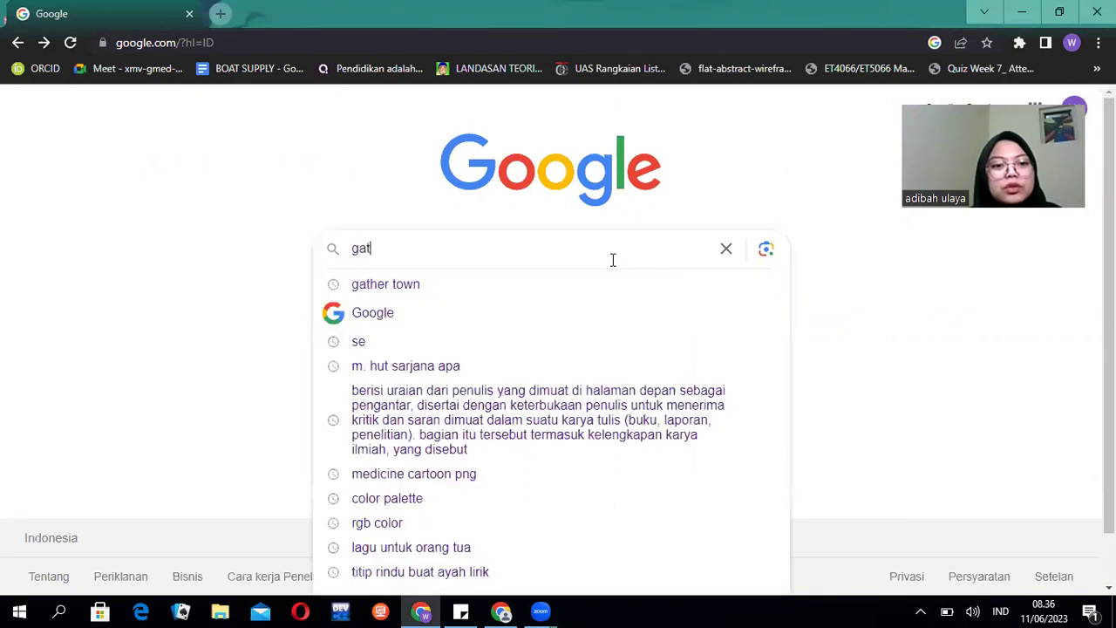
text(her town)
key(Return)
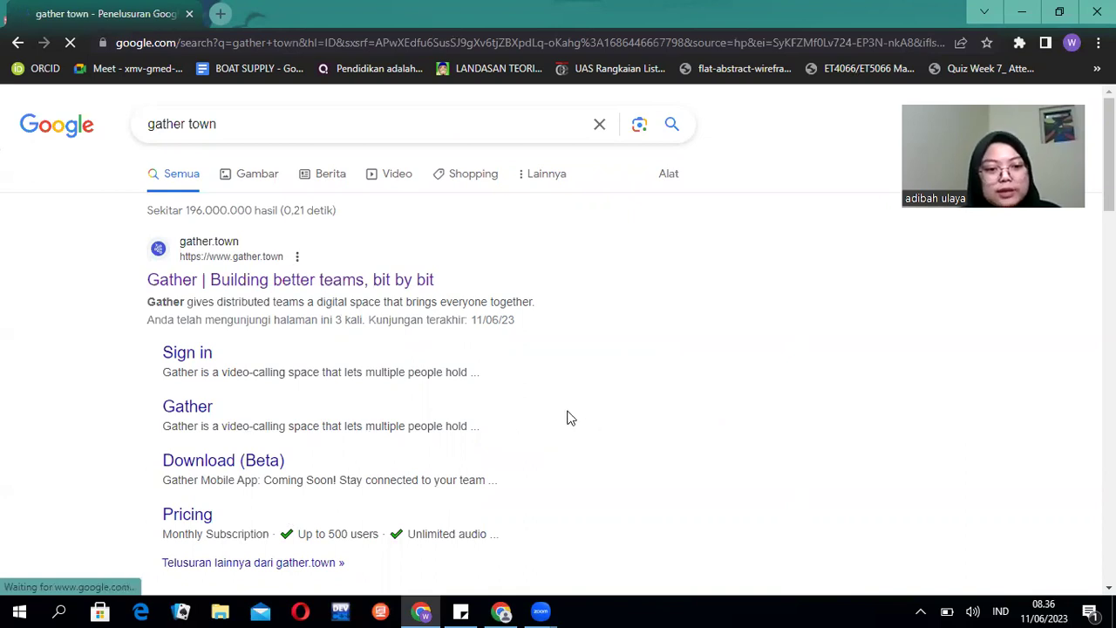
click(406, 279)
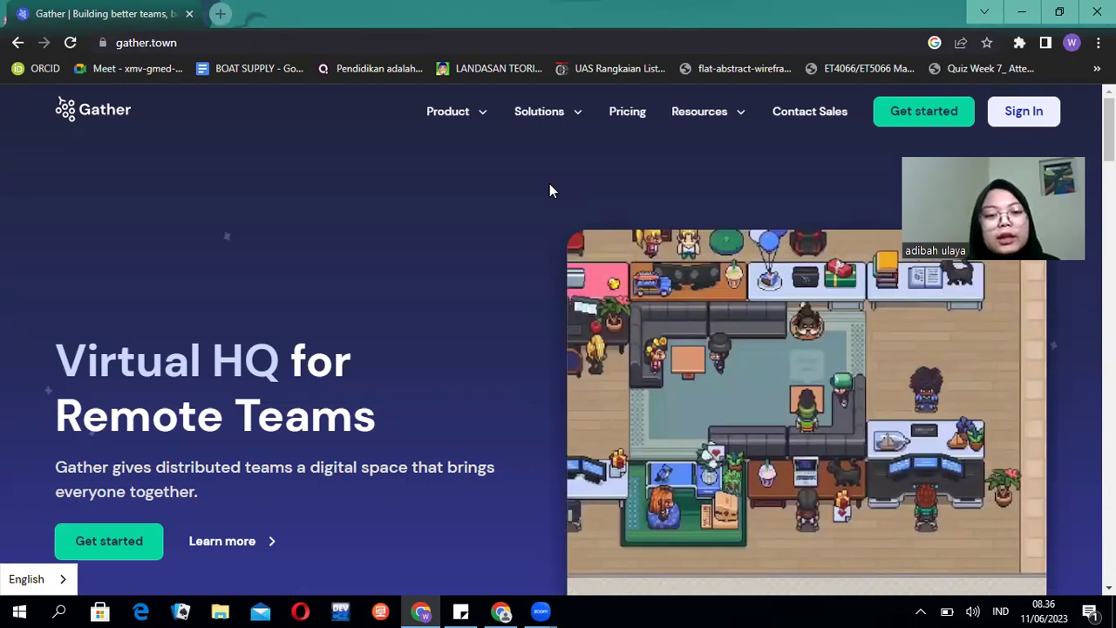
- Sign in to Gather with Google, choosing the saved university account
click(1001, 124)
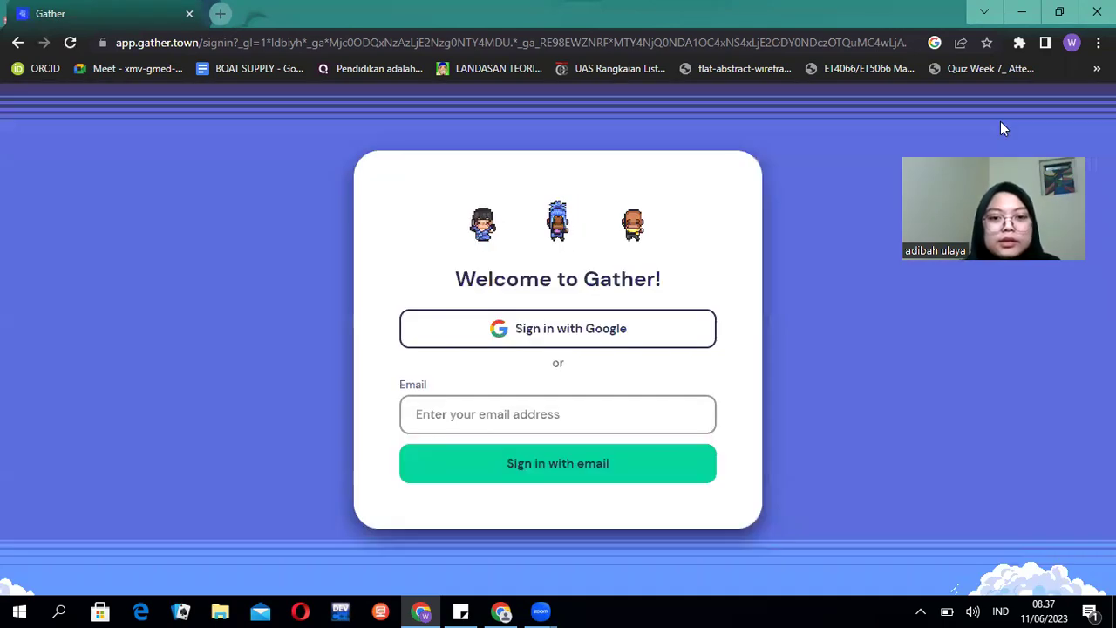
click(645, 337)
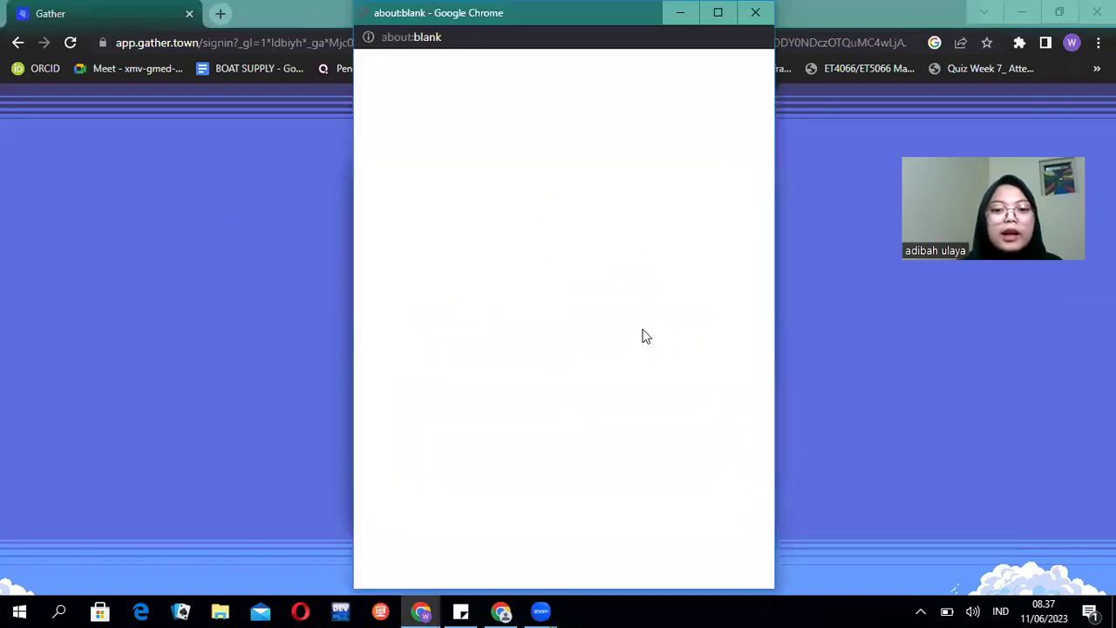
click(757, 13)
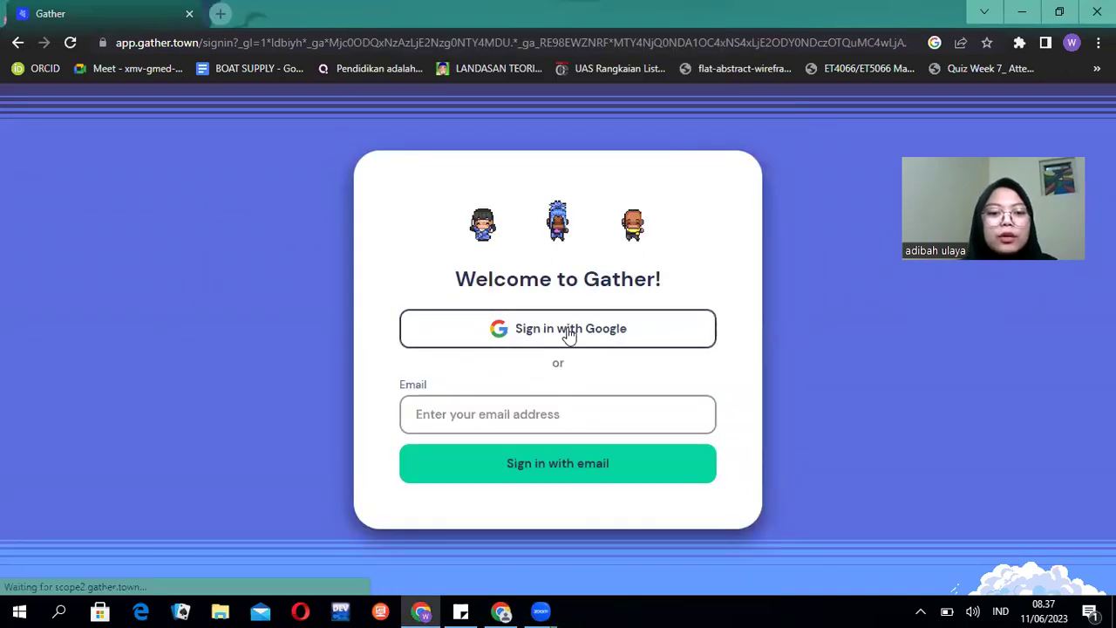
click(580, 338)
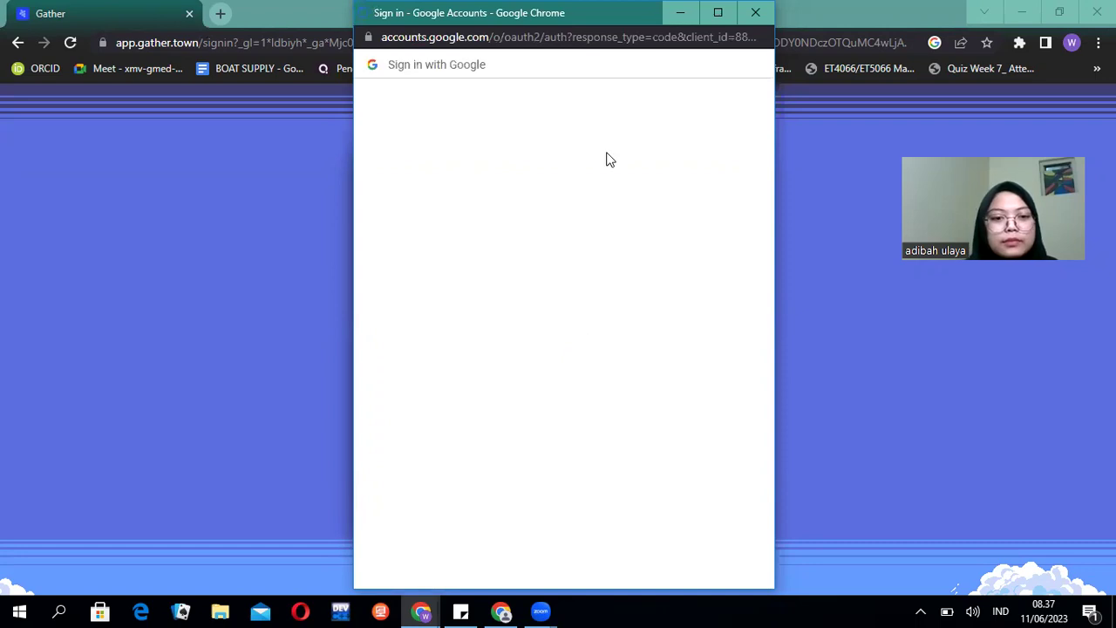
click(511, 301)
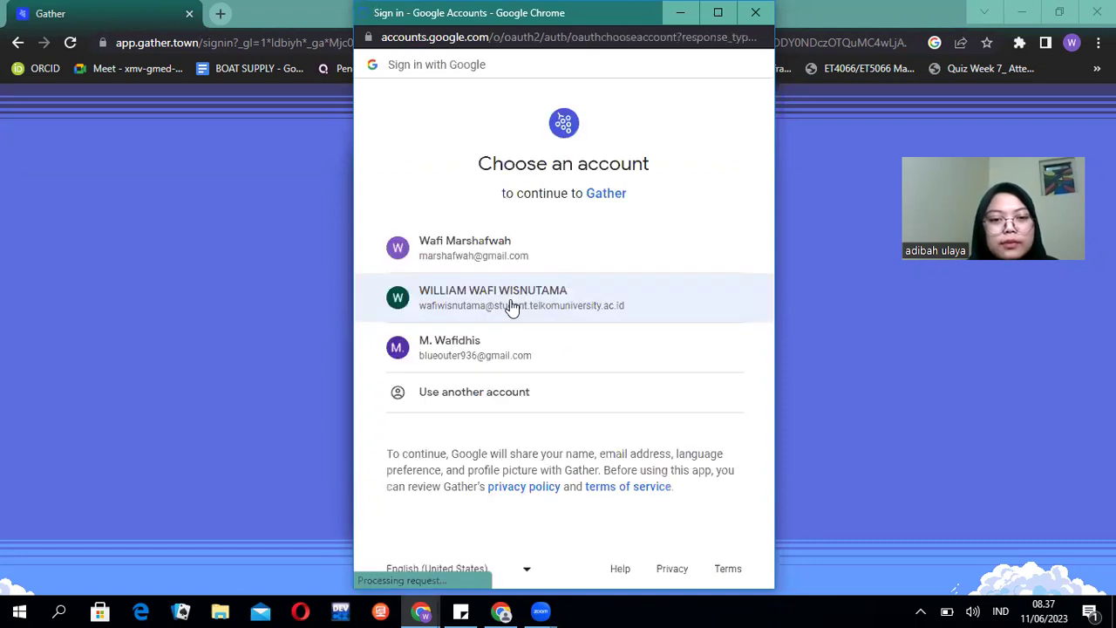
double_click(542, 307)
click(611, 293)
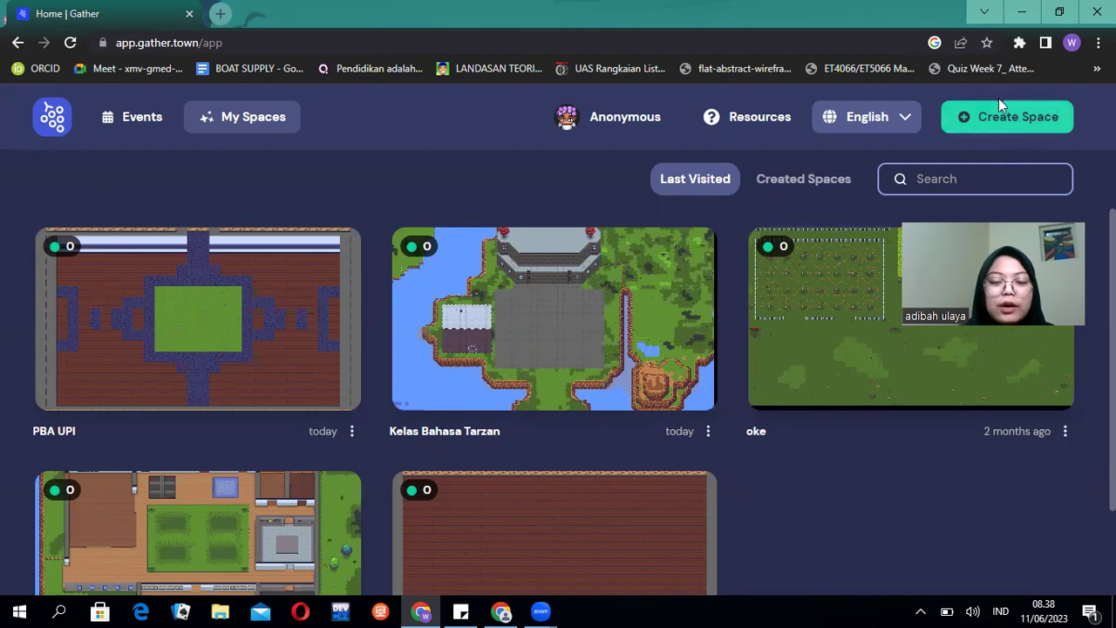
- Start creating a new Remote office space and go through the introduction slides up to the office template selection
click(1001, 120)
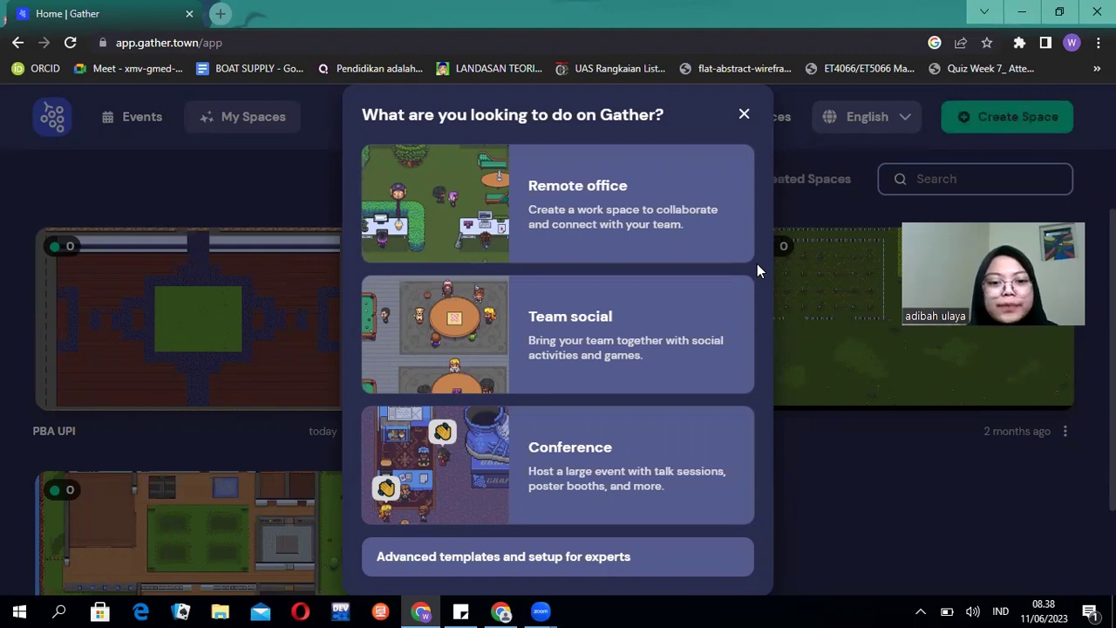
click(606, 192)
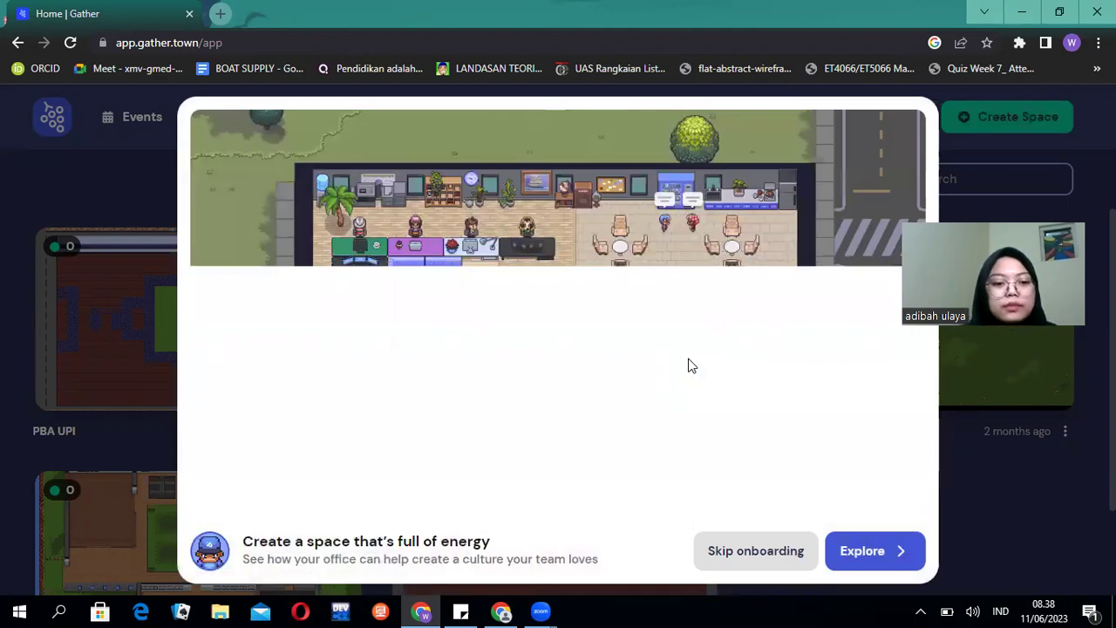
click(862, 553)
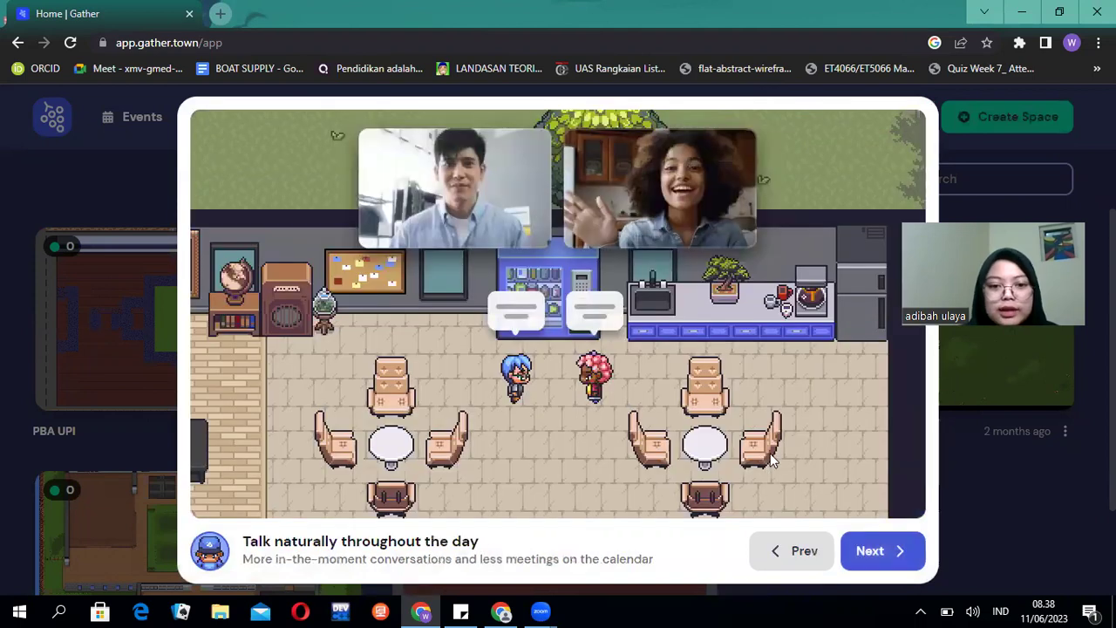
click(884, 554)
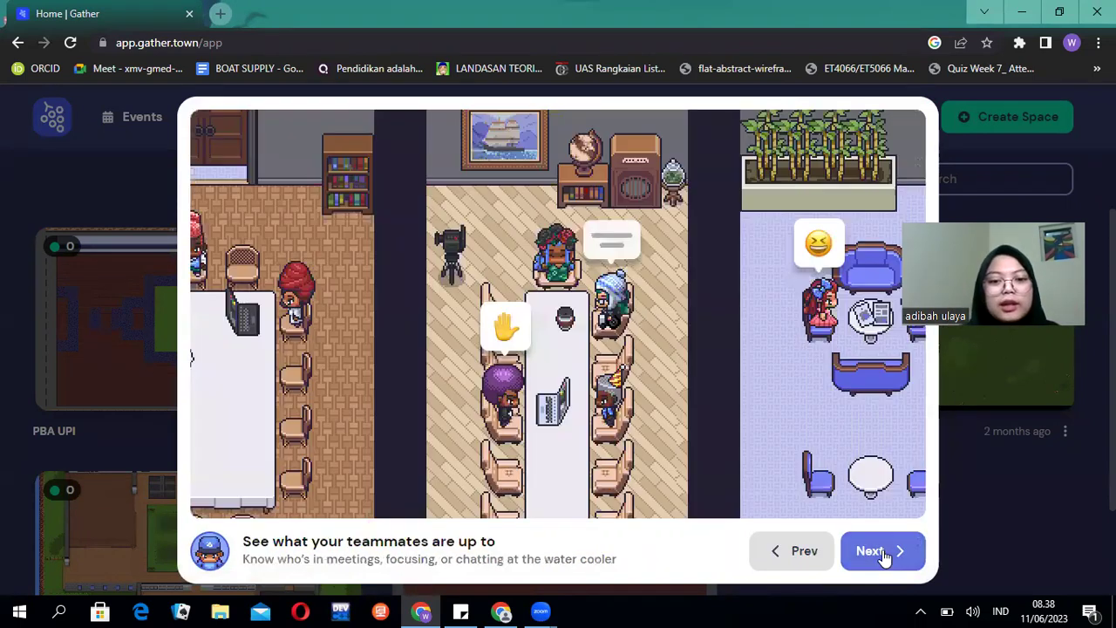
click(885, 555)
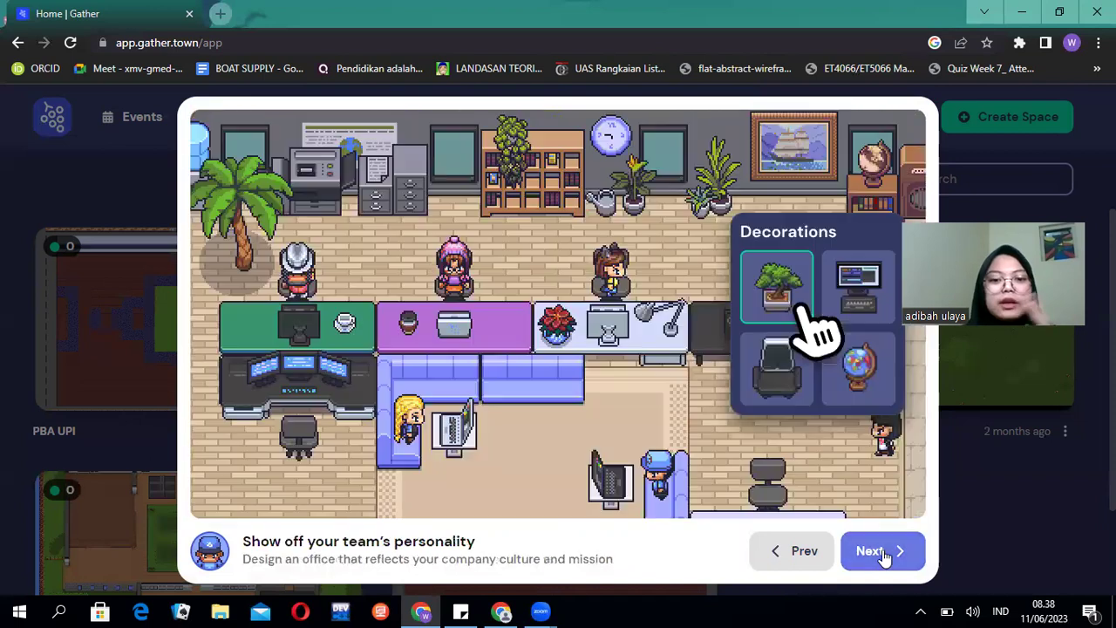
click(884, 555)
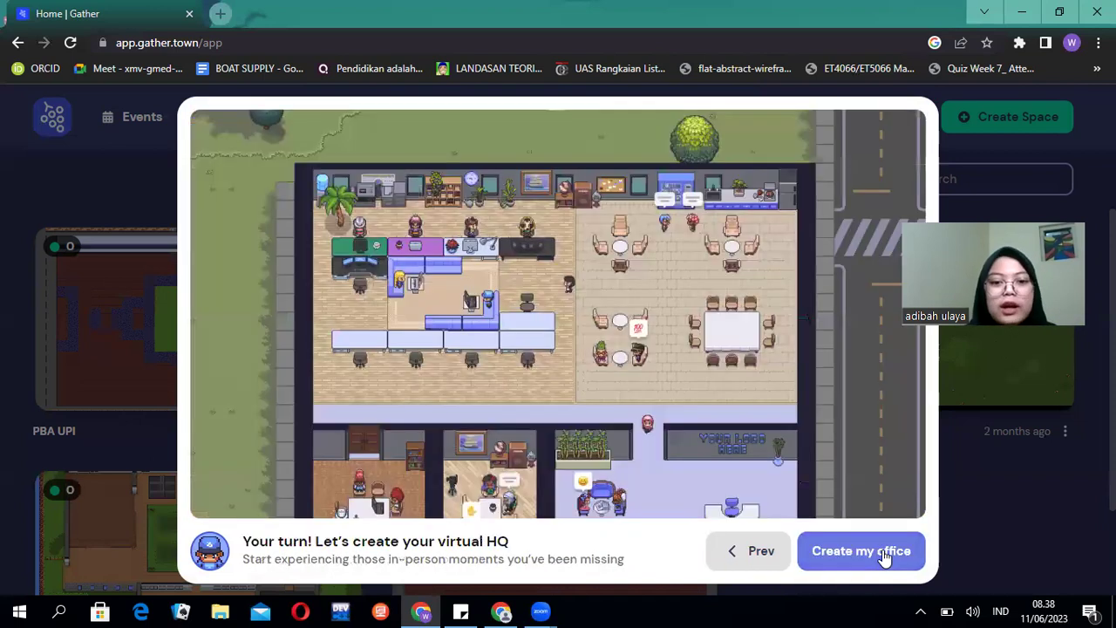
click(884, 555)
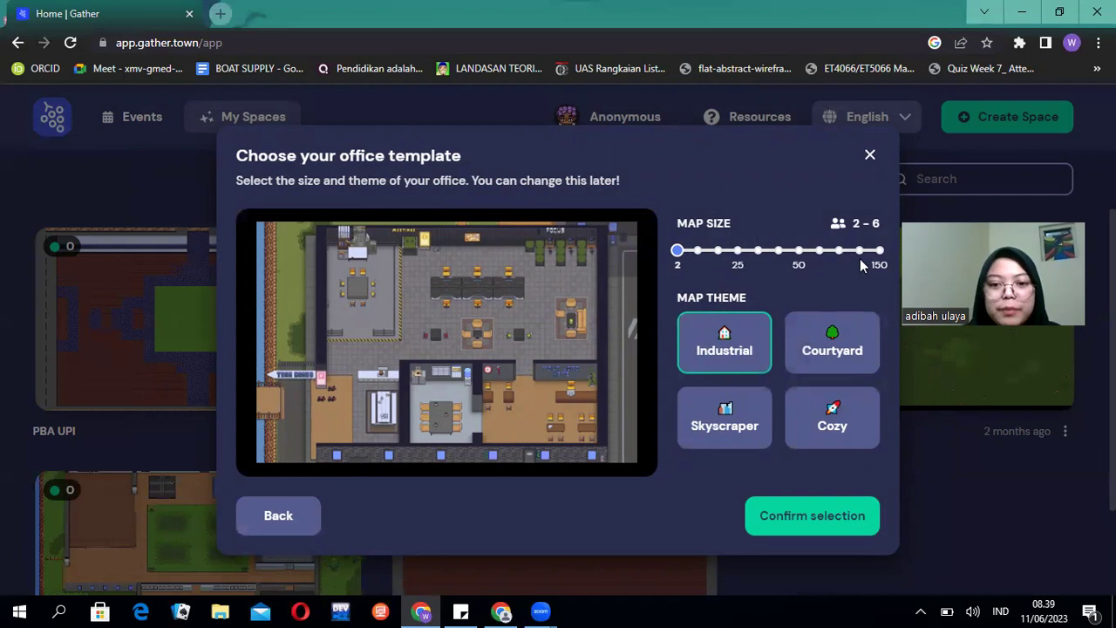
- Compare the 25, 50 and 150 map sizes for the office template and set the size to 25
click(738, 261)
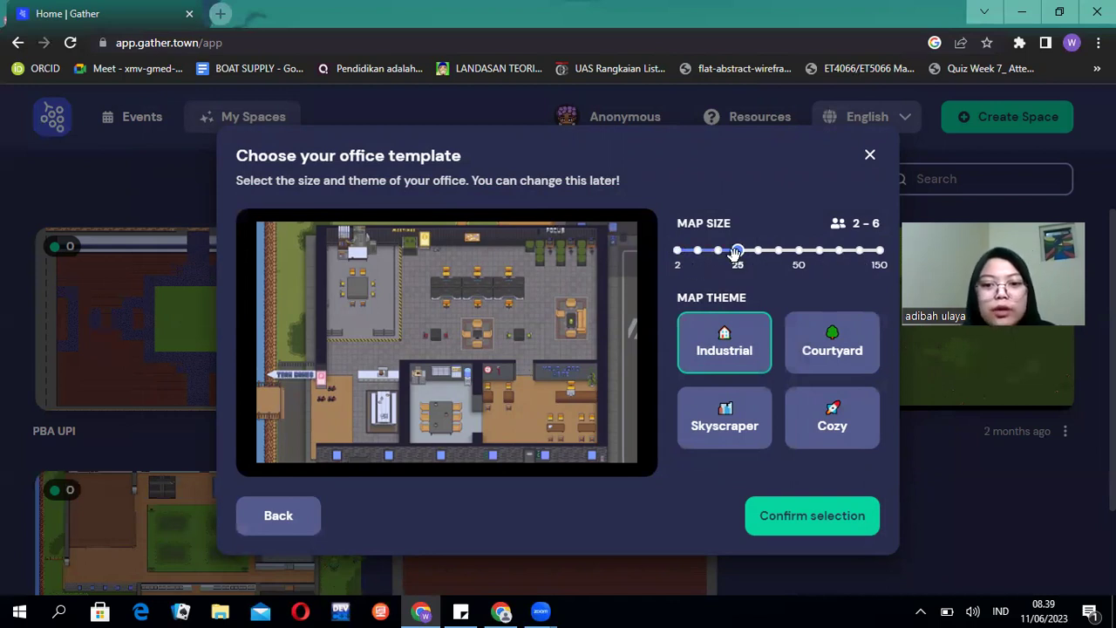
click(799, 260)
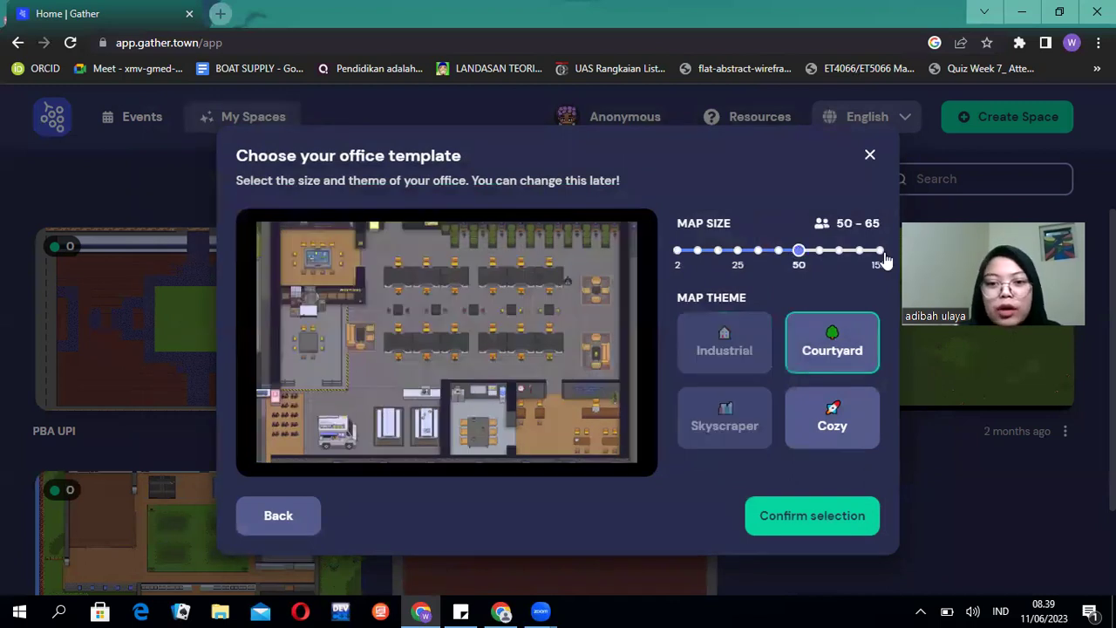
click(880, 253)
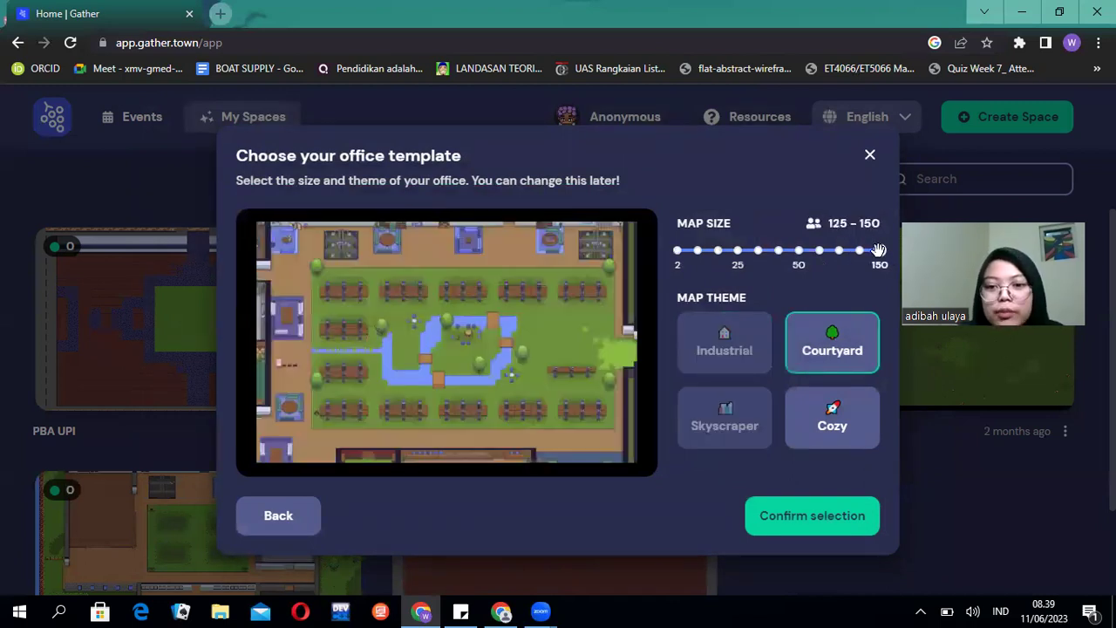
click(738, 251)
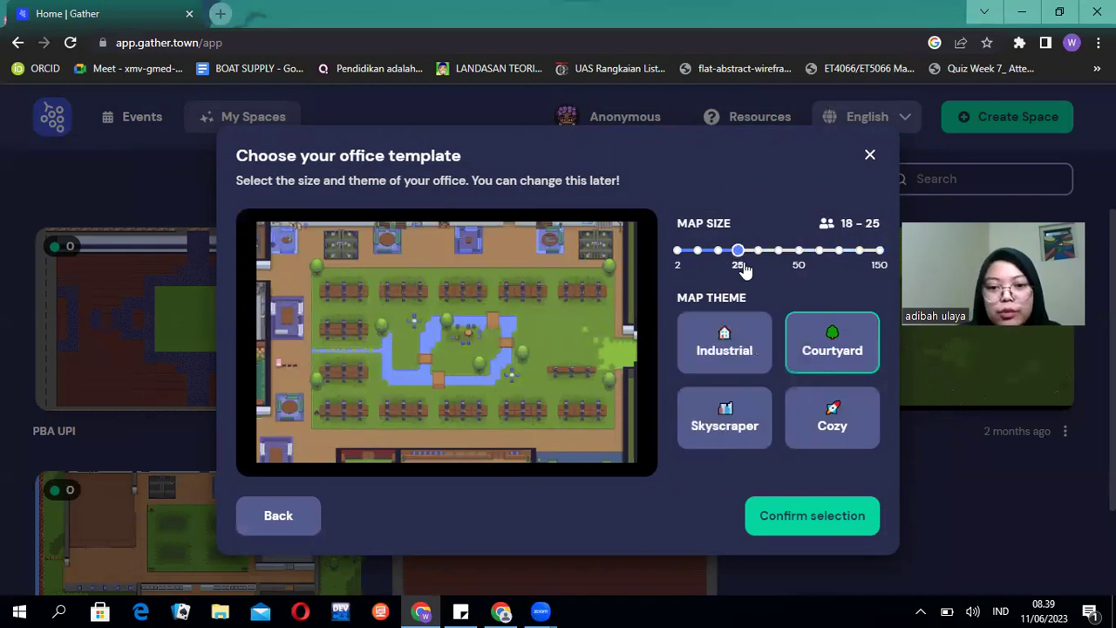
- Compare the map themes, including Skyscraper, then choose Courtyard and confirm the office template selection
click(733, 376)
click(734, 429)
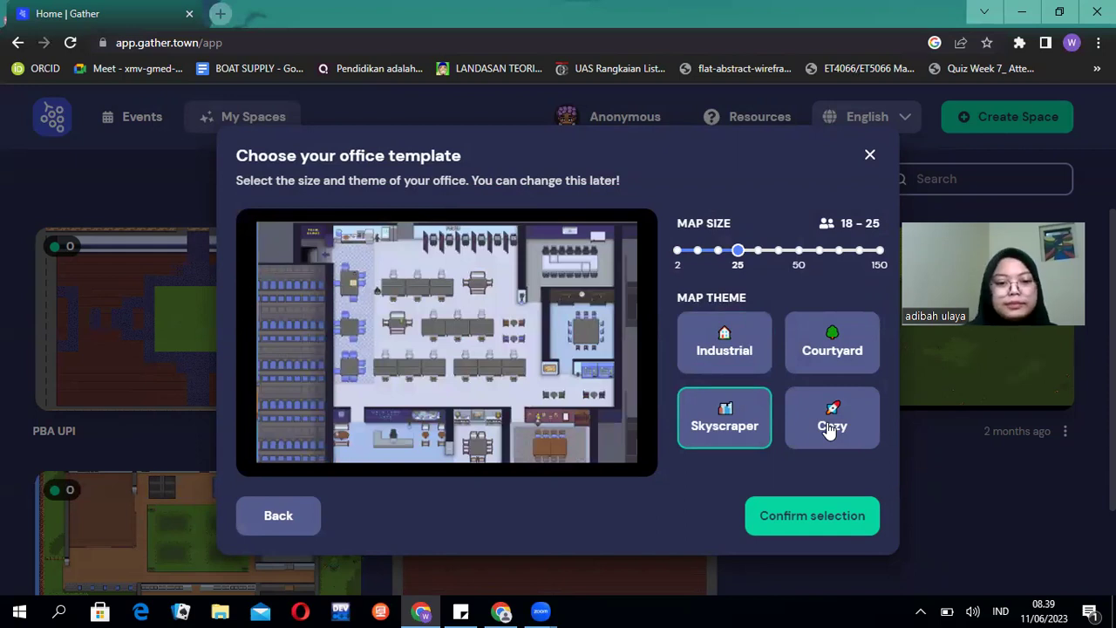
click(833, 373)
click(823, 411)
click(834, 358)
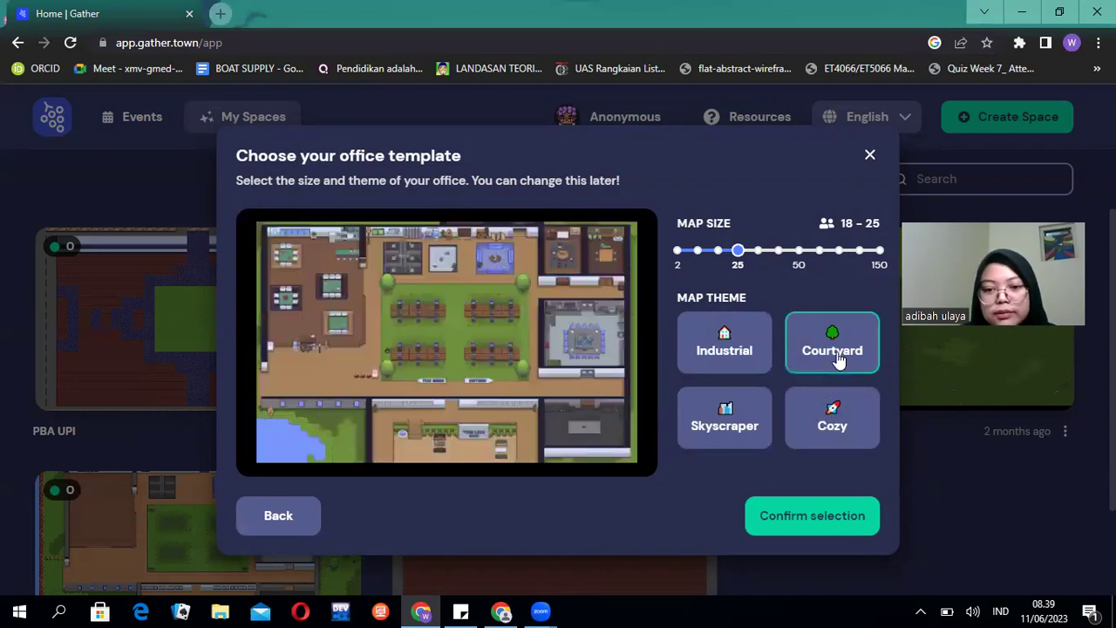
click(814, 516)
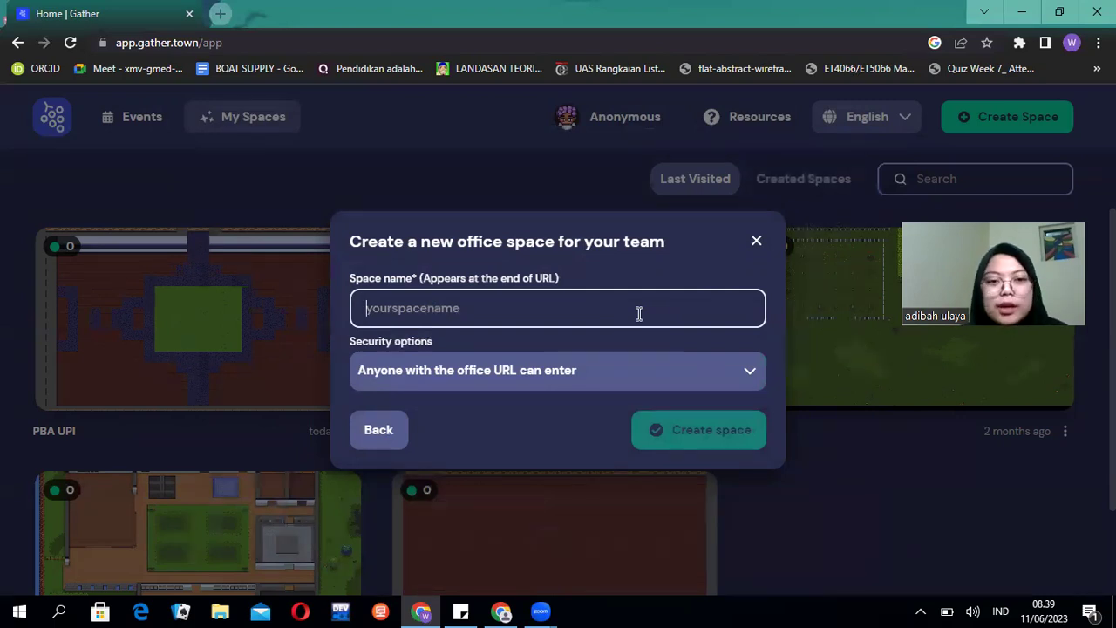
- Name the new office space "Kelas Bahasa Arab" and create it
text(Kelas Bah)
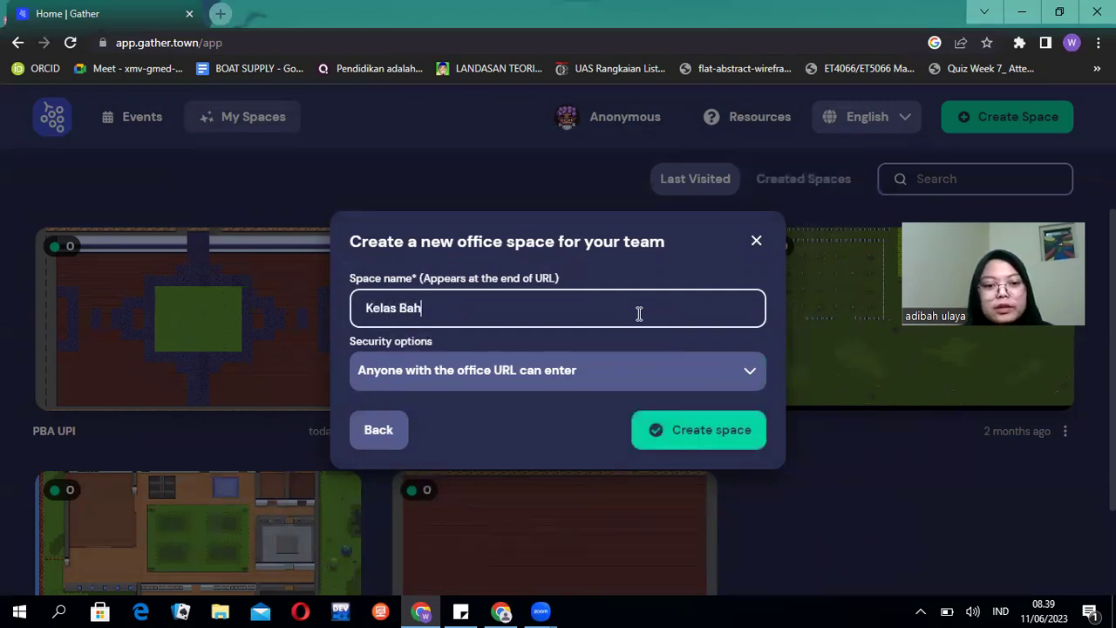
text(asa AR)
key(BackSpace)
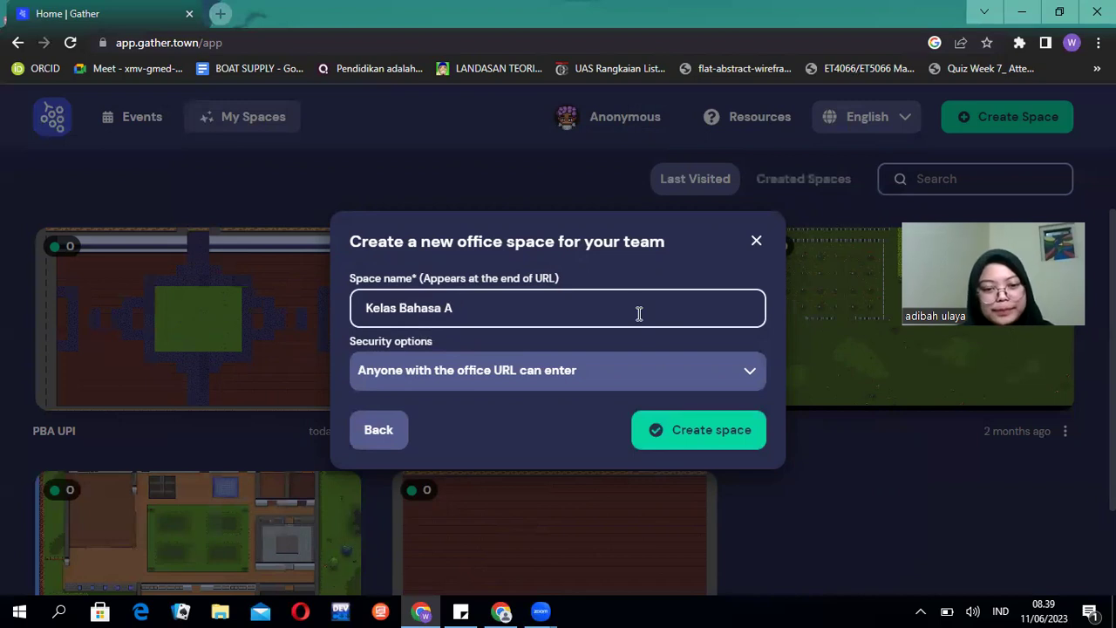
text(rab)
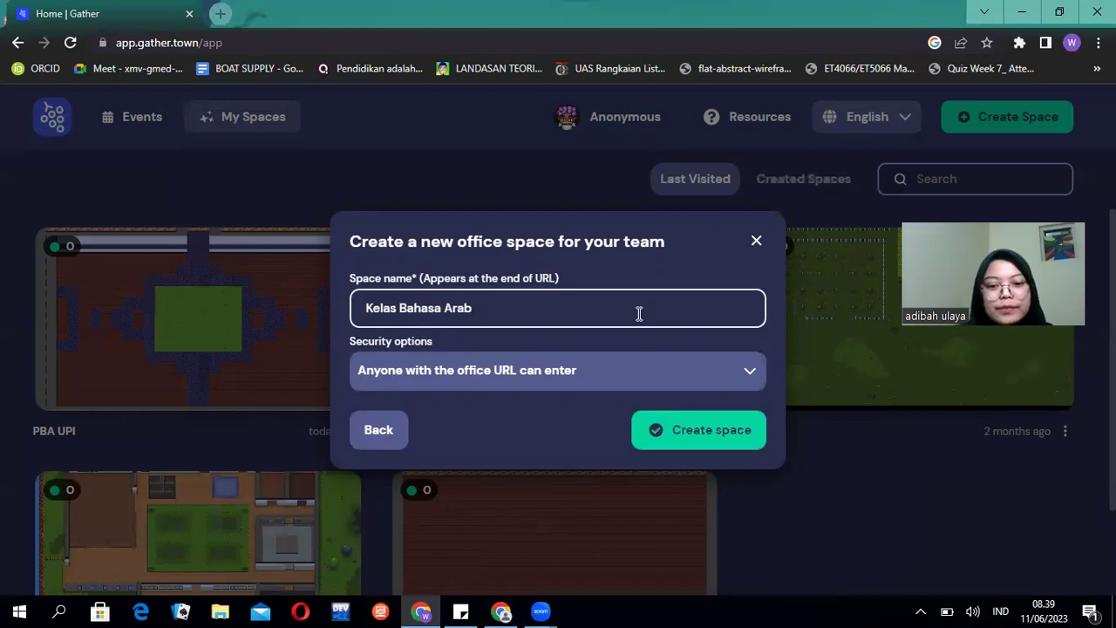
click(711, 439)
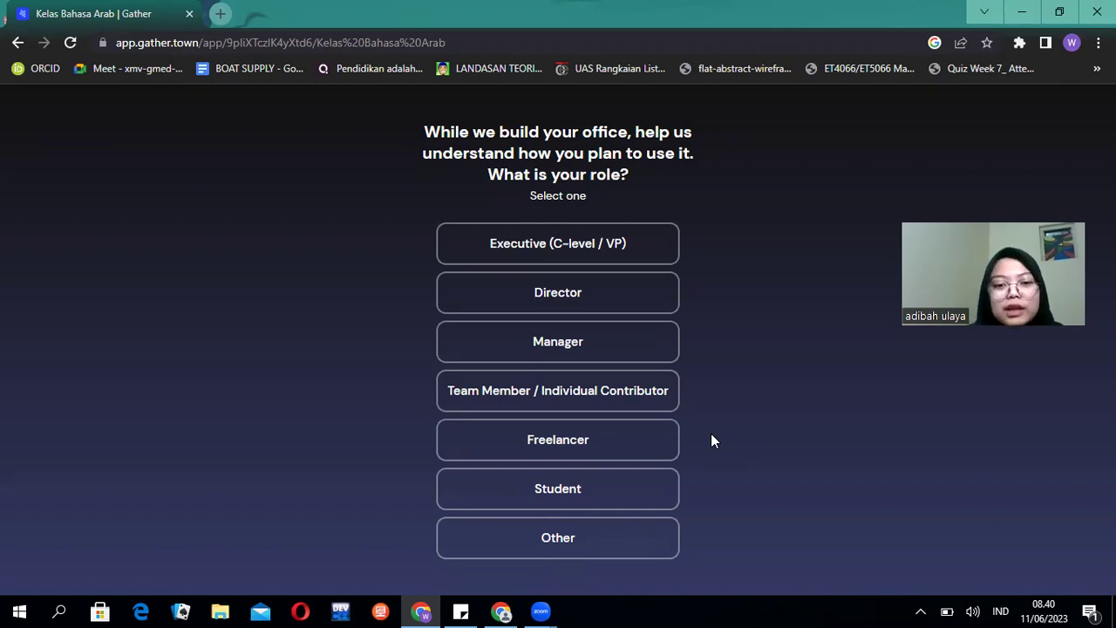
- Answer the setup questions with role Manager, work type Education Professional and company size 11-50
click(607, 350)
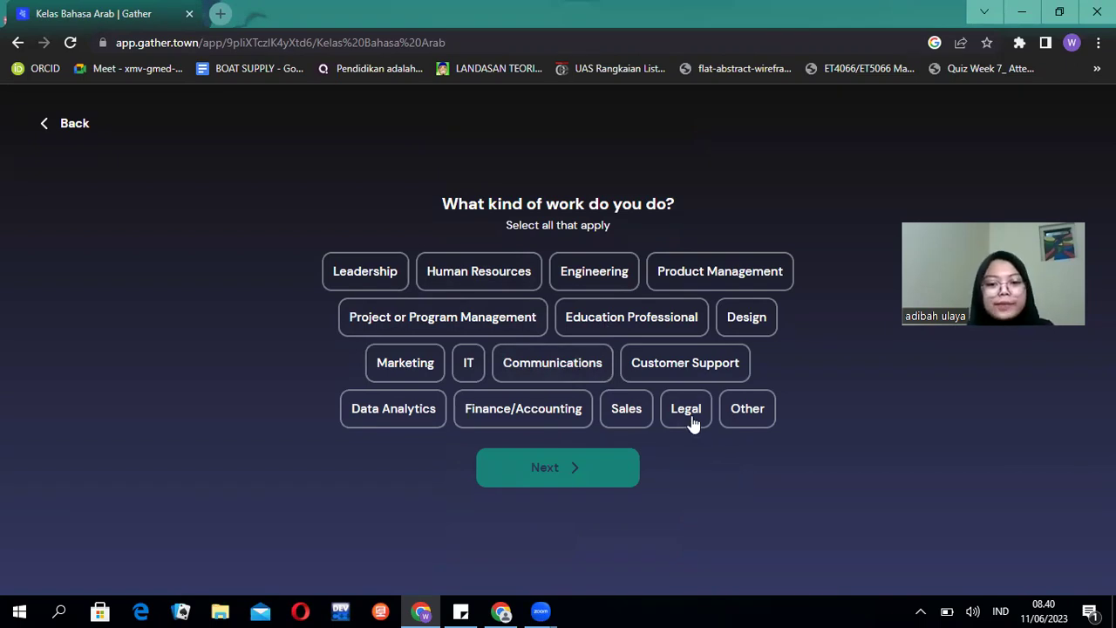
click(660, 334)
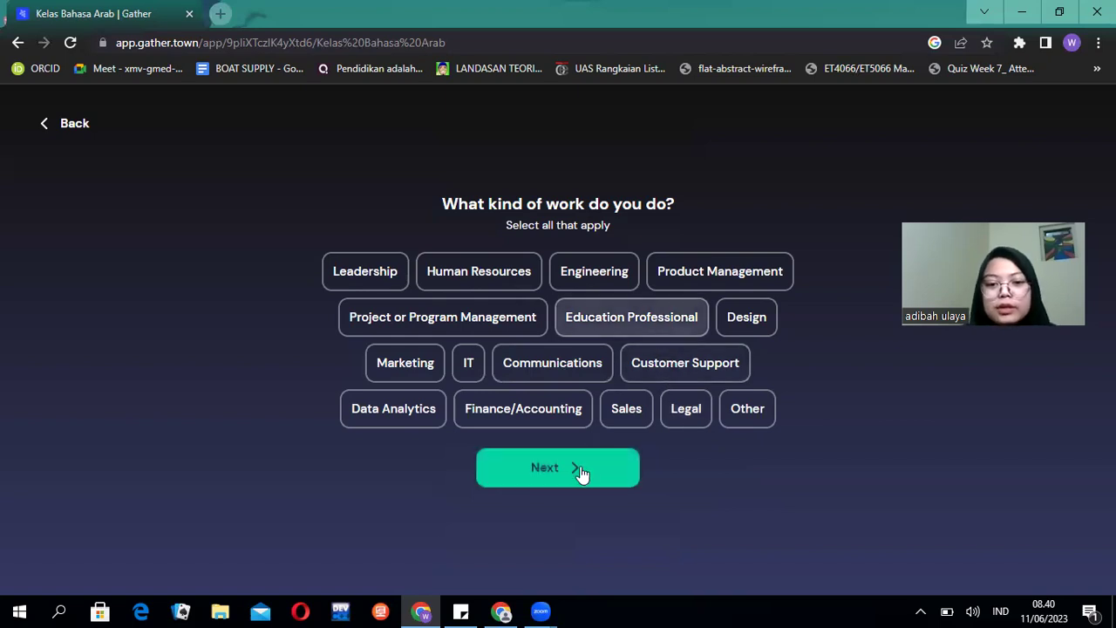
click(590, 480)
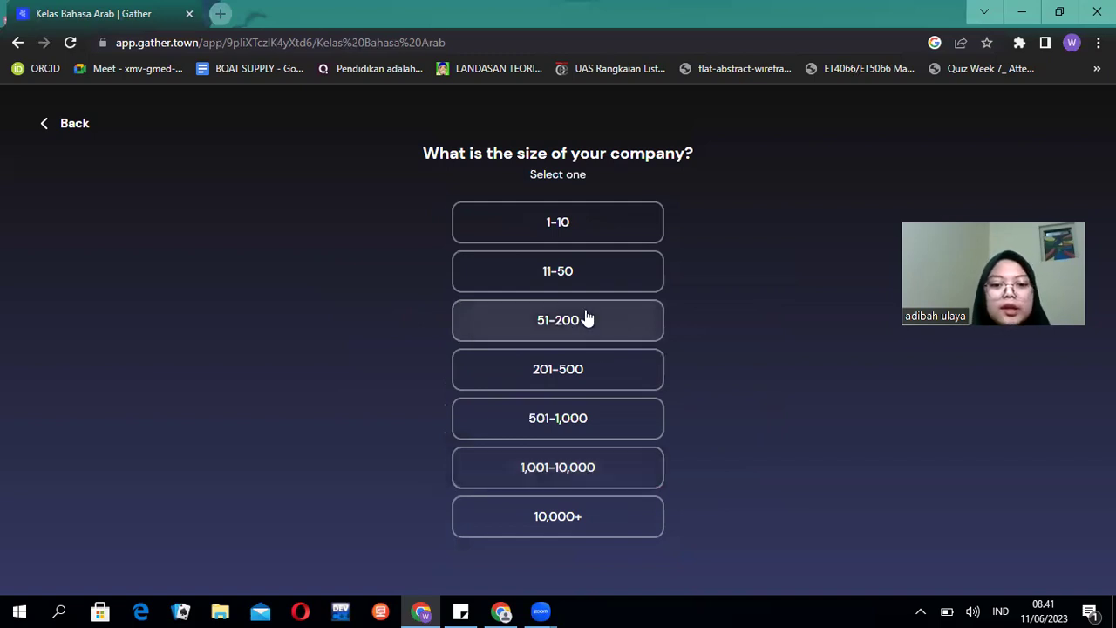
click(582, 279)
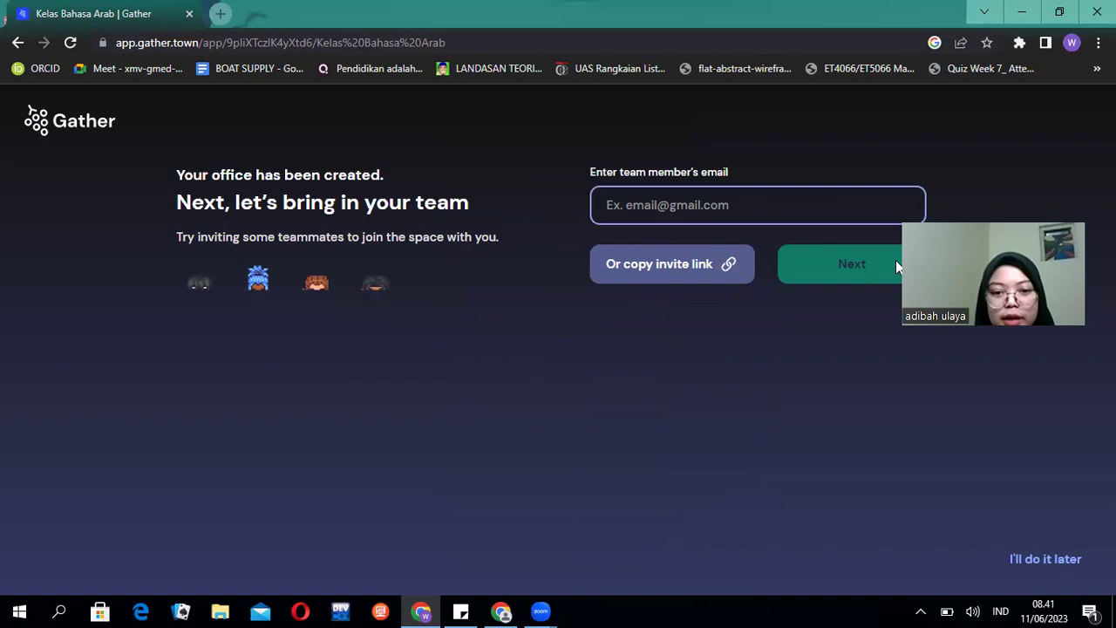
- Copy the invite link for the new office space instead of entering a team member's email
click(819, 216)
click(696, 265)
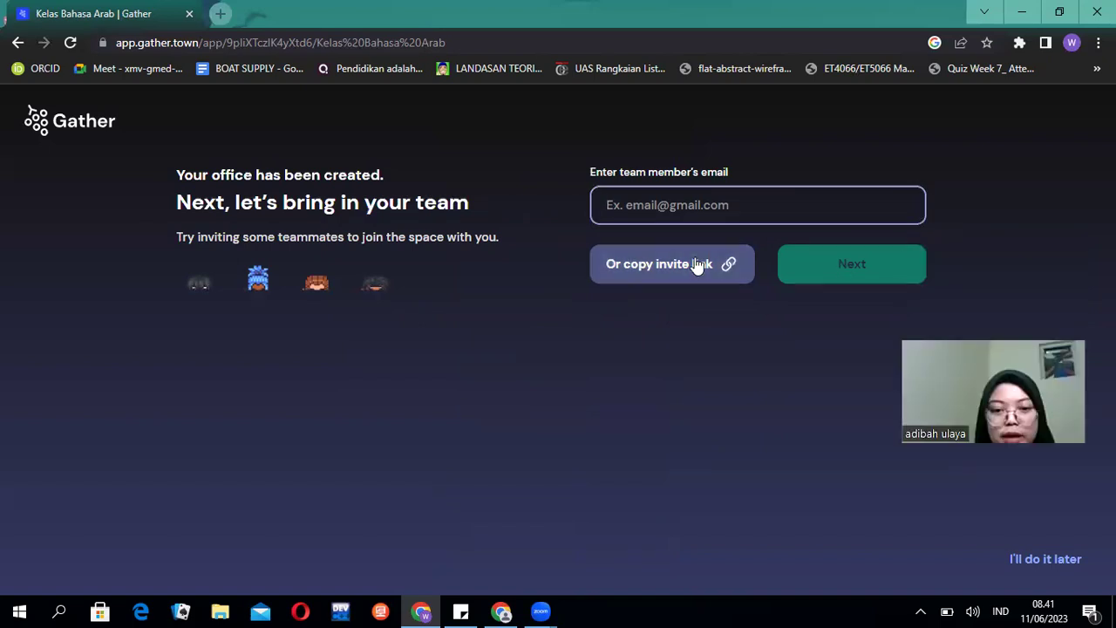
- Continue past the team invitation and postpone linking a calendar
click(843, 267)
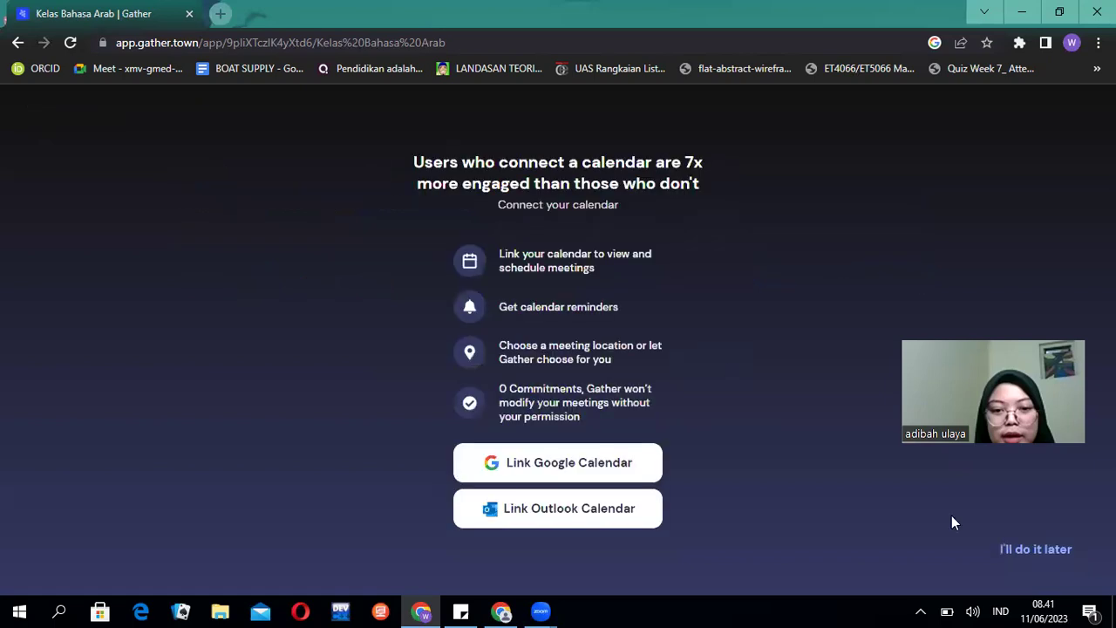
click(1035, 558)
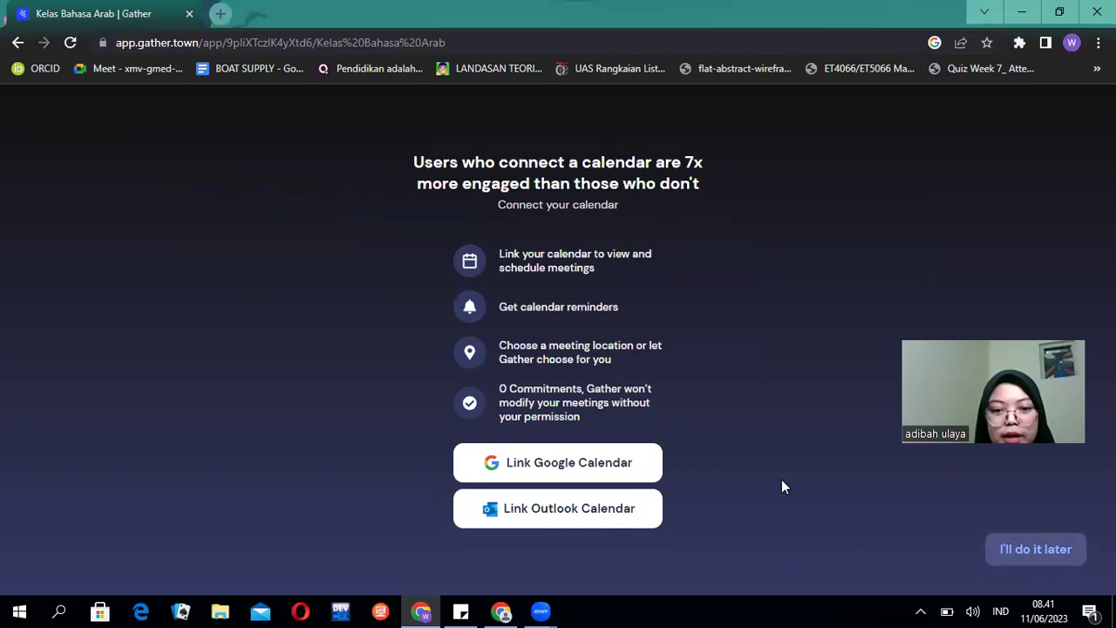
click(919, 610)
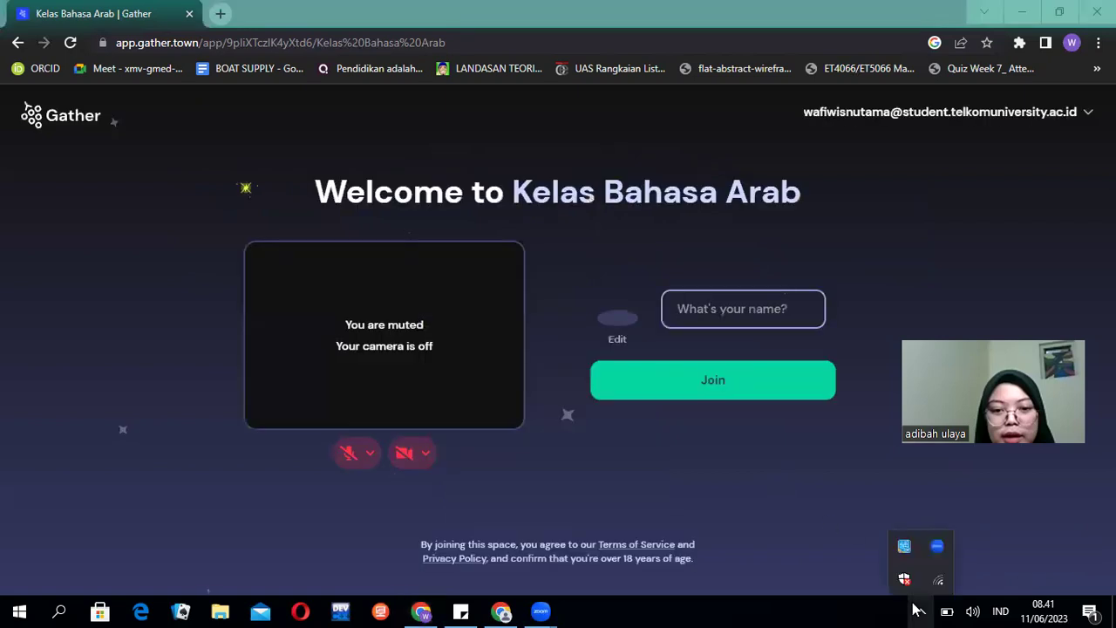
click(744, 467)
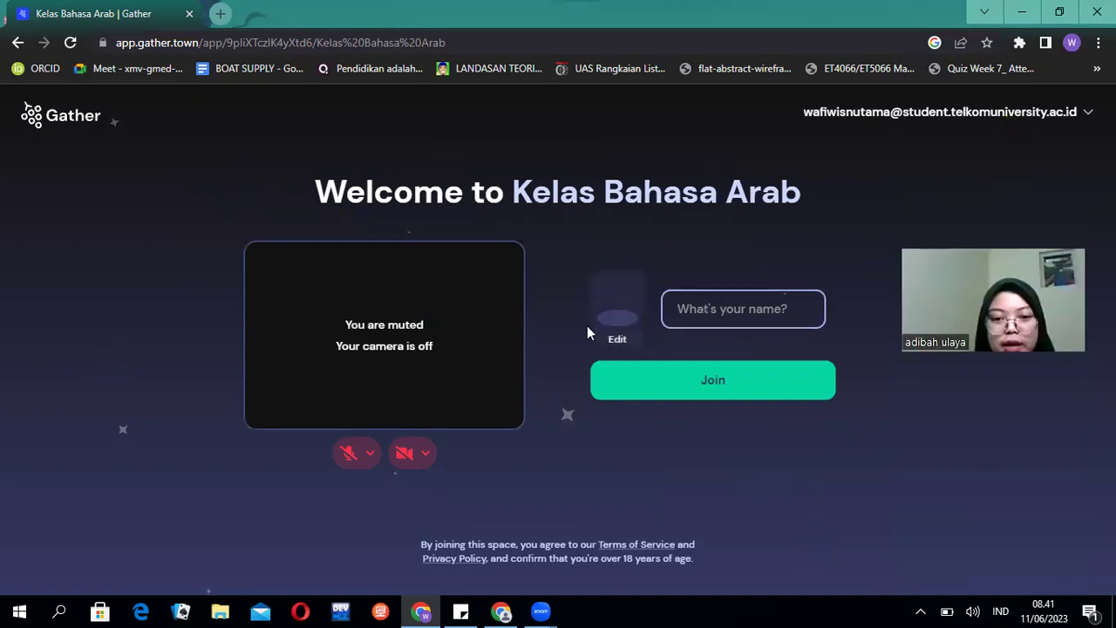
click(743, 306)
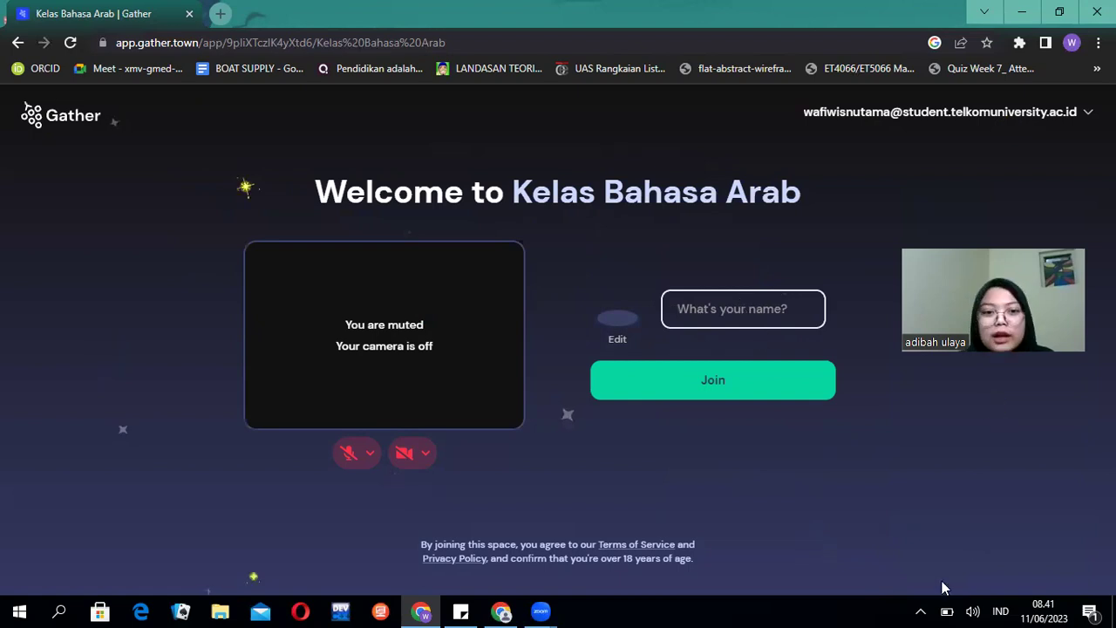
click(920, 611)
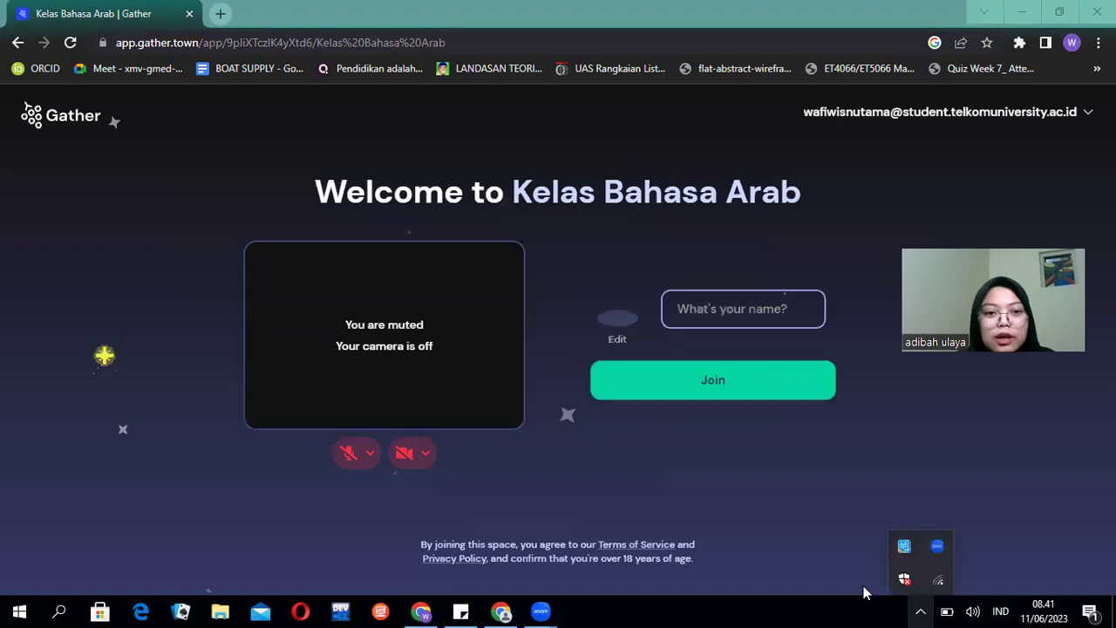
click(835, 577)
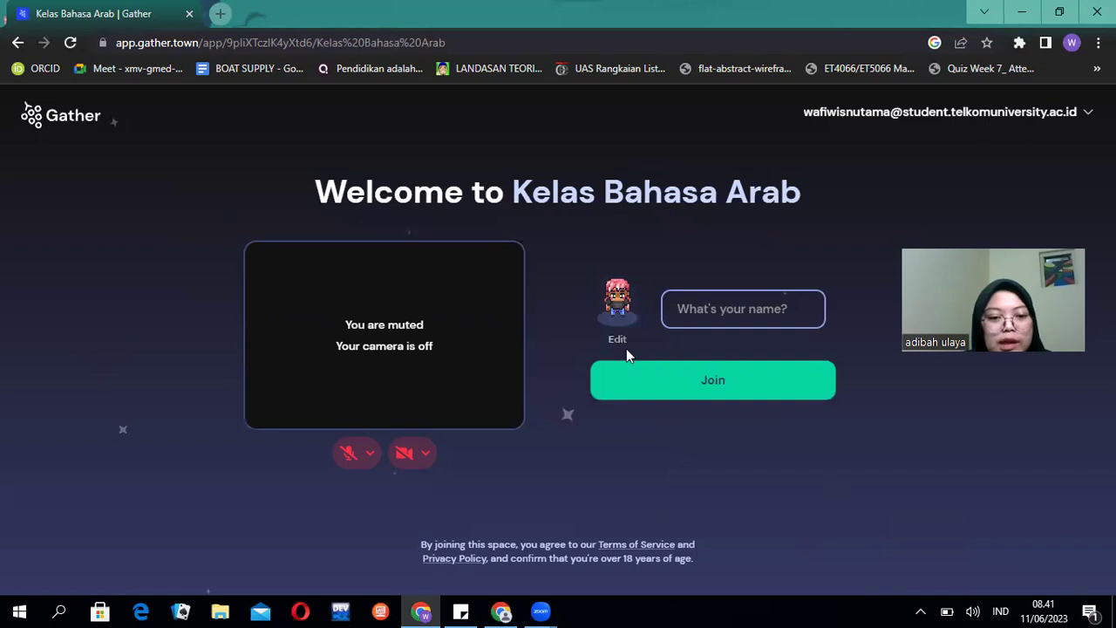
- Try to turn on the camera and microphone before joining the space
click(403, 453)
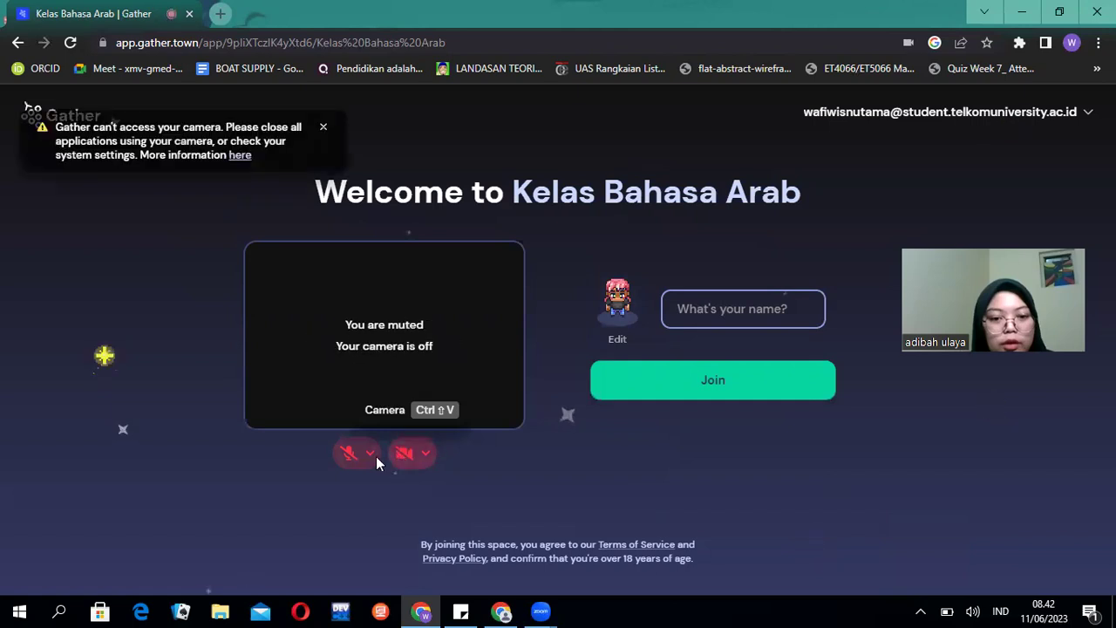
click(352, 455)
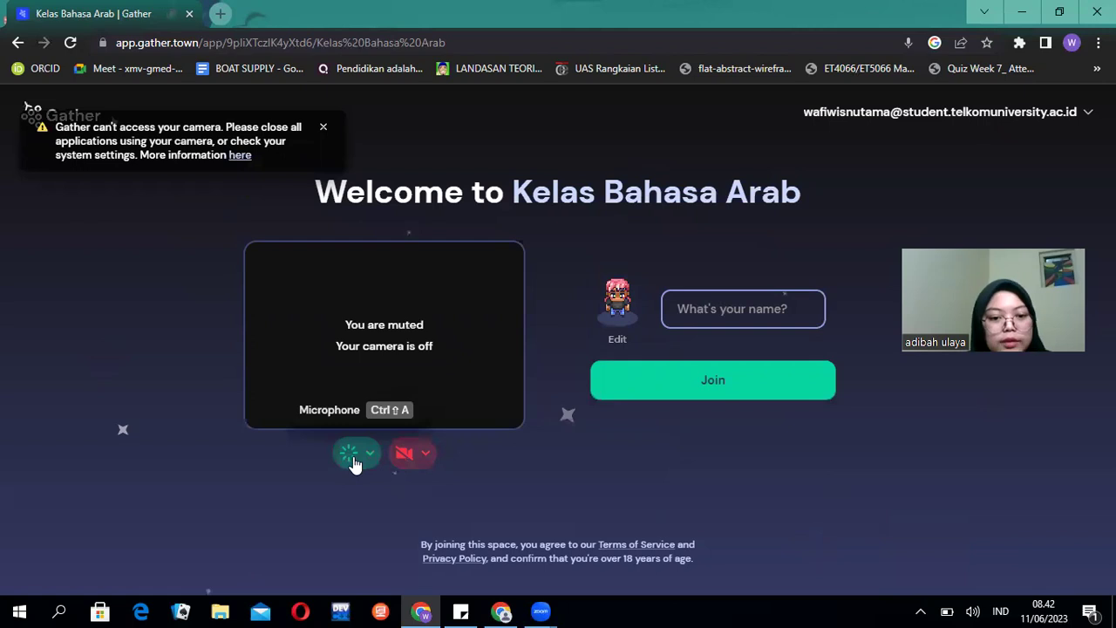
- Open the avatar editor and browse the clothing and the Special seasonal costumes
click(613, 312)
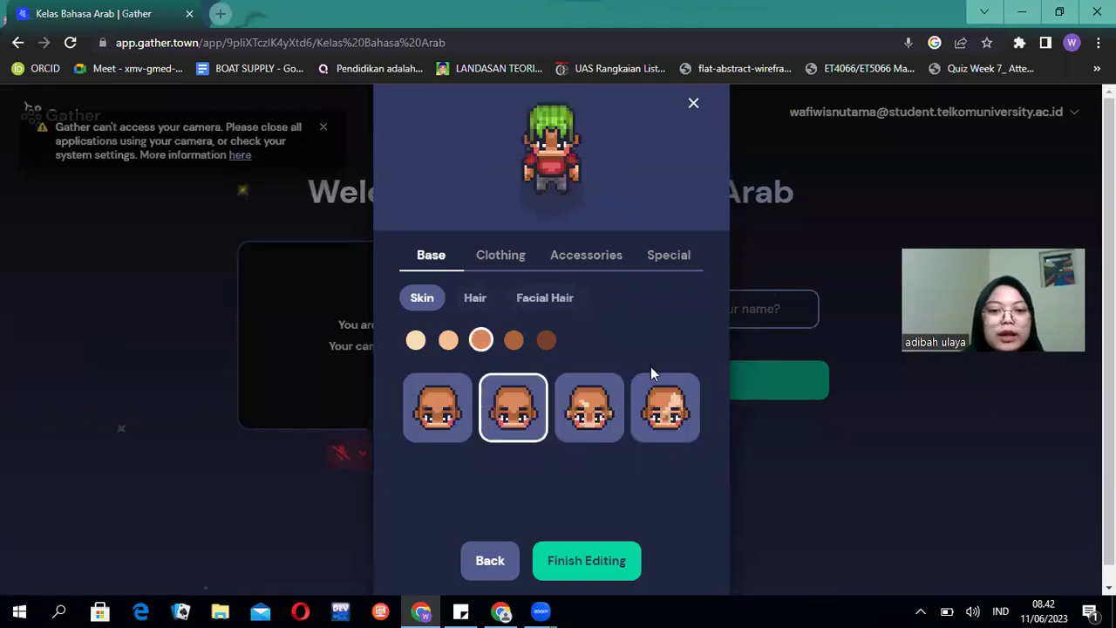
click(502, 254)
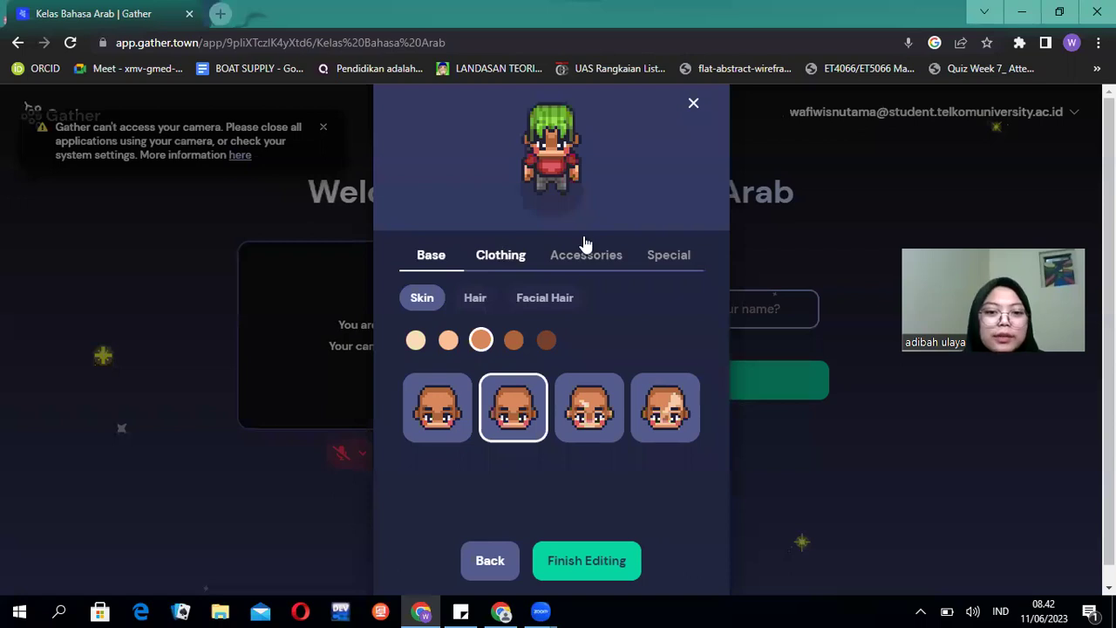
click(656, 249)
scroll(548, 349, down, 1)
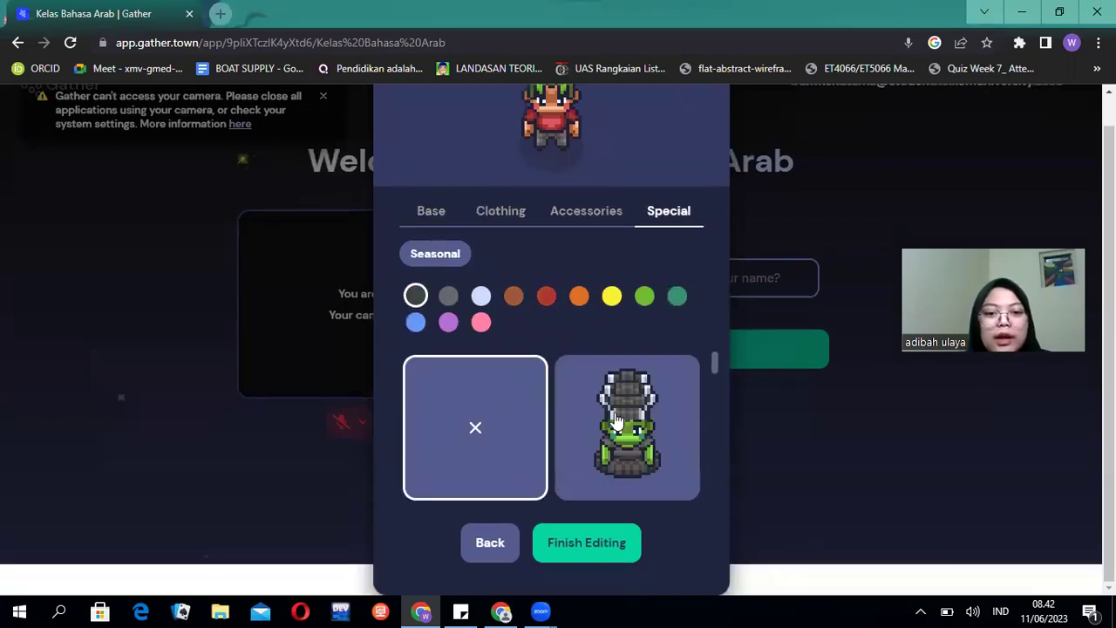
scroll(616, 421, down, 1)
scroll(616, 421, down, 1)
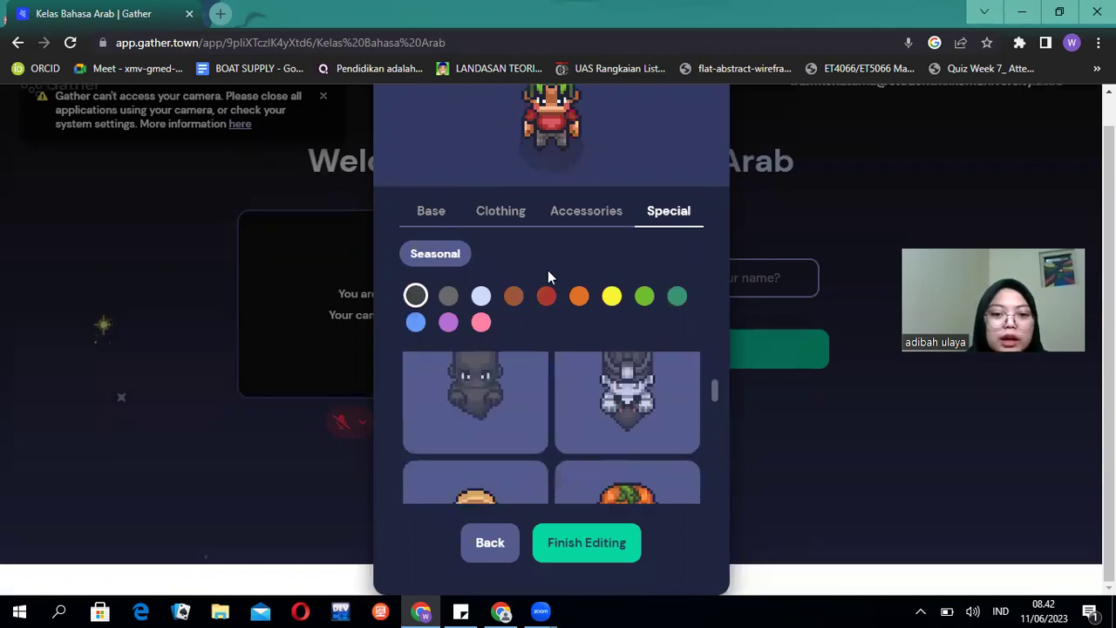
- Set the avatar's skin to the darkest brown tone with the first face style
click(428, 211)
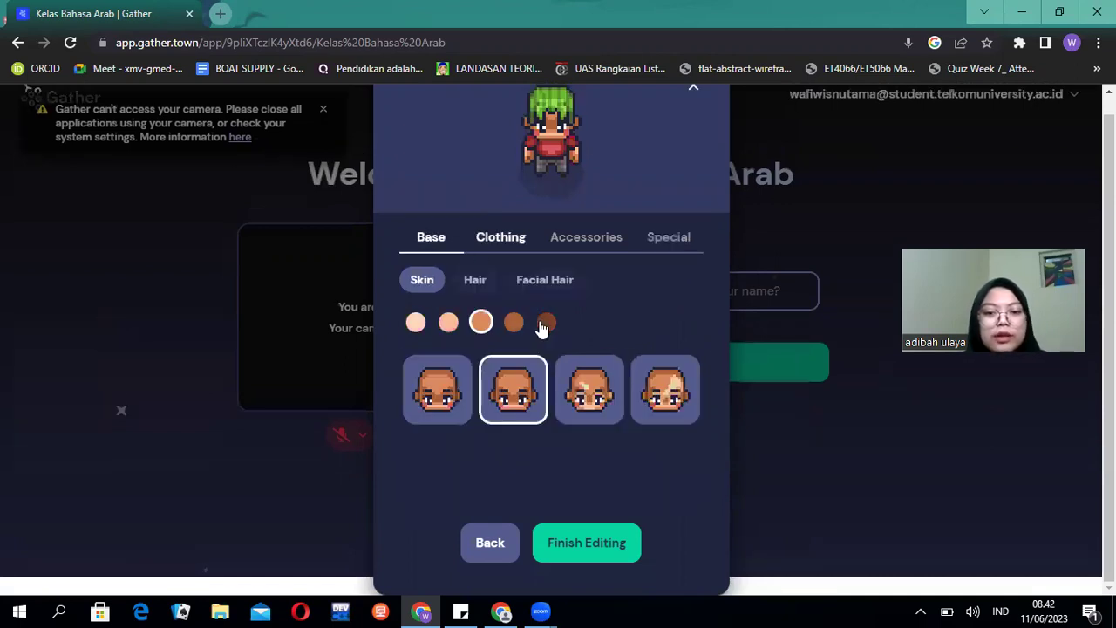
click(546, 321)
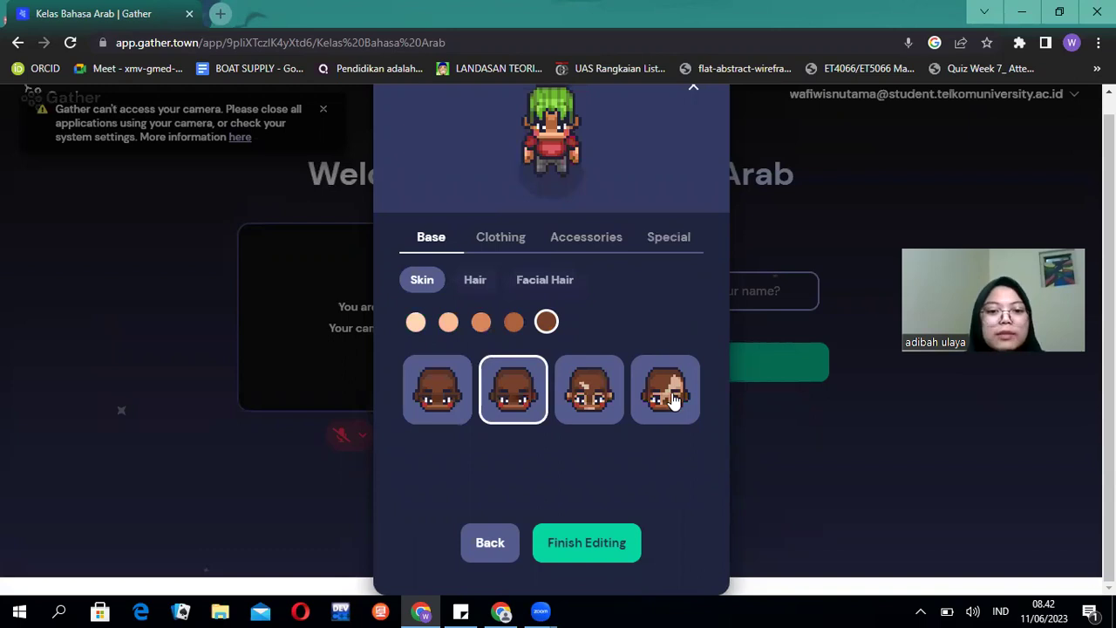
click(438, 389)
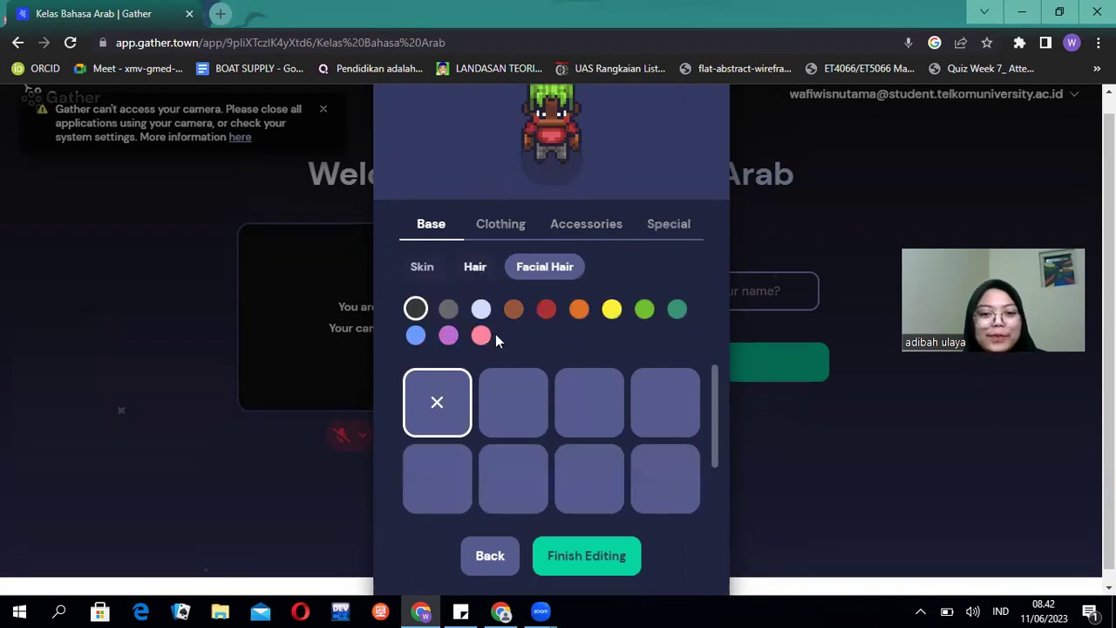
- Give the avatar the long green hairstyle and finish editing the character
click(478, 267)
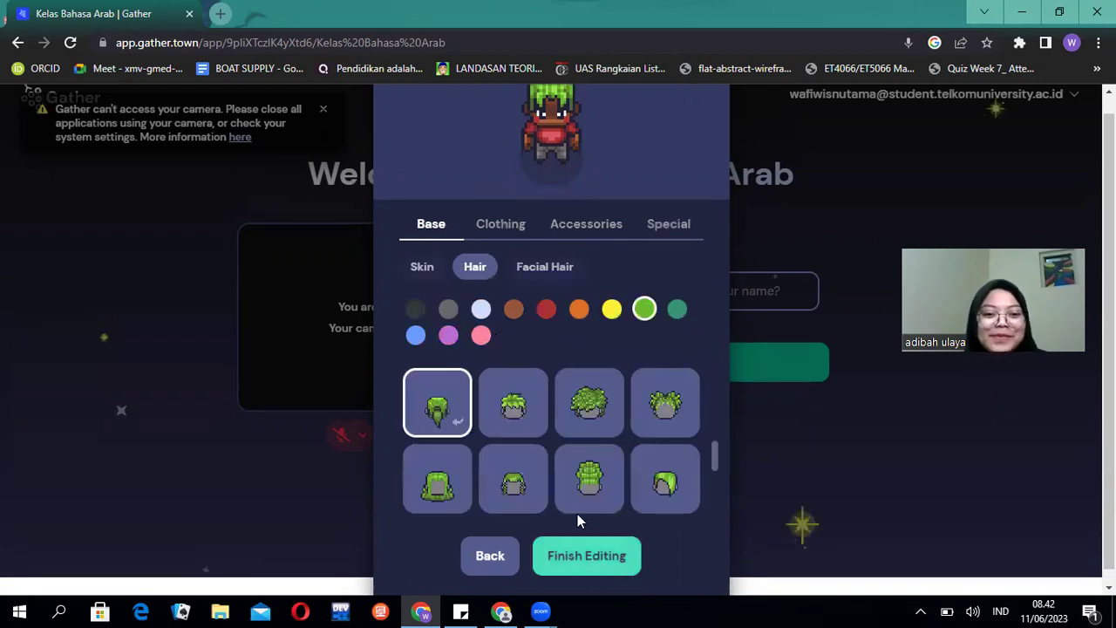
click(465, 500)
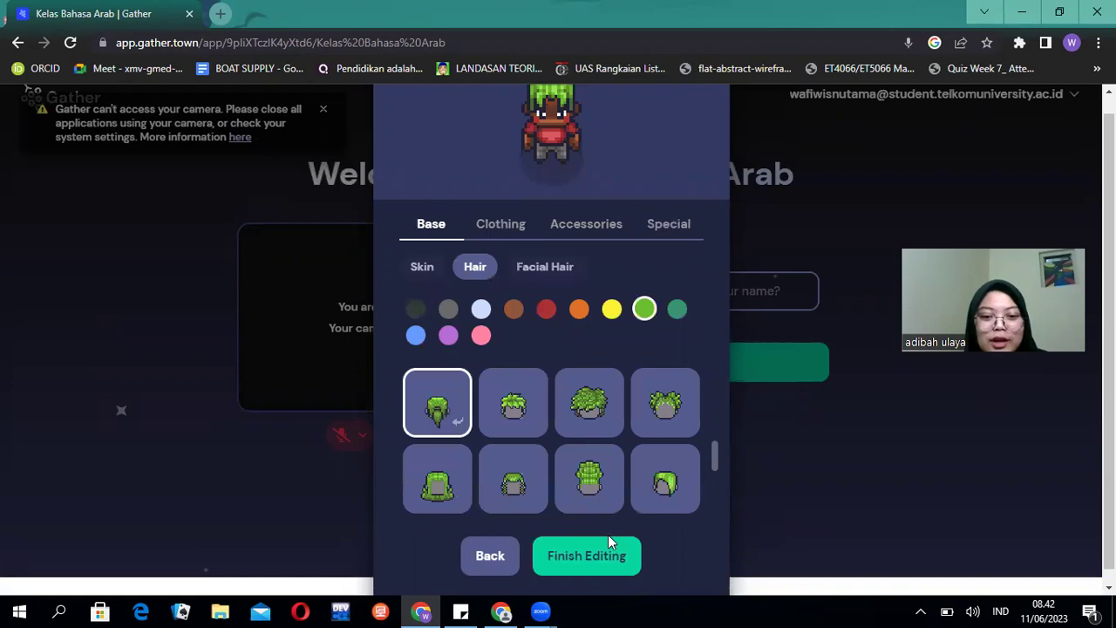
click(606, 556)
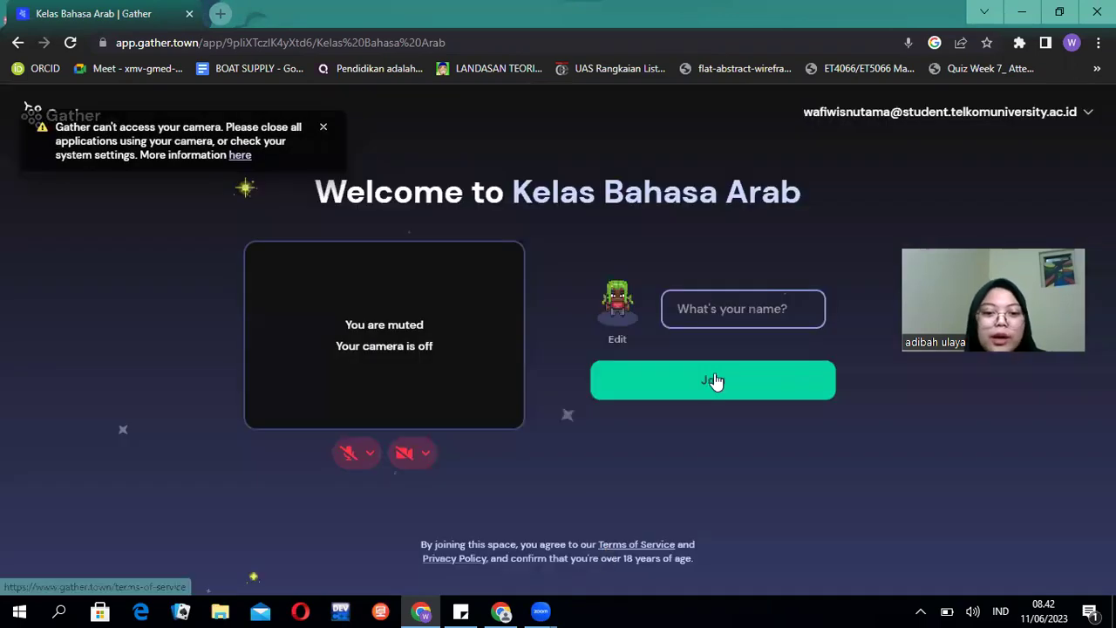
- Enter the participant's first name as the display name and join the Kelas Bahasa Arab space
click(760, 304)
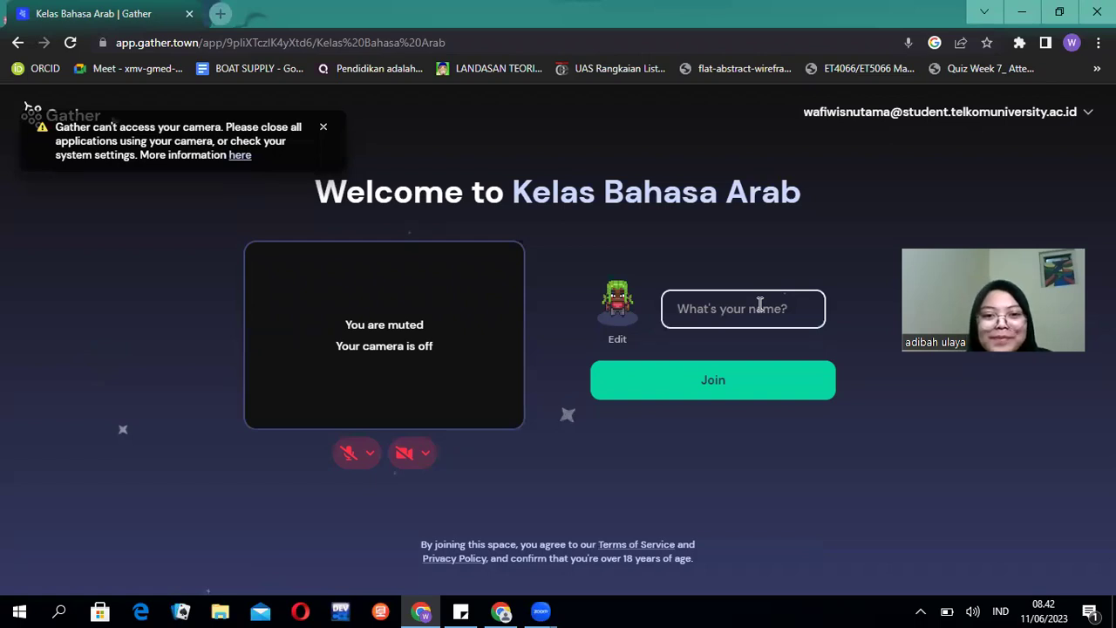
text(A)
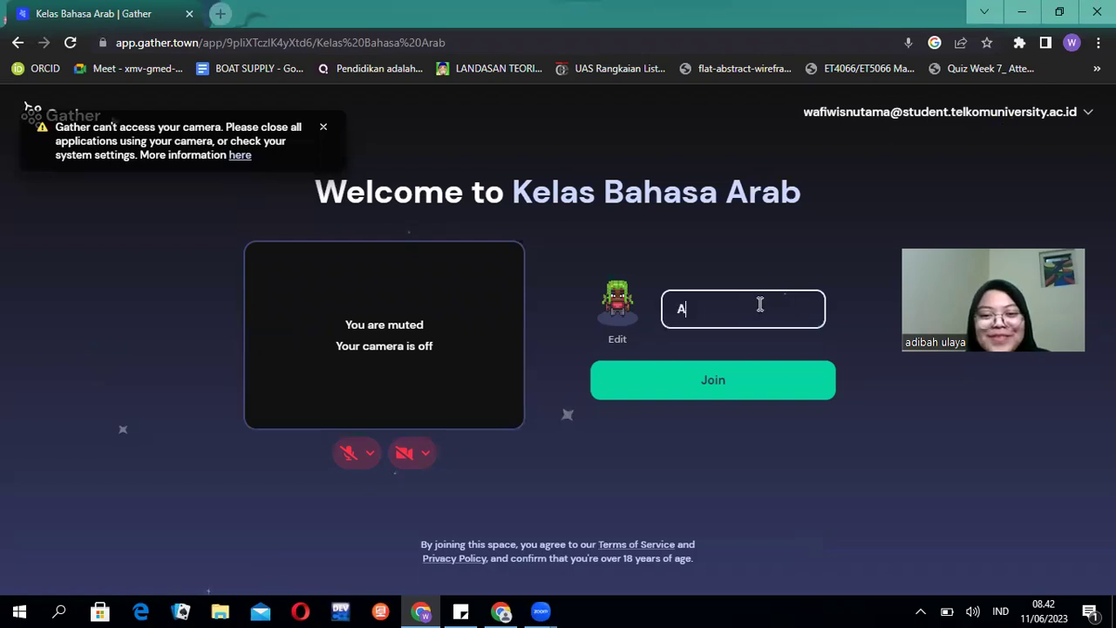
text(dibah)
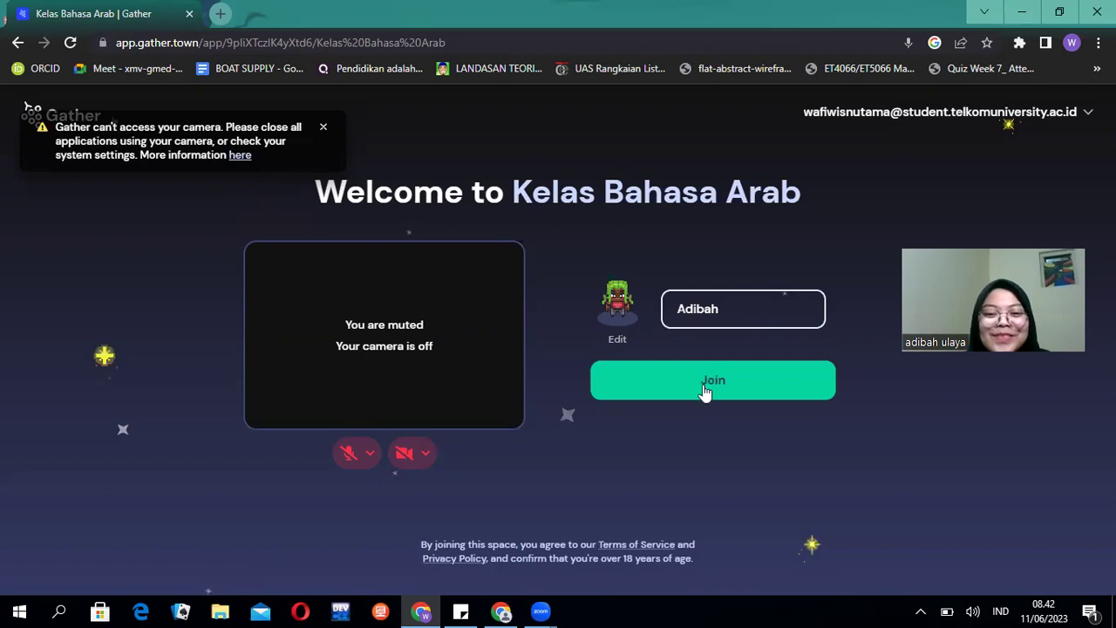
click(707, 389)
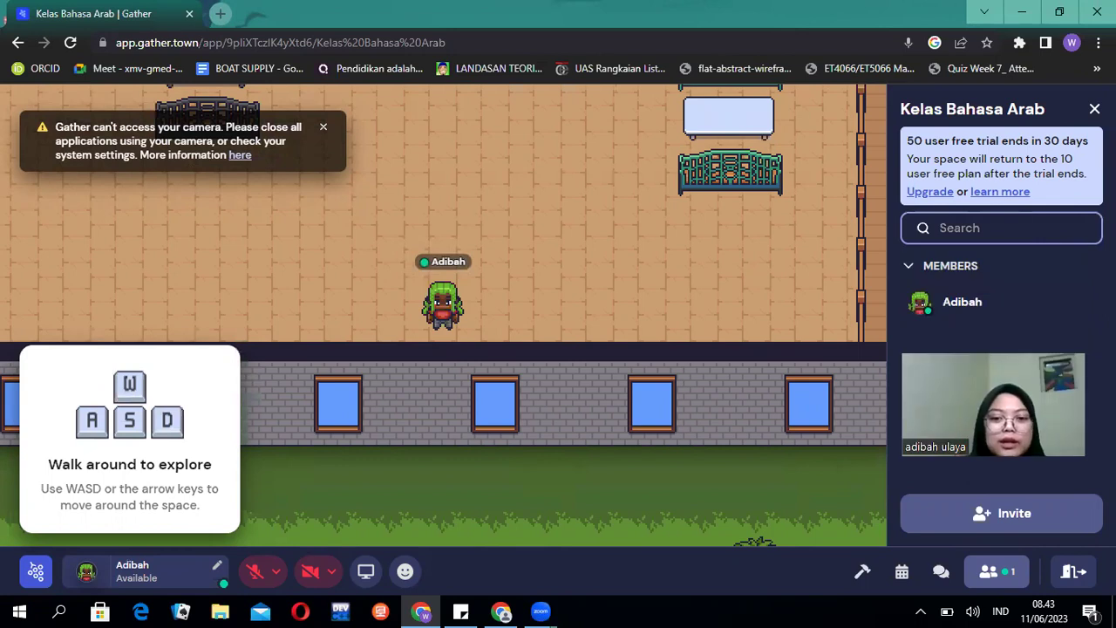
- Walk the avatar to Waiting Room Table 2 and back into the open courtyard
key(a)
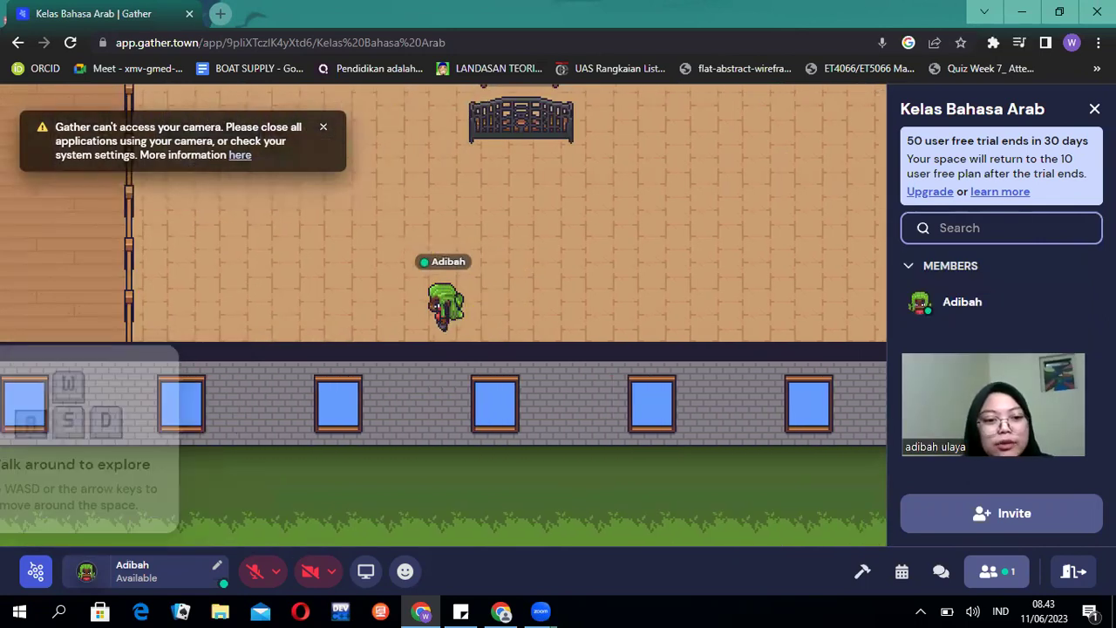
key(w)
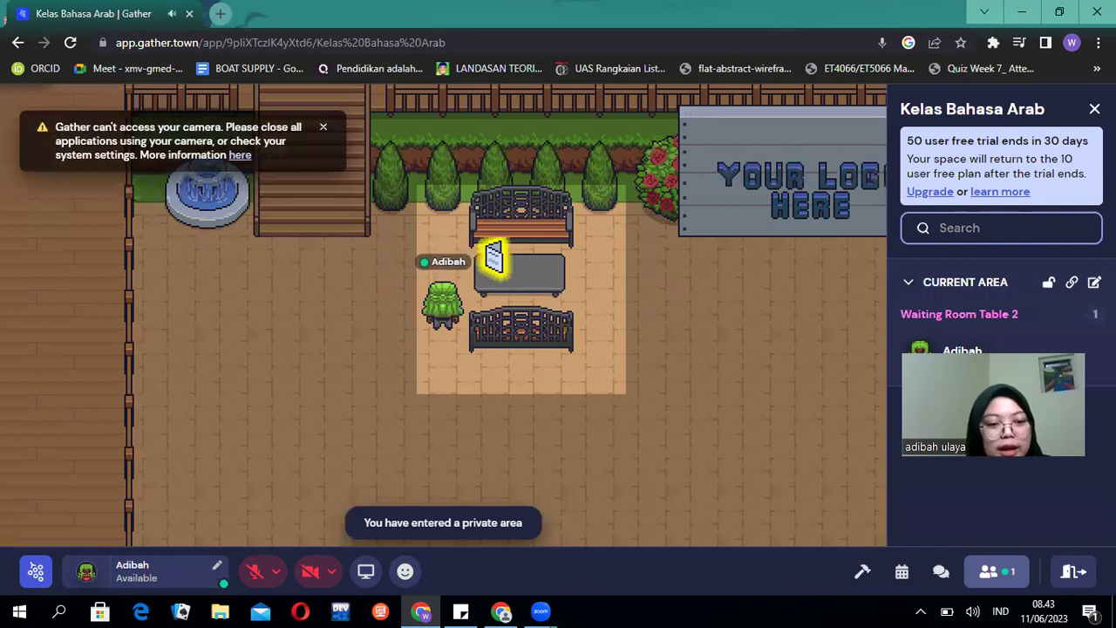
key(s)
key(d)
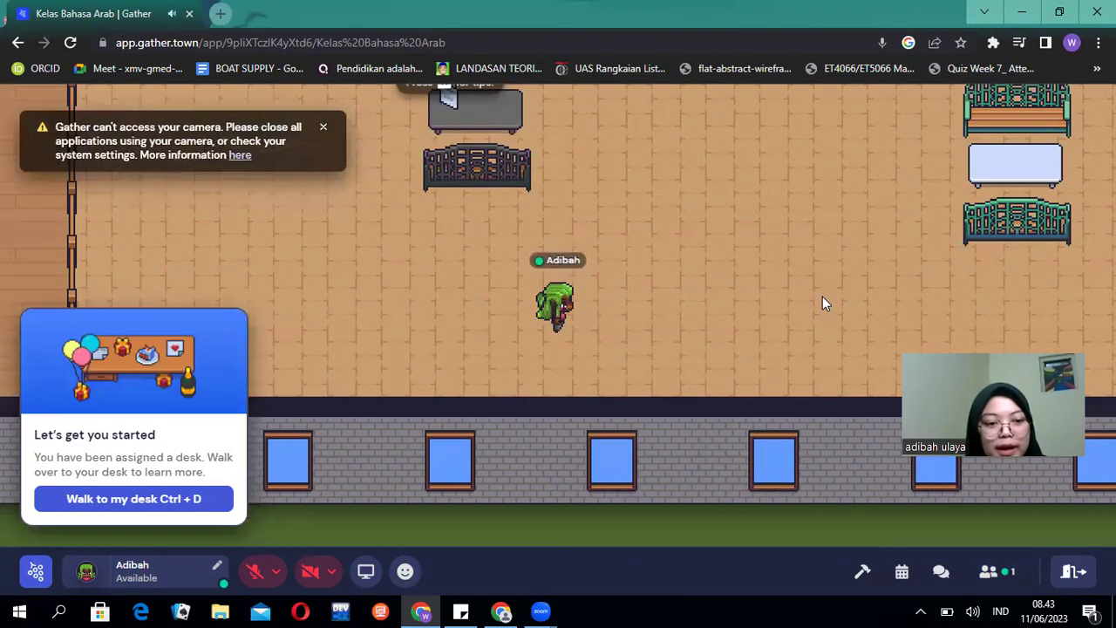
- Walk the avatar across the courtyard to the "Your Logo Here" board and move around in front of it
key(Right)
key(Up)
key(Down)
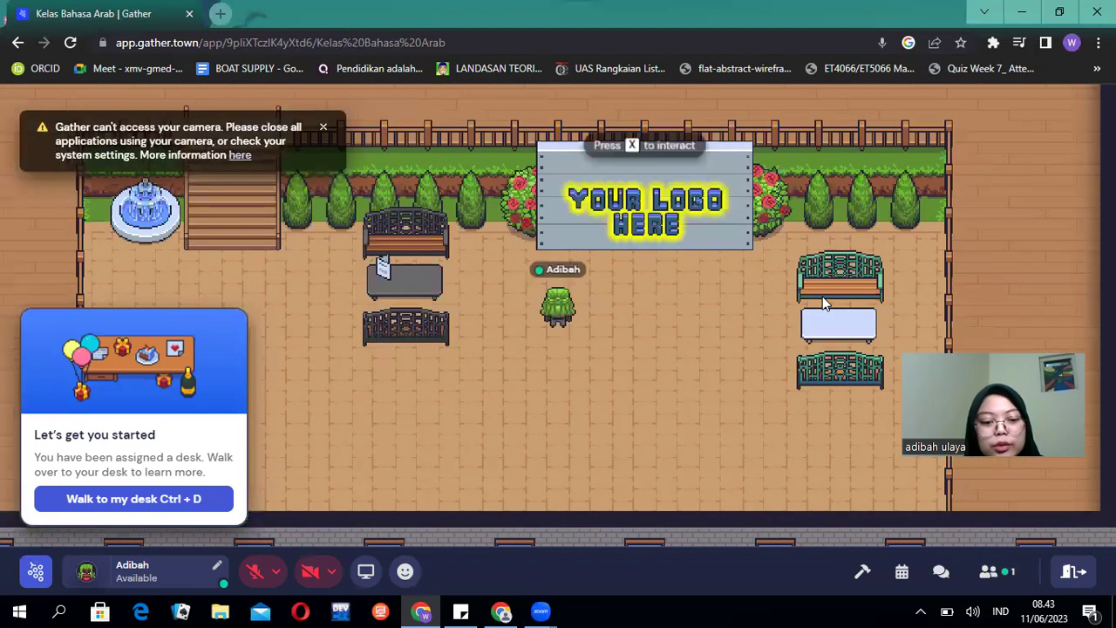
key(Down)
key(Right)
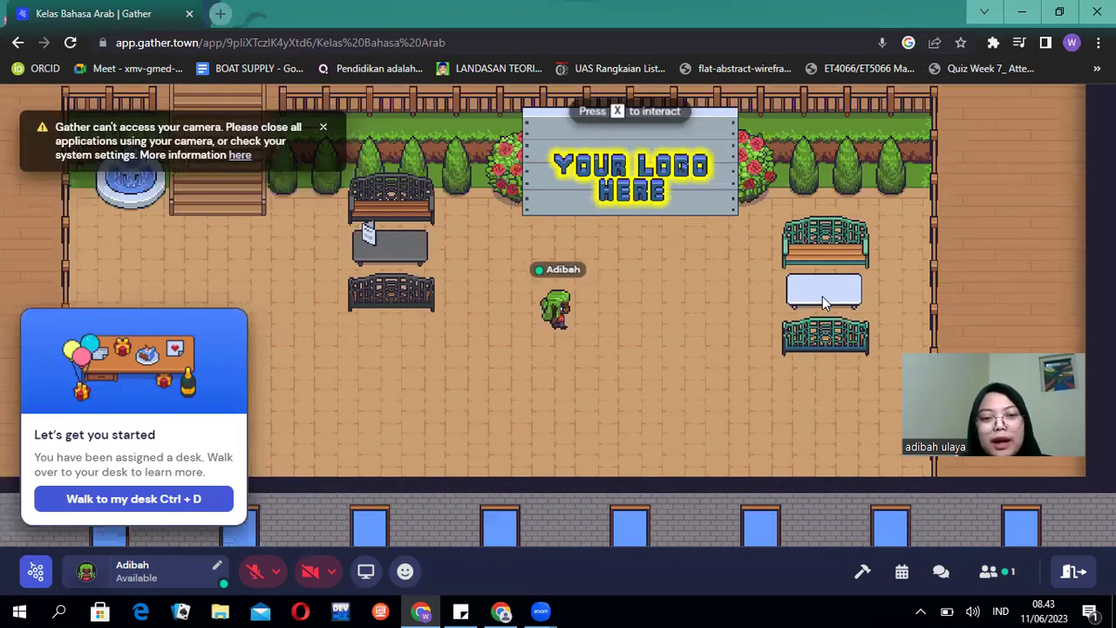
key(Up)
key(Right)
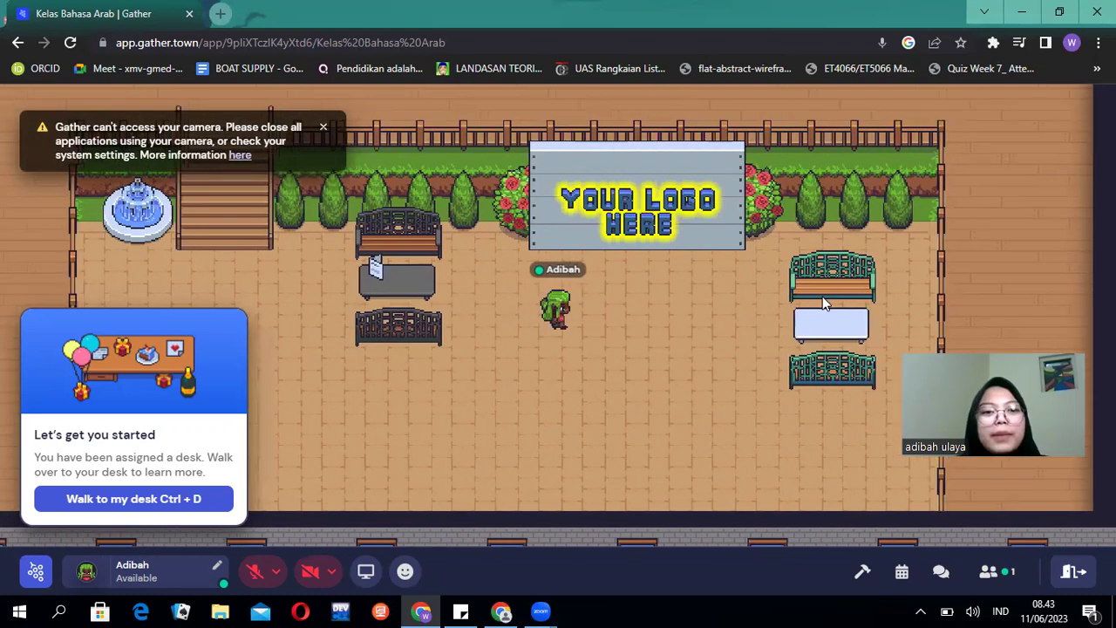
key(Right)
key(Right)
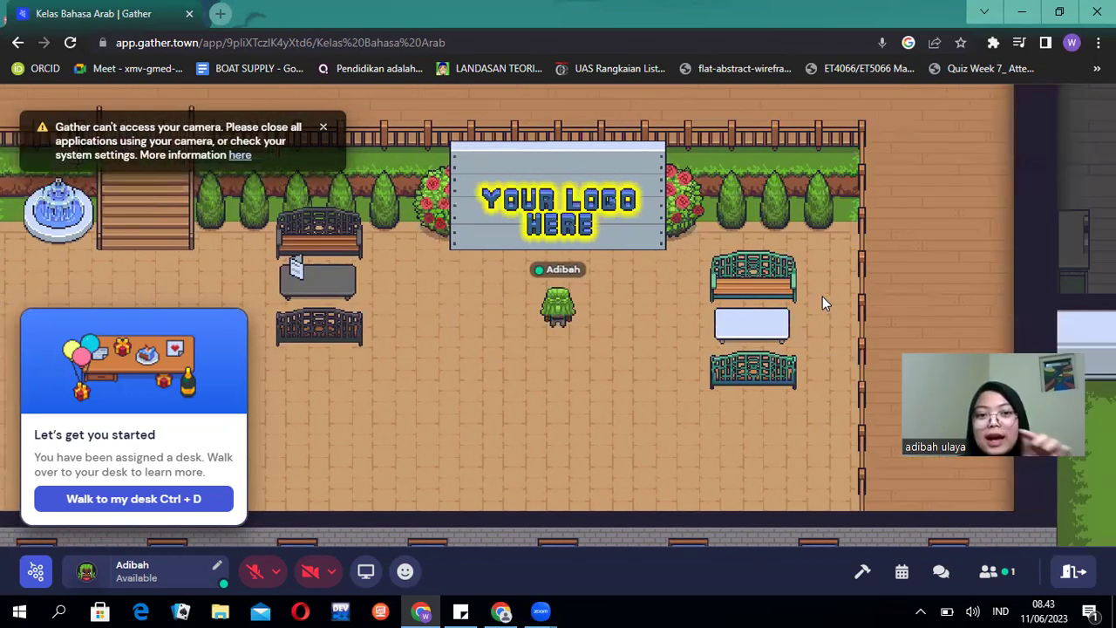
key(Down)
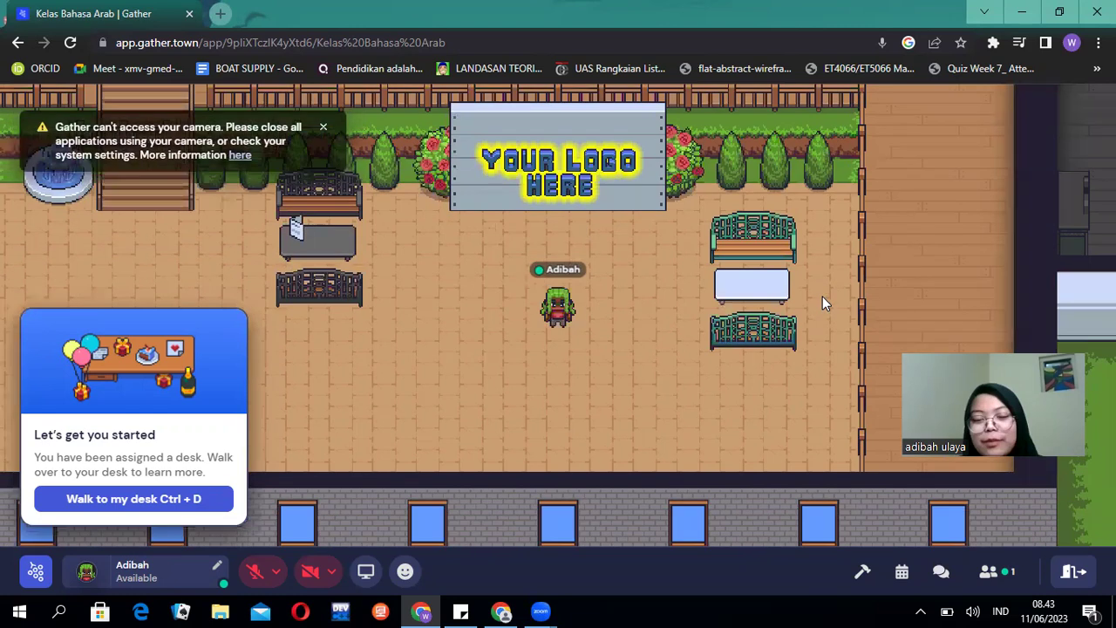
- Walk the avatar past the waiting table and up the wooden stairs by the fountain toward the building doorway
key(Left)
key(Left)
key(Left)
key(Left)
key(Left)
key(Left)
key(Left)
key(Left)
key(Up)
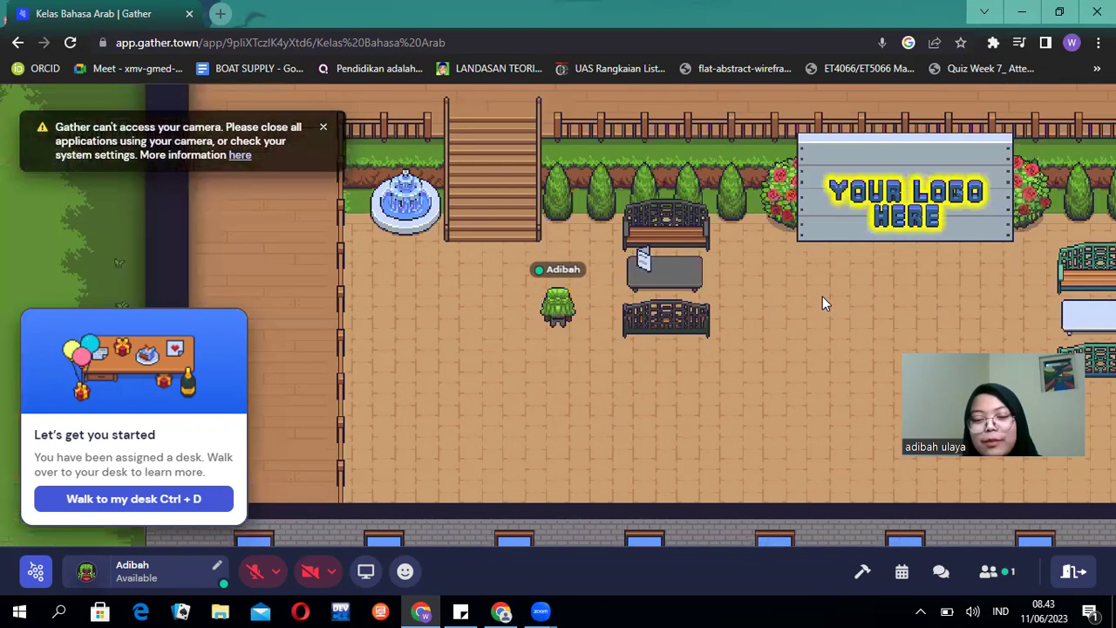
key(Up)
key(Up)
key(Up)
key(Up)
key(Up)
key(Up)
key(Up)
key(Up)
key(Up)
key(Right)
key(Right)
key(Right)
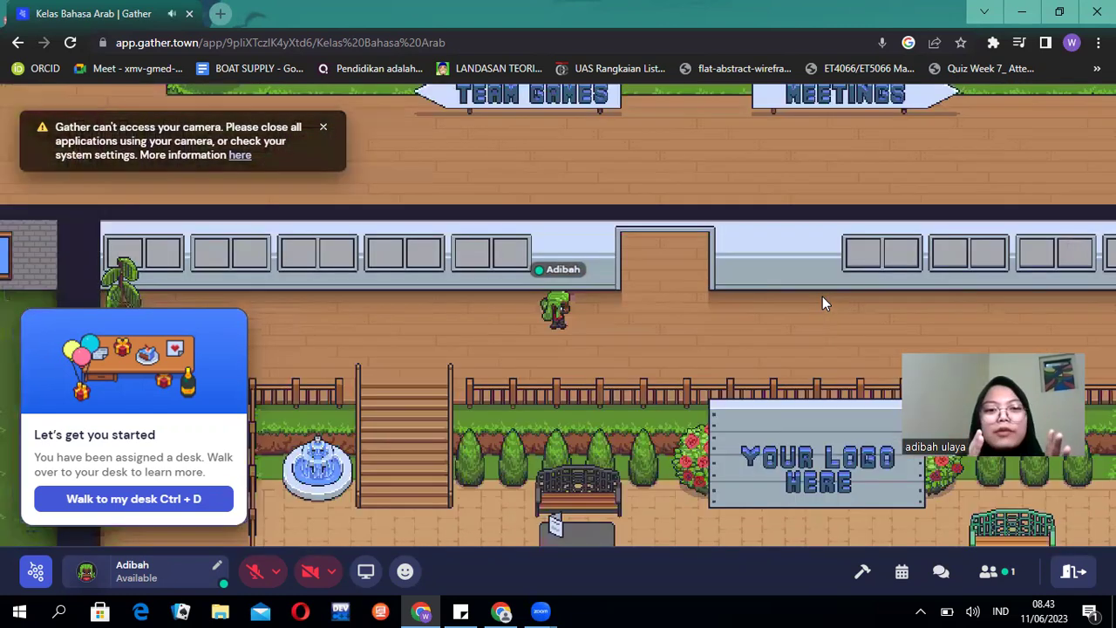
- Walk the avatar through the doorway and follow the Team Games sign west to the pink parking sign
key(Up)
key(Up)
key(Up)
key(Up)
key(Left)
key(Left)
key(Left)
key(Left)
key(Left)
key(Left)
key(Left)
key(Left)
key(Left)
key(Left)
key(Left)
key(Left)
key(Left)
key(Up)
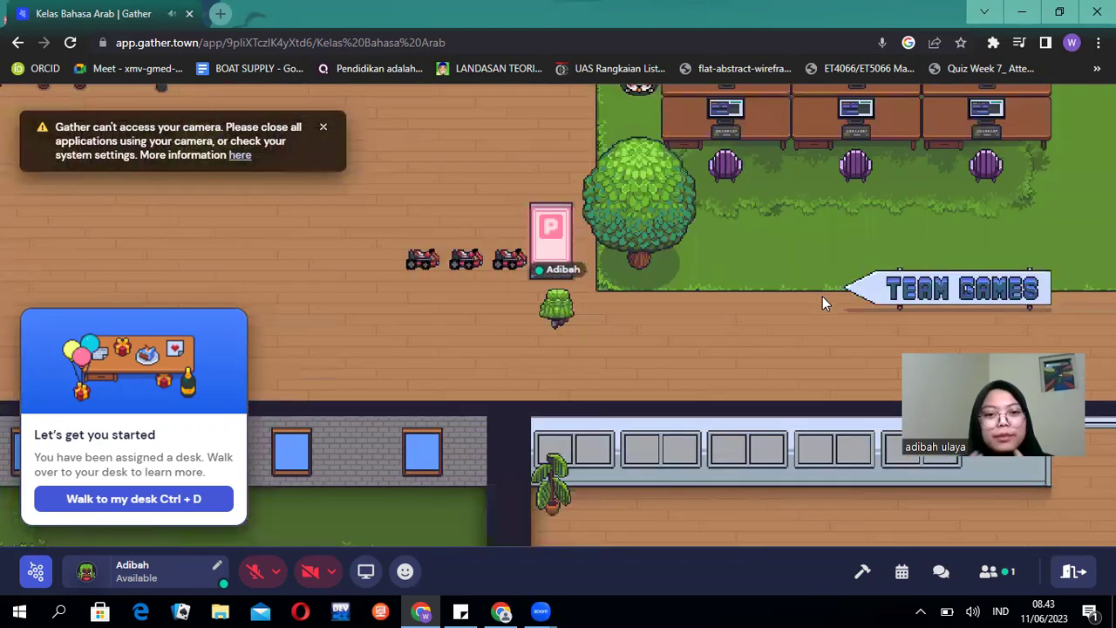
- Walk the avatar around the parking sign and north past the parked go-karts beside the desk area
key(Left)
key(Left)
key(Up)
key(Up)
key(Up)
key(Up)
key(Up)
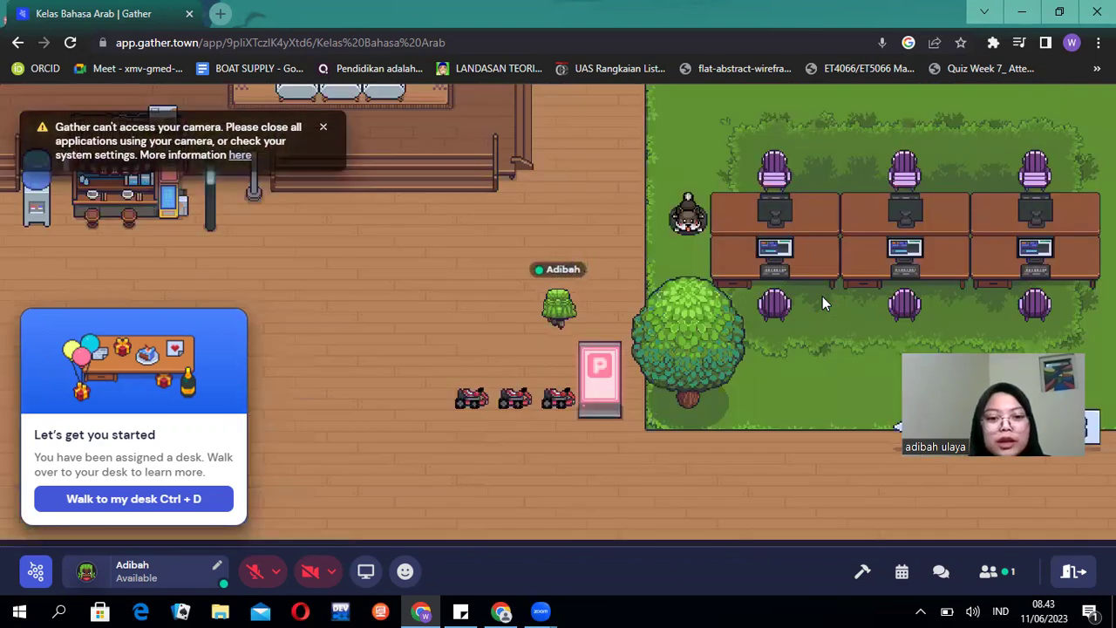
- Walk the avatar north along the passage between the railed meeting area and the outdoor desks, near the dog
key(Up)
key(Up)
key(Up)
key(Right)
key(Right)
key(Right)
key(Left)
key(Left)
key(Left)
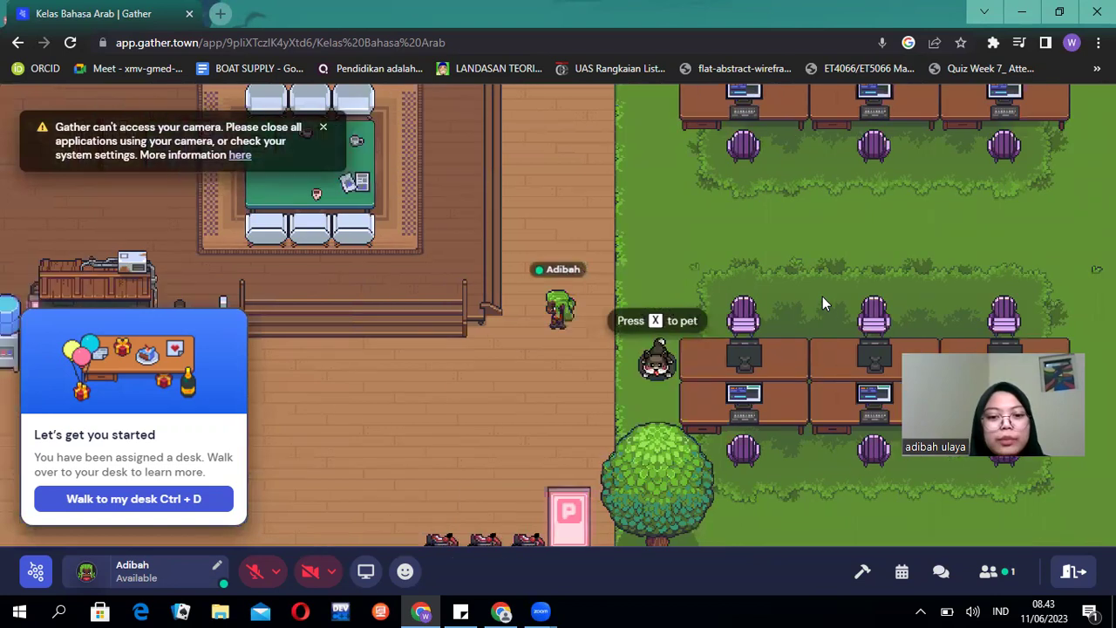
- Walk the avatar southwest above the parked go-karts and on west to the floor in front of the snack bar
key(Left)
key(Left)
key(Left)
key(Left)
key(Down)
key(Down)
key(Down)
key(Down)
key(Left)
key(Left)
key(Left)
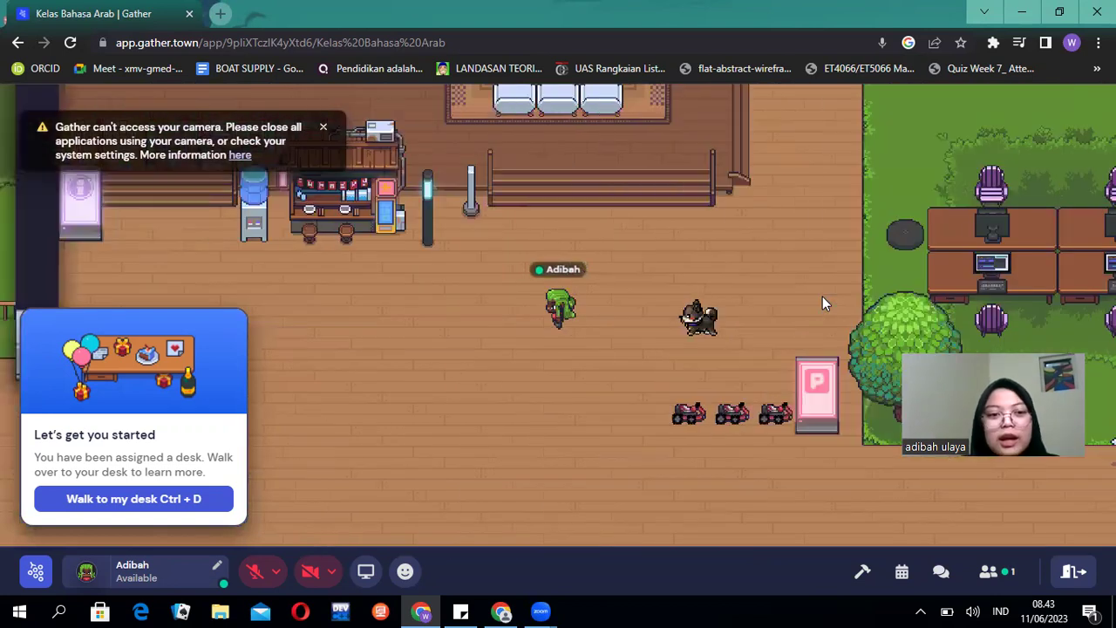
key(Left)
key(Left)
key(Left)
key(Left)
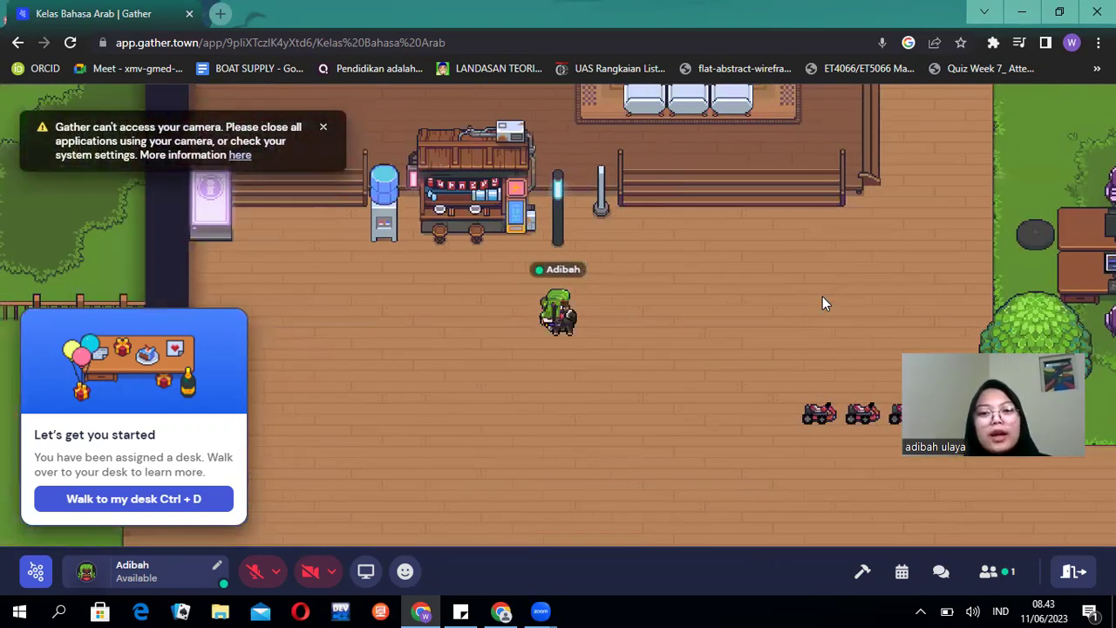
- Walk the avatar south from the snack bar to the open floor by the brick wall with windows
key(Down)
key(Down)
key(Down)
key(Down)
key(Down)
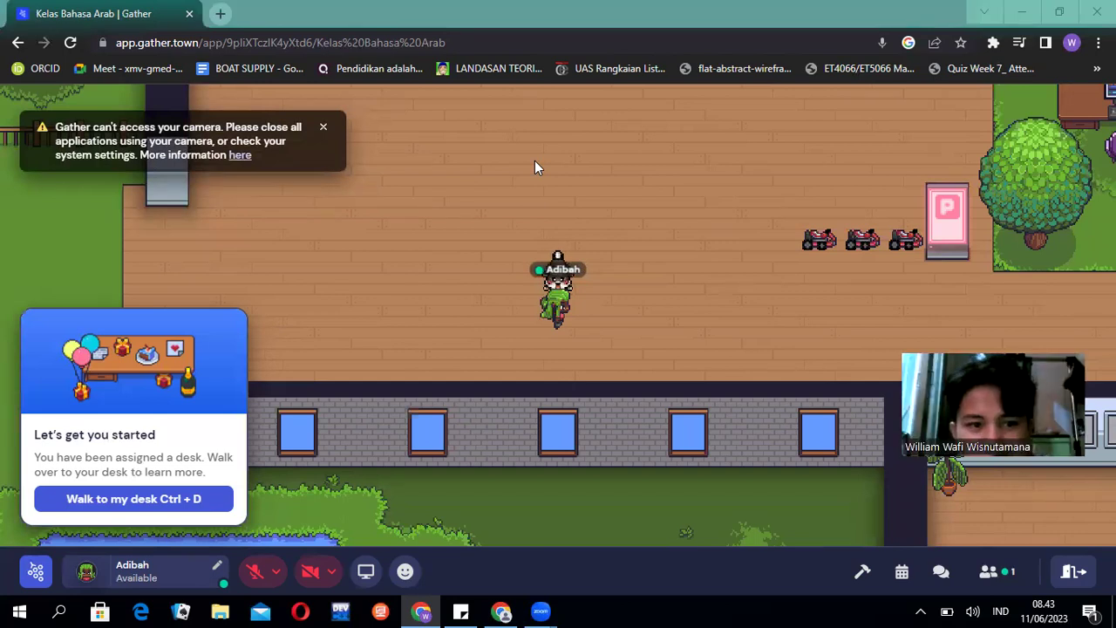
- Leave the Kelas Bahasa Arab space, open the PBA UPI space and join it
click(36, 576)
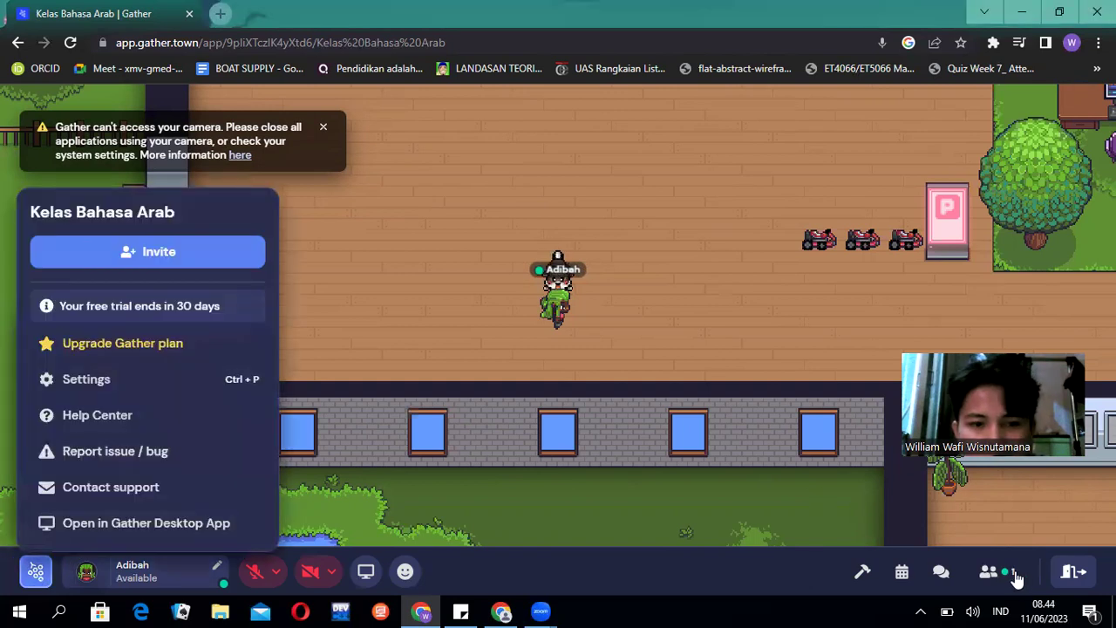
click(1073, 572)
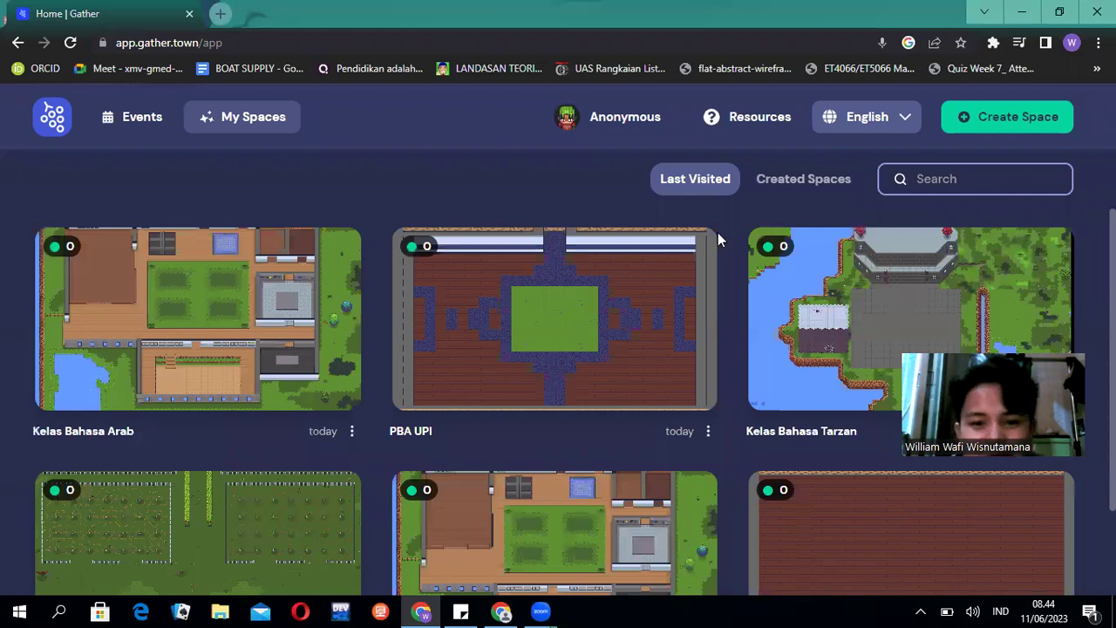
click(550, 315)
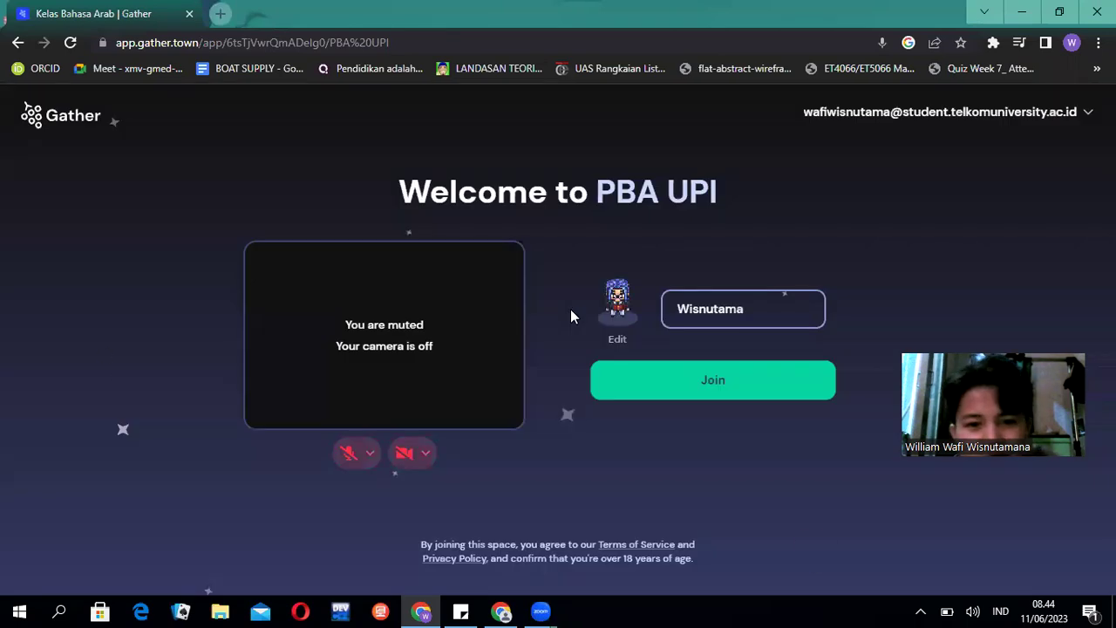
click(702, 388)
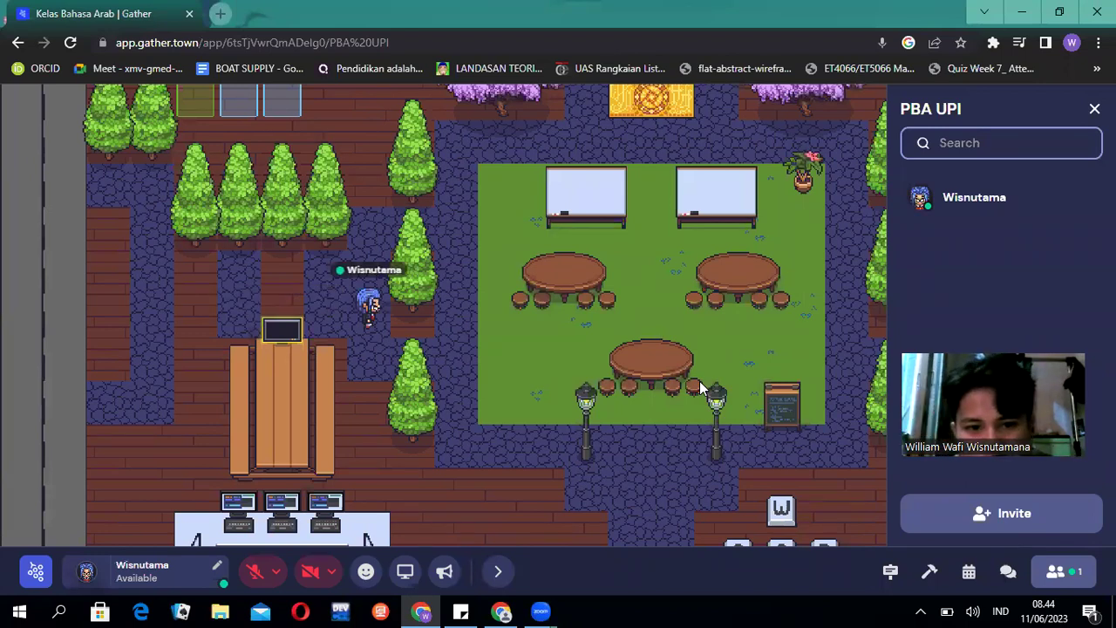
- Walk the avatar south past the long wooden table to the floor northeast of the SPADA UPI computer desk
key(Down)
key(Down)
key(Down)
key(Down)
key(Down)
key(Down)
key(Right)
key(Right)
key(Right)
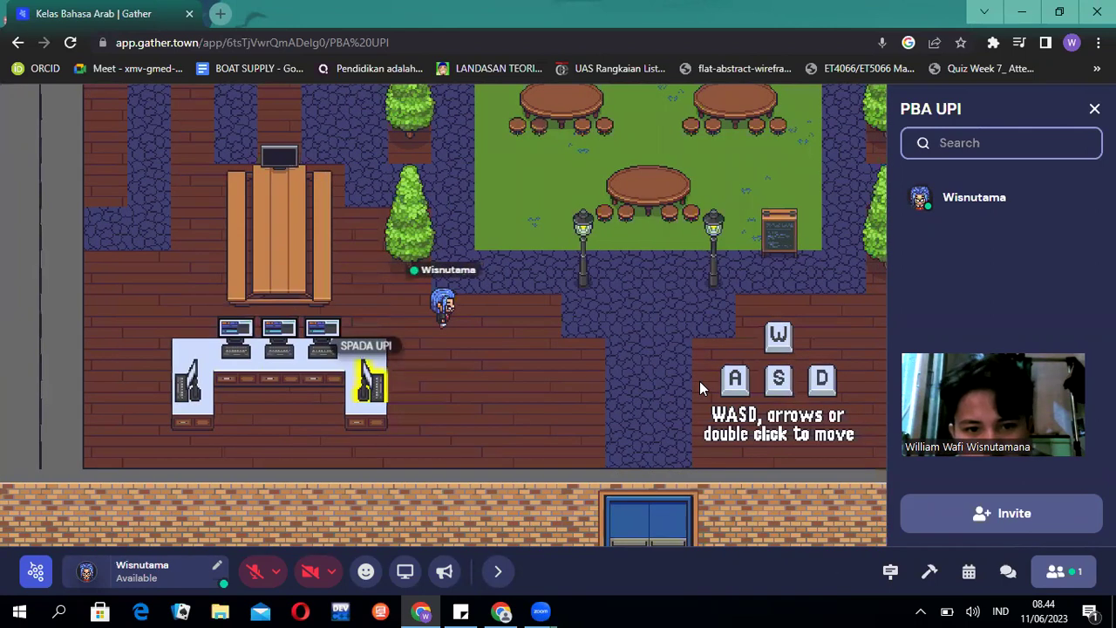
- Walk the avatar west behind the SPADA UPI computer desk and down to its west side
key(Left)
key(Left)
key(Left)
key(Left)
key(Left)
key(Left)
key(Left)
key(Left)
key(Left)
key(Left)
key(Left)
key(Left)
key(Down)
key(Down)
key(Down)
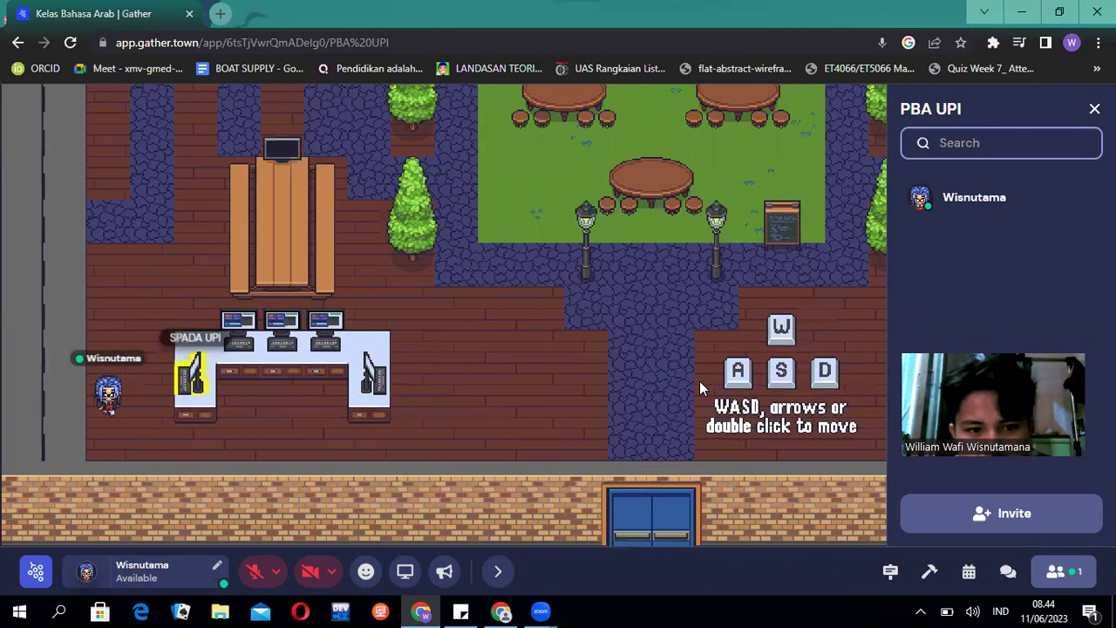
- Walk the avatar east along the open front side of the SPADA UPI desk to its easternmost computer
key(Right)
key(Right)
key(Right)
key(Right)
key(Up)
key(Right)
key(Down)
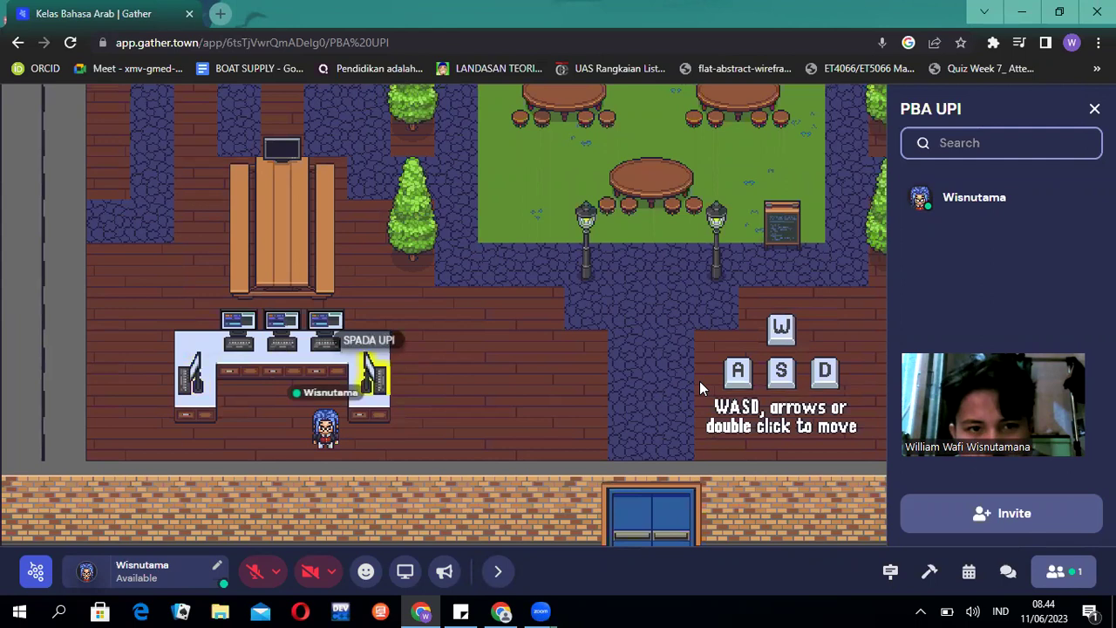
- Walk the avatar around the SPADA UPI desk and north to the east side of the long wooden table
key(Up)
key(Up)
key(Up)
key(Up)
key(Right)
key(Right)
key(Right)
key(Right)
key(Up)
key(Up)
key(Up)
key(Up)
key(Left)
key(Left)
key(Left)
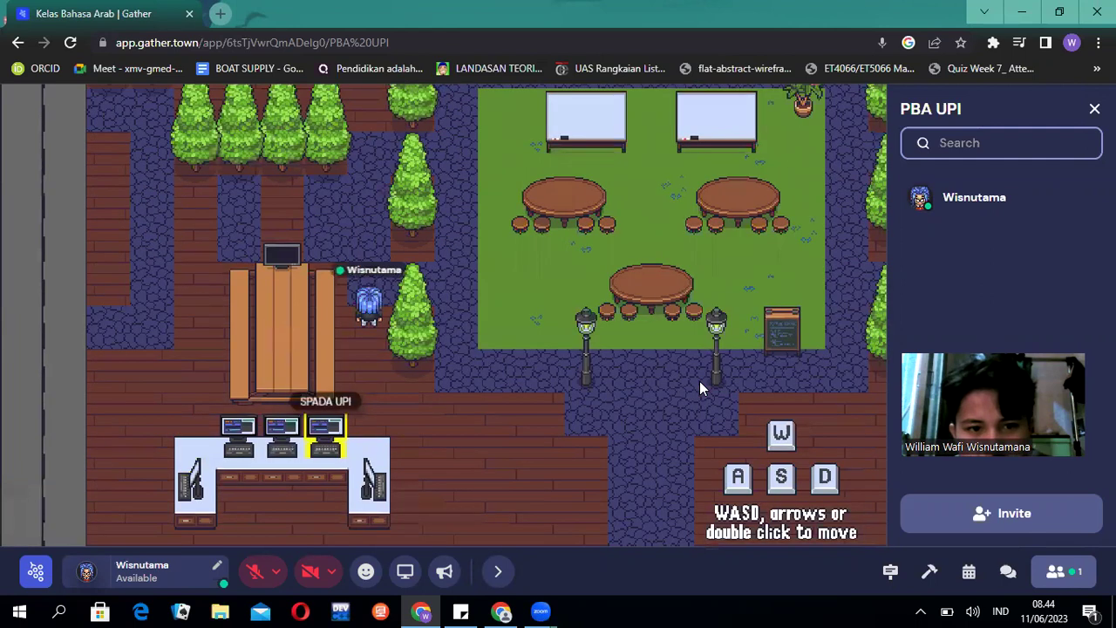
- Walk the avatar back south to the floor just east of the SPADA UPI desk
key(Down)
key(Down)
key(Down)
key(Down)
key(Down)
key(Down)
key(Down)
key(Right)
key(Right)
key(Right)
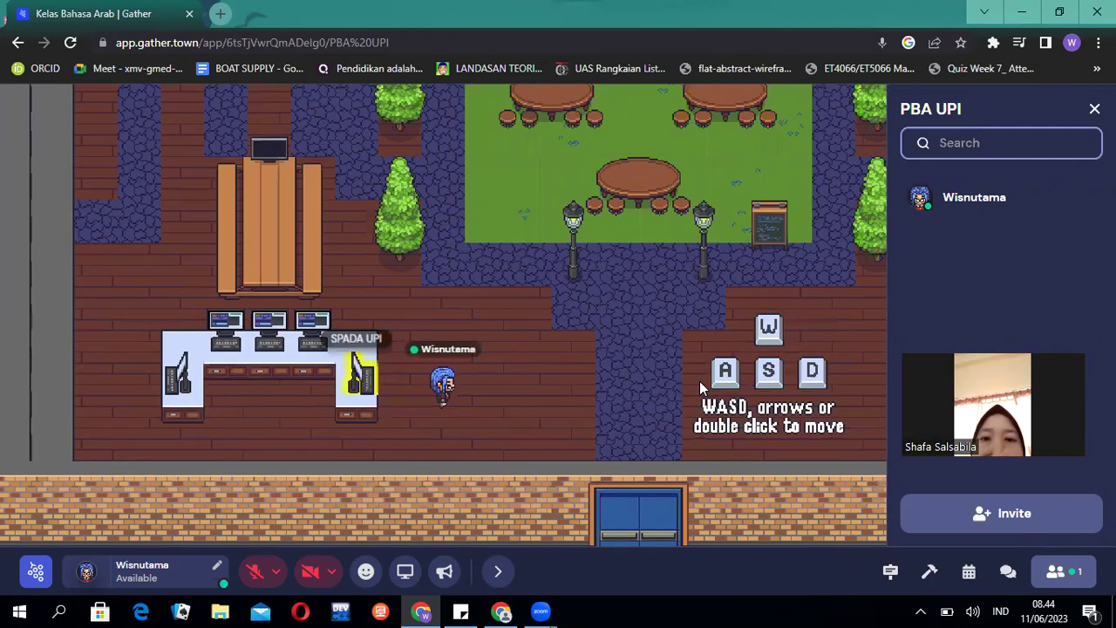
- Walk the avatar east onto the stone path by the WASD sign, then back northwest toward the lamp posts
key(Left)
key(Right)
key(Right)
key(Right)
key(Right)
key(Right)
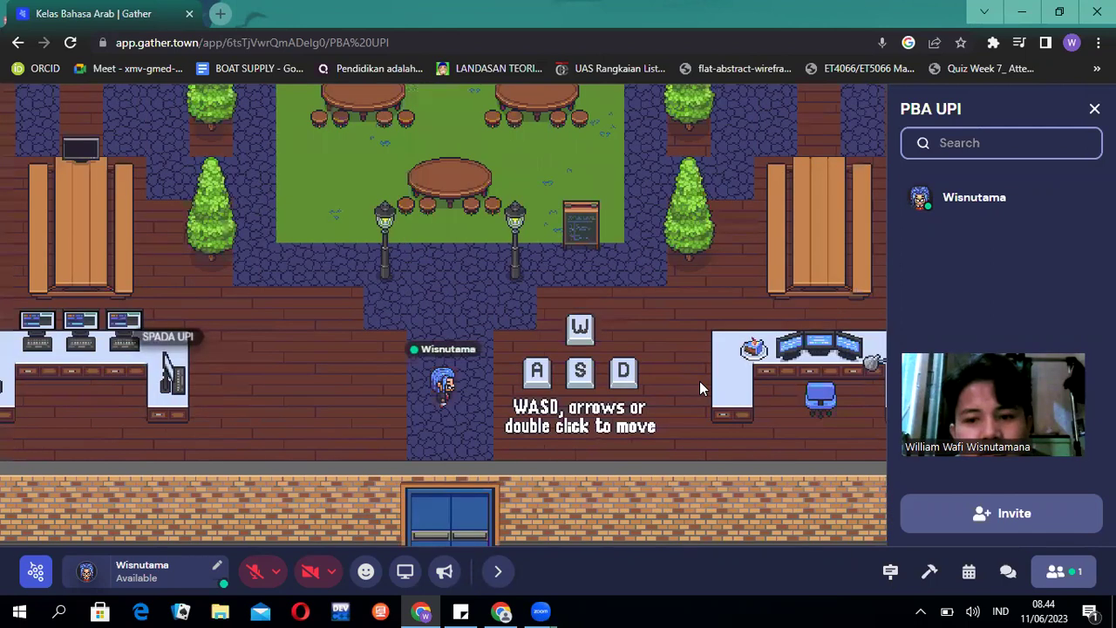
key(Left)
key(Left)
key(Up)
key(Up)
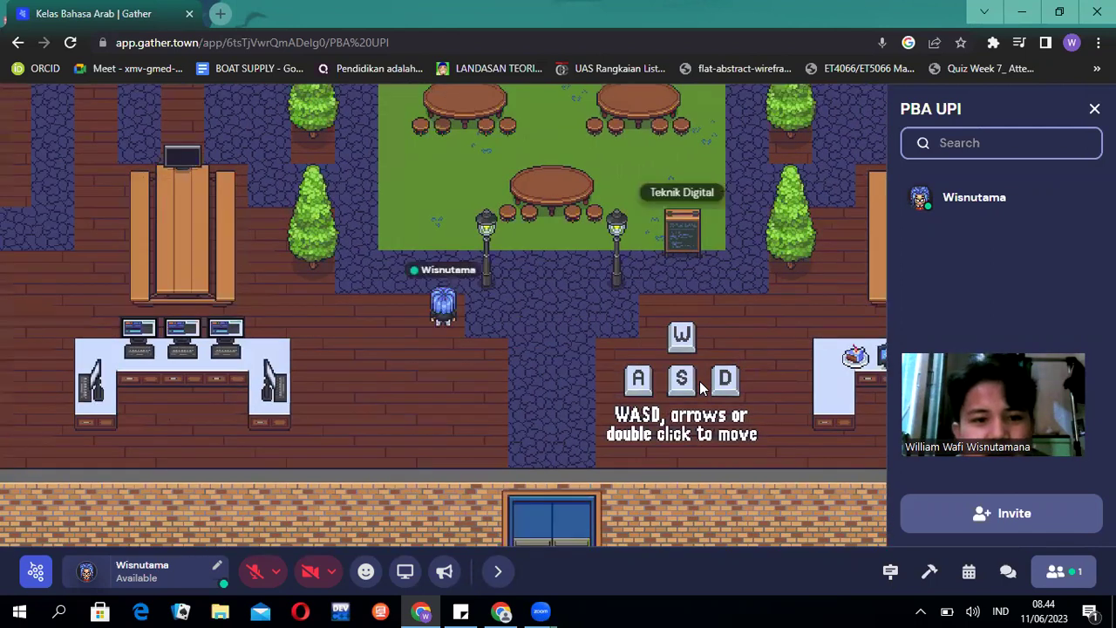
- Walk the avatar west to the computers behind the SPADA UPI desk and back around to its east side
key(Left)
key(Left)
key(Left)
key(Left)
key(Left)
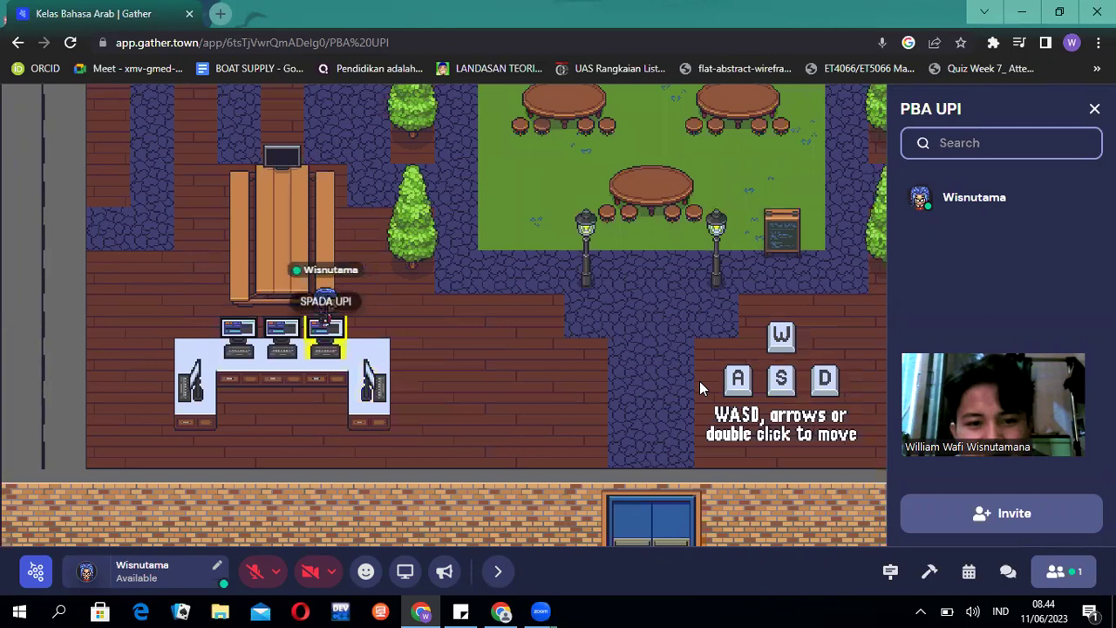
key(Right)
key(Right)
key(Right)
key(Down)
key(Down)
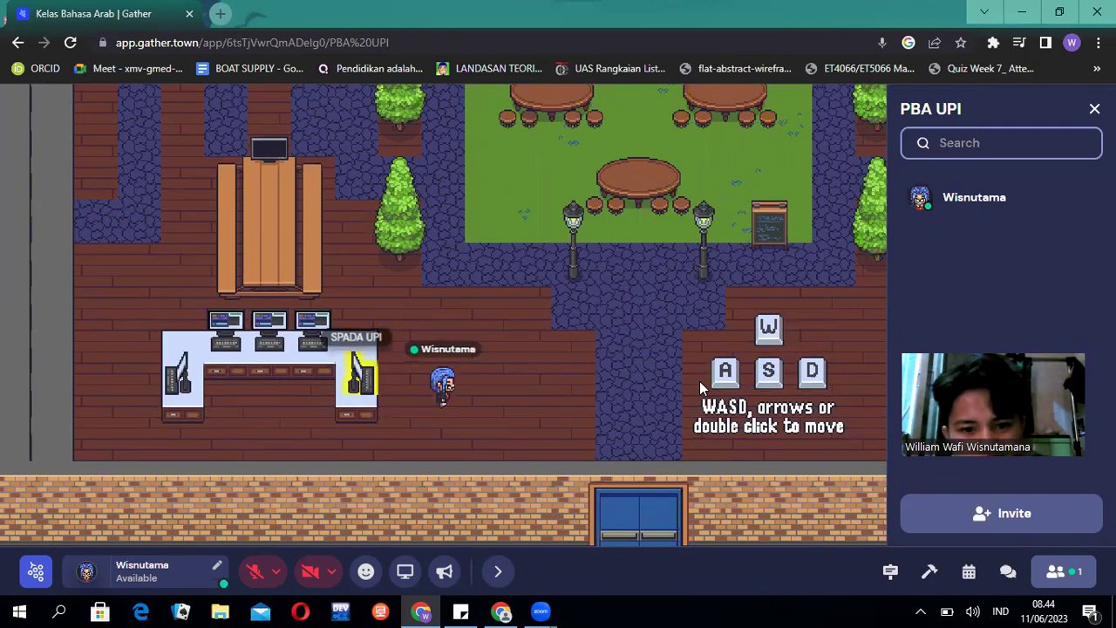
key(Right)
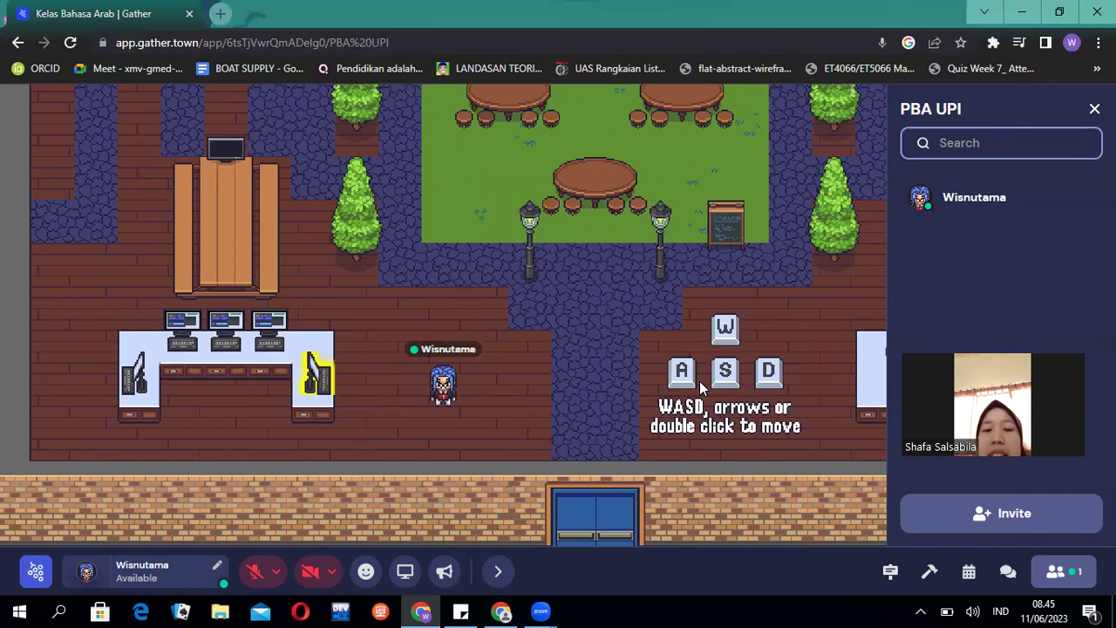
- Bring the avatar up to the easternmost SPADA UPI computer, open its Single Sign-On page and close it
key(Left)
key(Left)
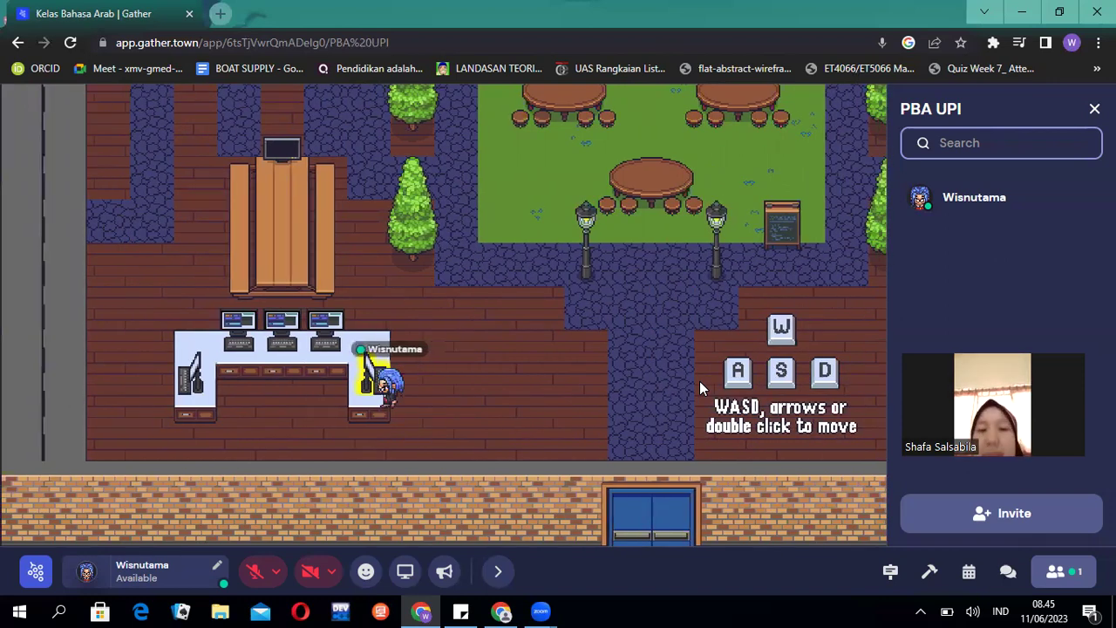
key(Right)
key(Right)
key(Right)
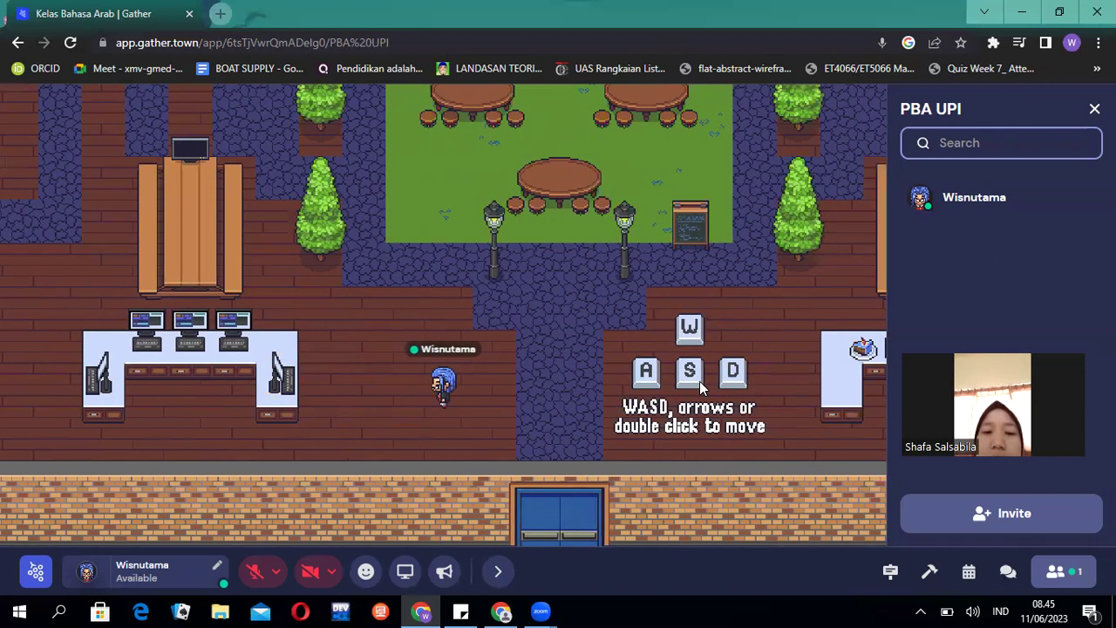
key(Left)
key(Left)
key(Left)
key(Left)
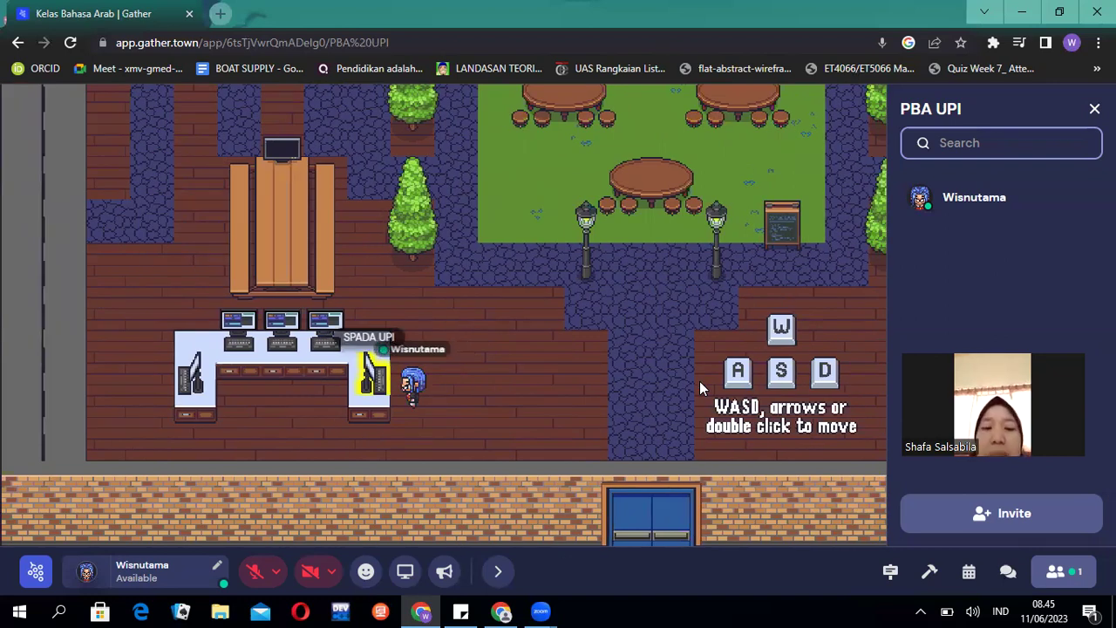
key(x)
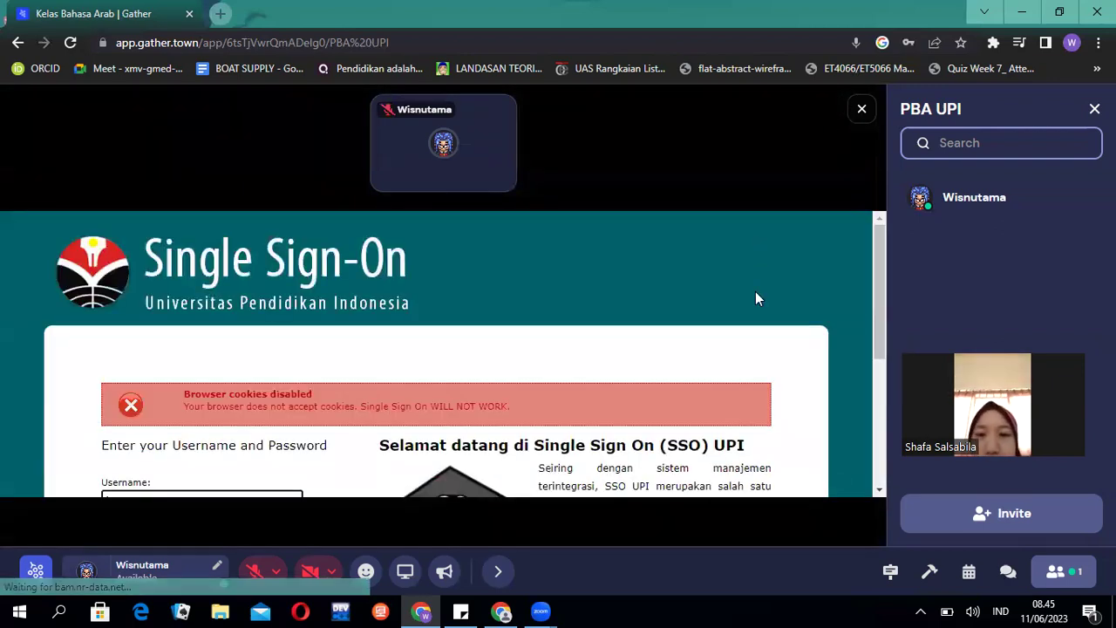
click(862, 111)
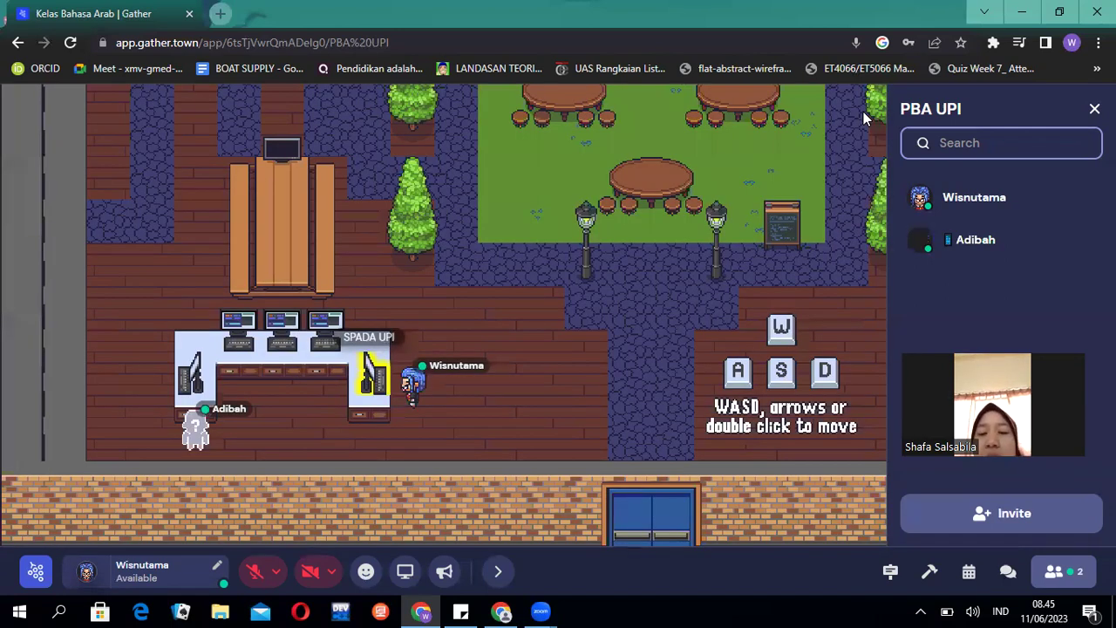
- Walk the avatar east to the Teknik Digital chalkboard, open its note and close it, then make the avatar dance
key(Right)
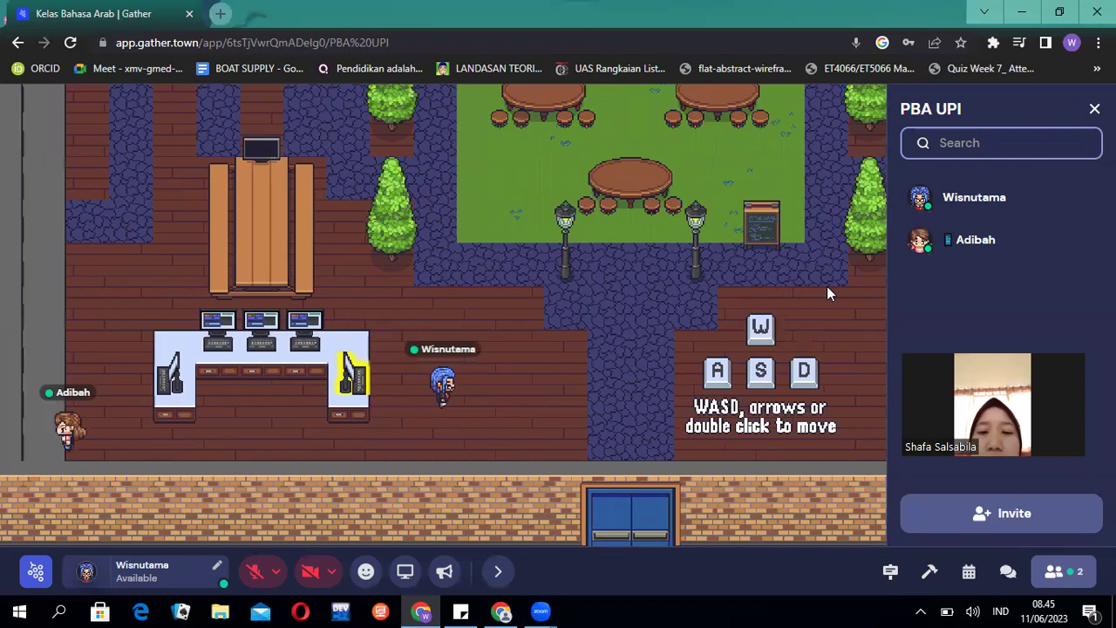
key(Right)
key(Right)
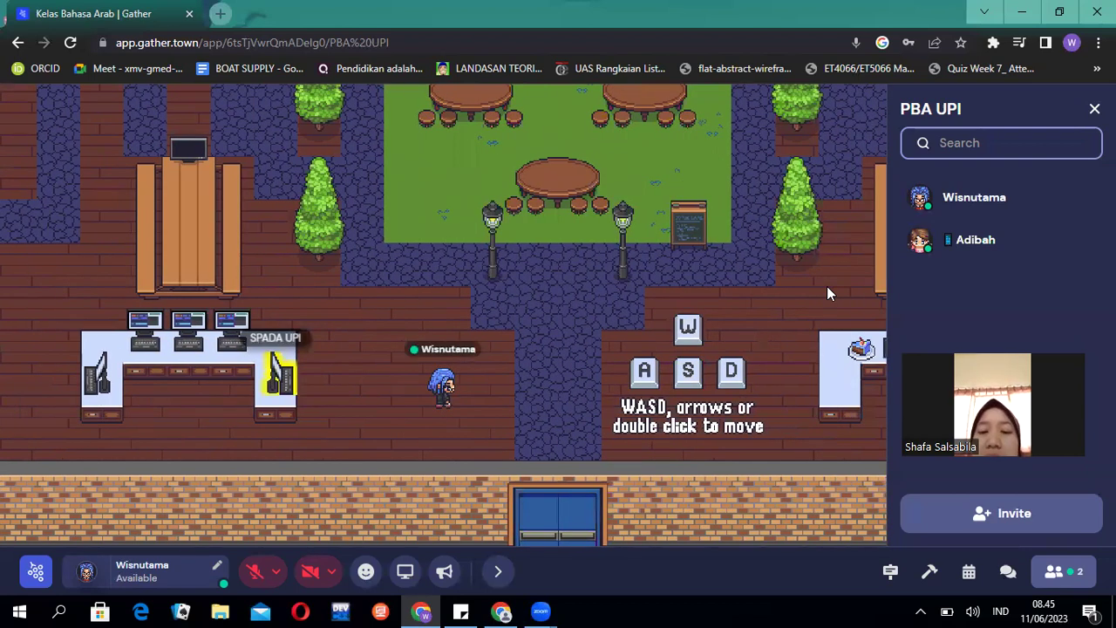
key(Right)
key(Right)
key(Up)
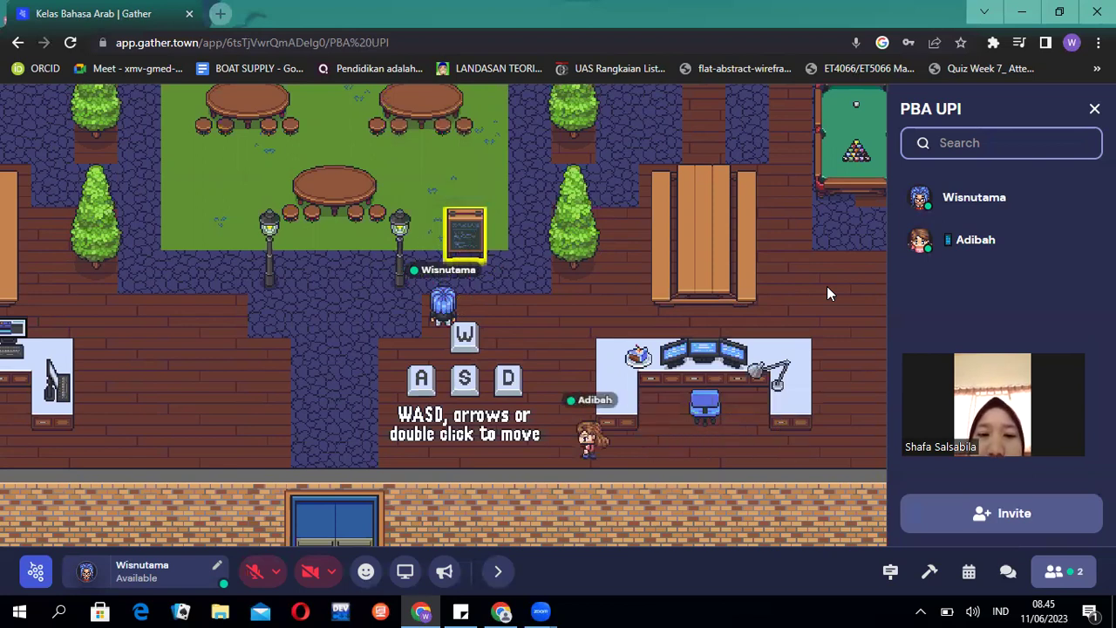
key(x)
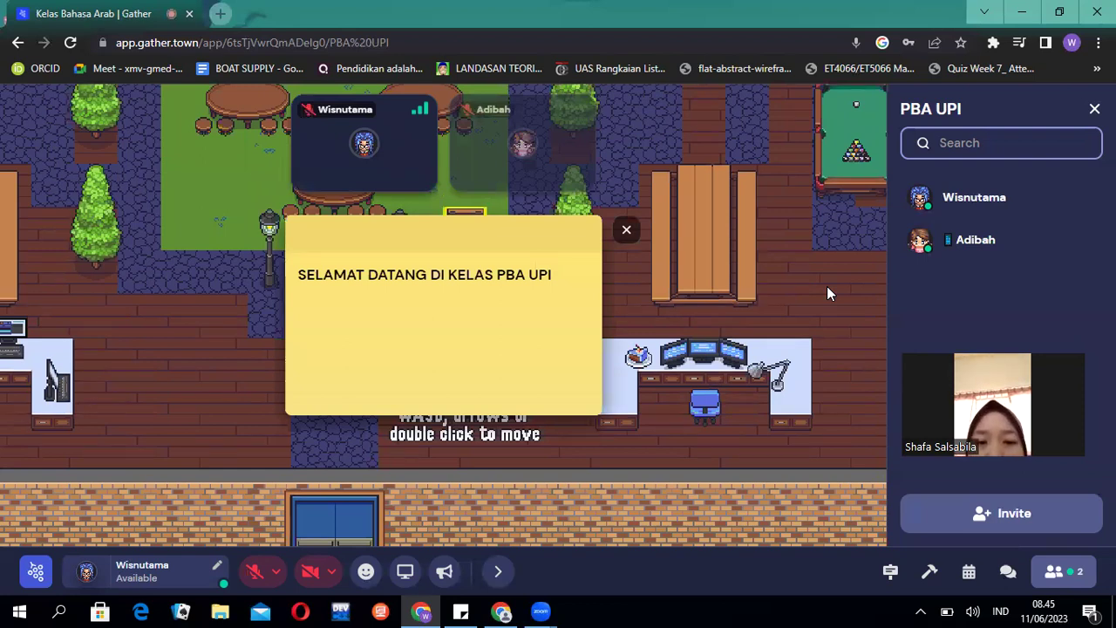
key(x)
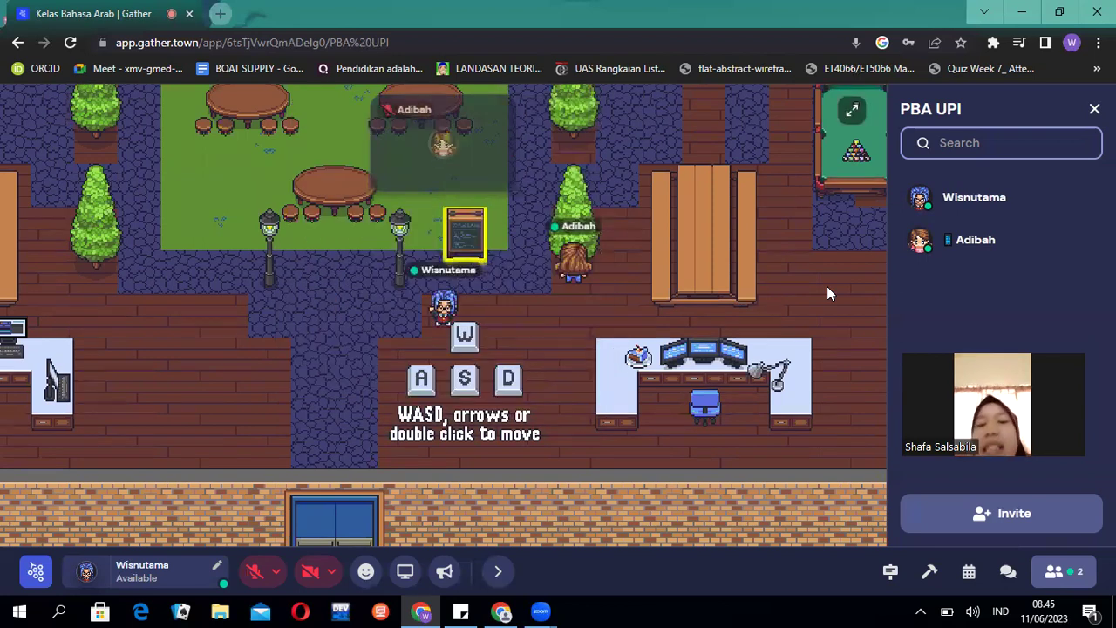
key(z)
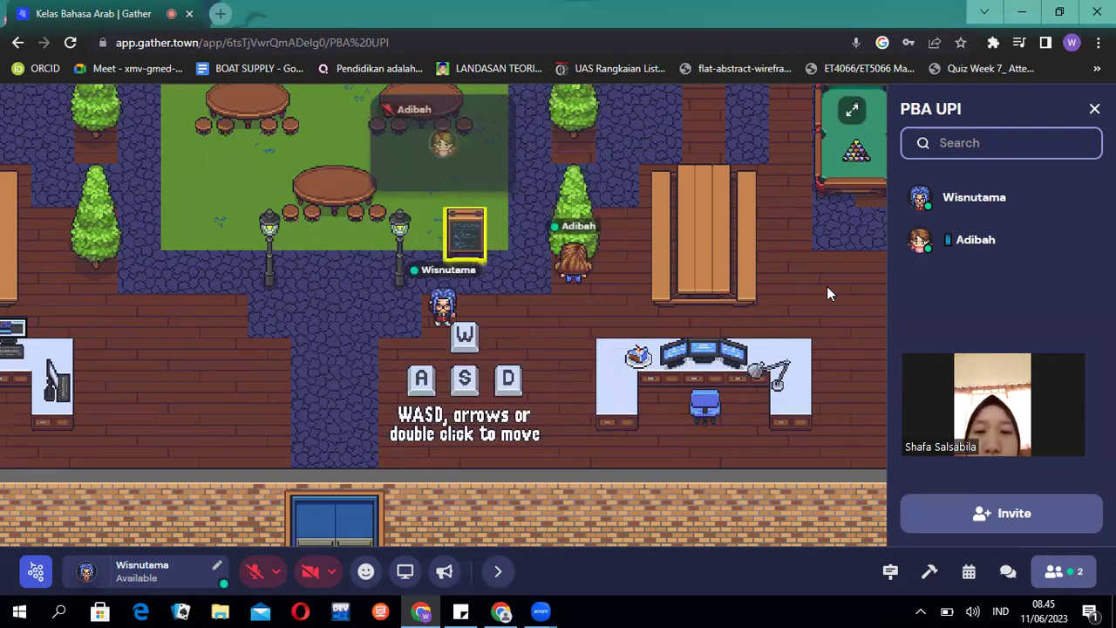
- Walk the avatar east past the chalkboard and north between the wooden table and the pool table toward the trees
key(Right)
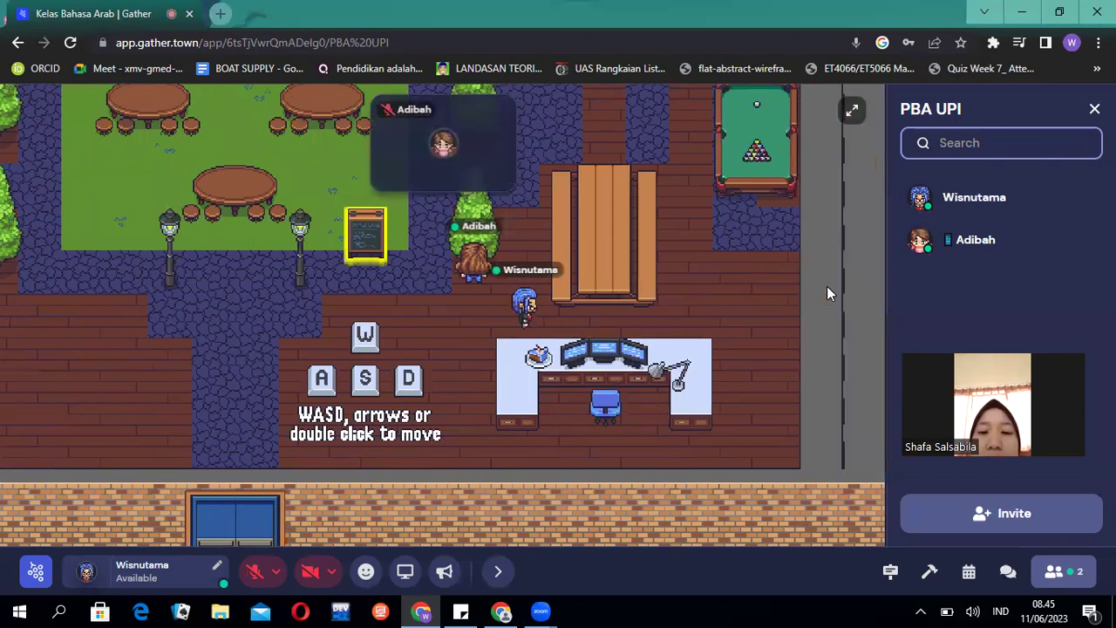
key(Up)
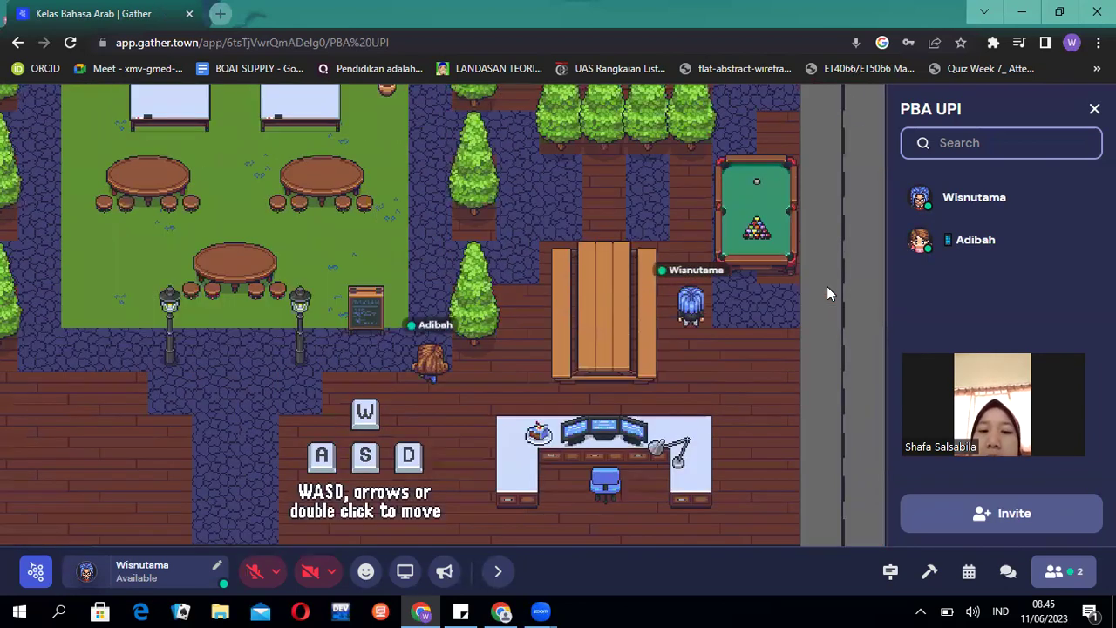
key(ctrl+shift+a)
key(ctrl+shift+a)
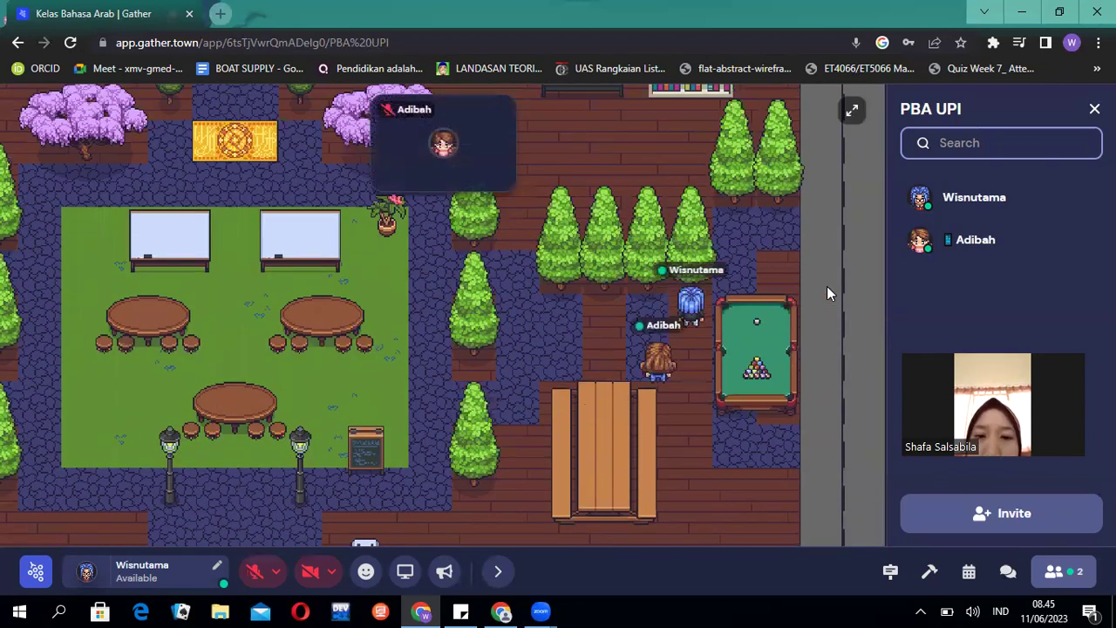
key(Right)
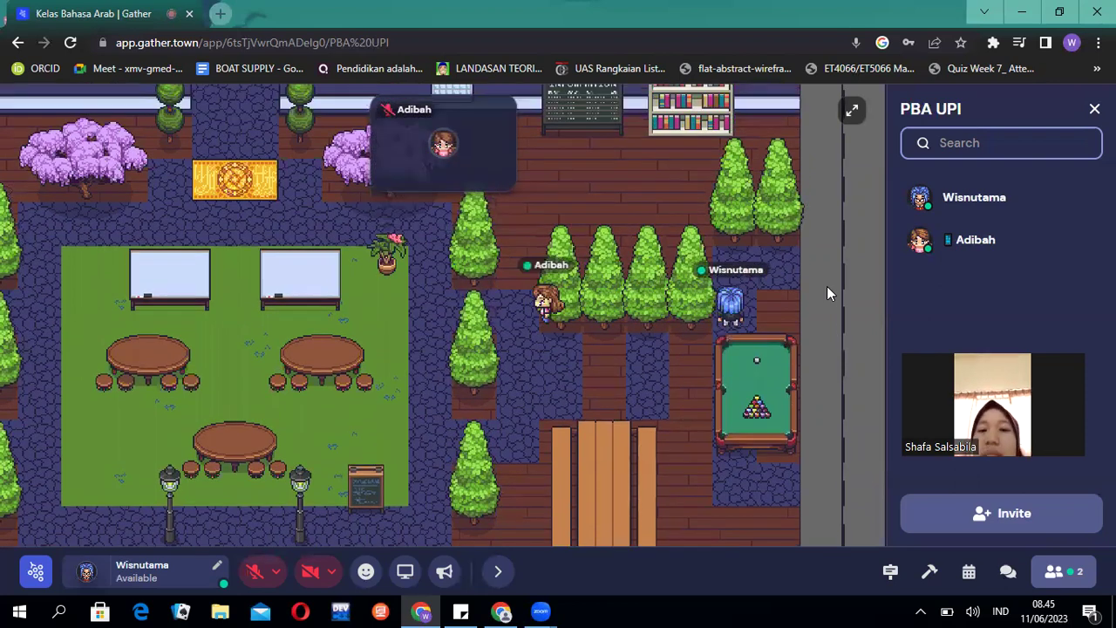
- Walk the avatar north past the trees to the PERPUSTAKAAN bookshelf and turn it to face south
key(Up)
key(Up)
key(Left)
key(Up)
key(Up)
key(Up)
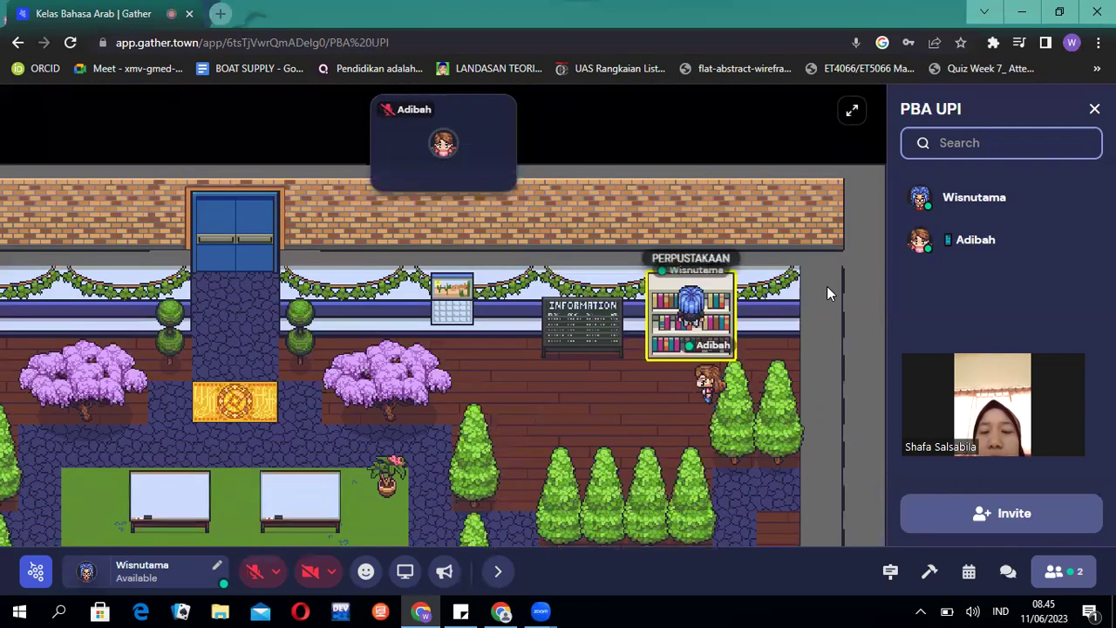
key(Down)
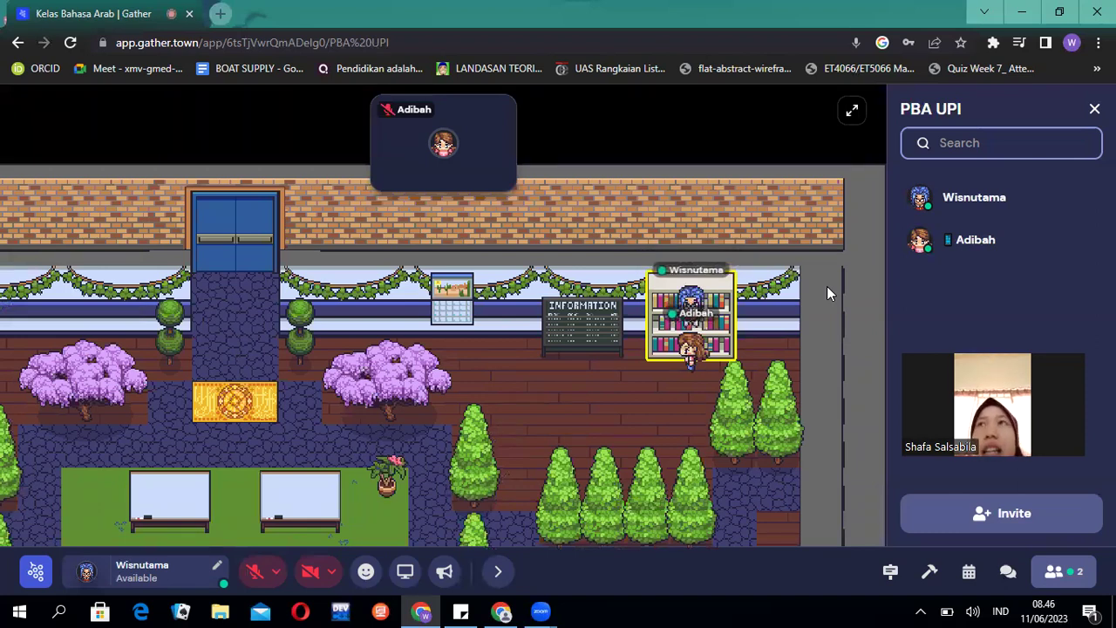
- Open the bookshelf's library page, look through its Katalog Terbaru section and close it
key(x)
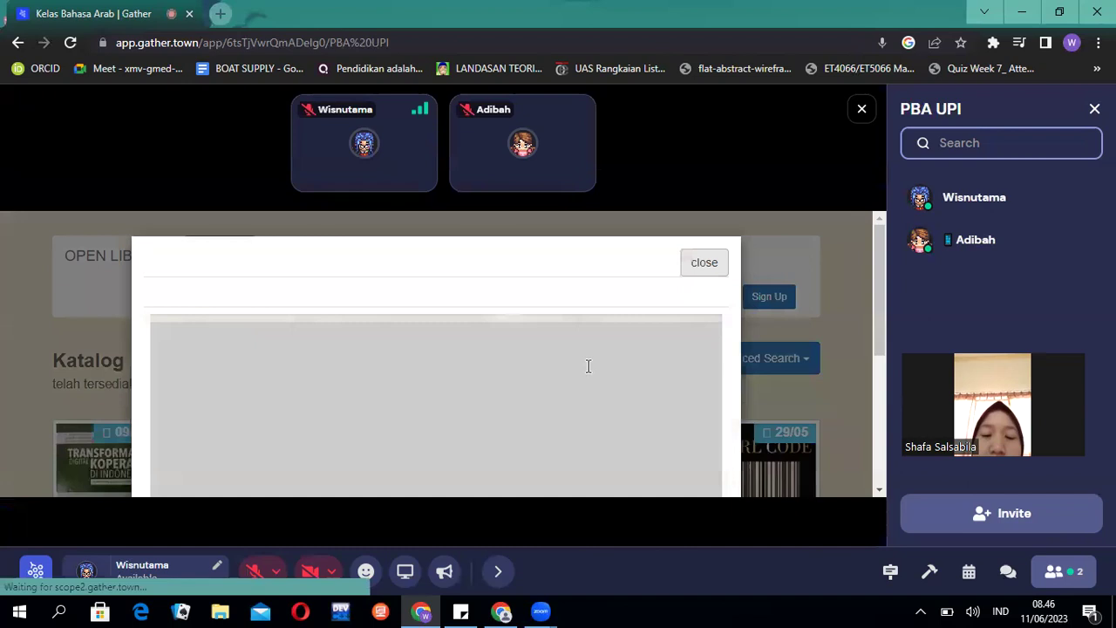
scroll(588, 366, down, 2)
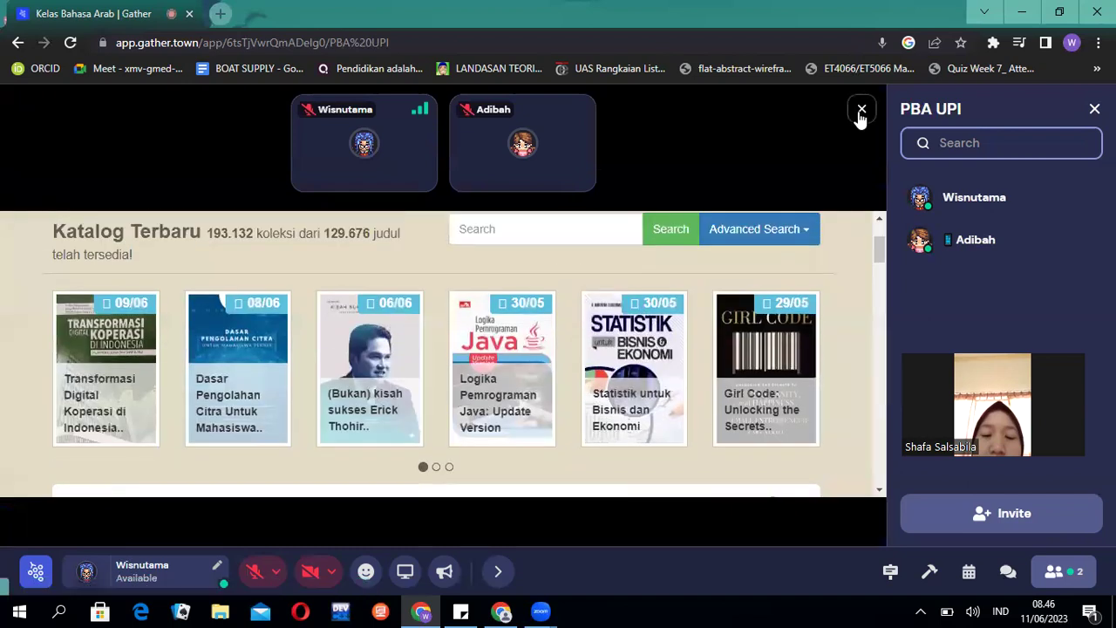
click(861, 111)
- Walk the avatar south from the bookshelf and west to the INFORMATION board
key(Down)
key(Down)
key(Down)
key(Left)
key(Left)
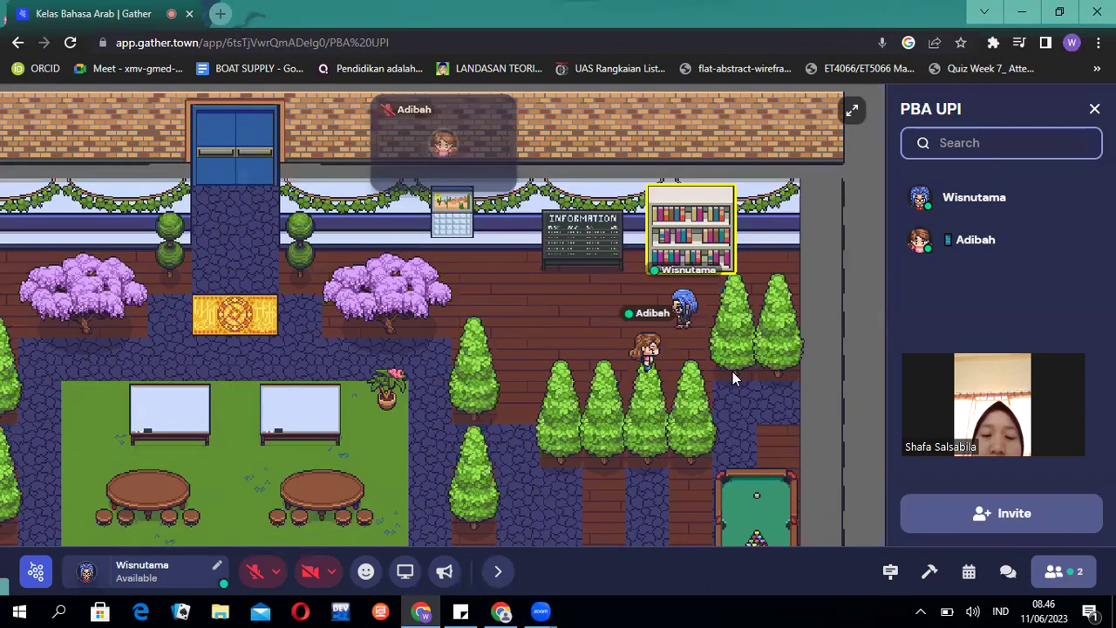
key(Up)
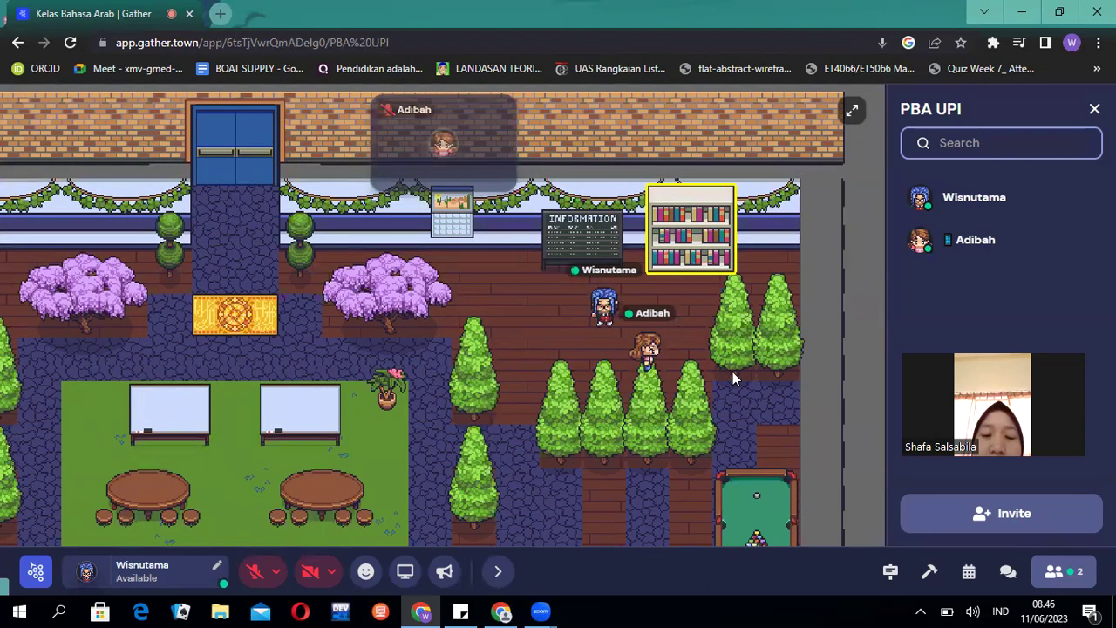
key(Up)
key(Up)
key(Up)
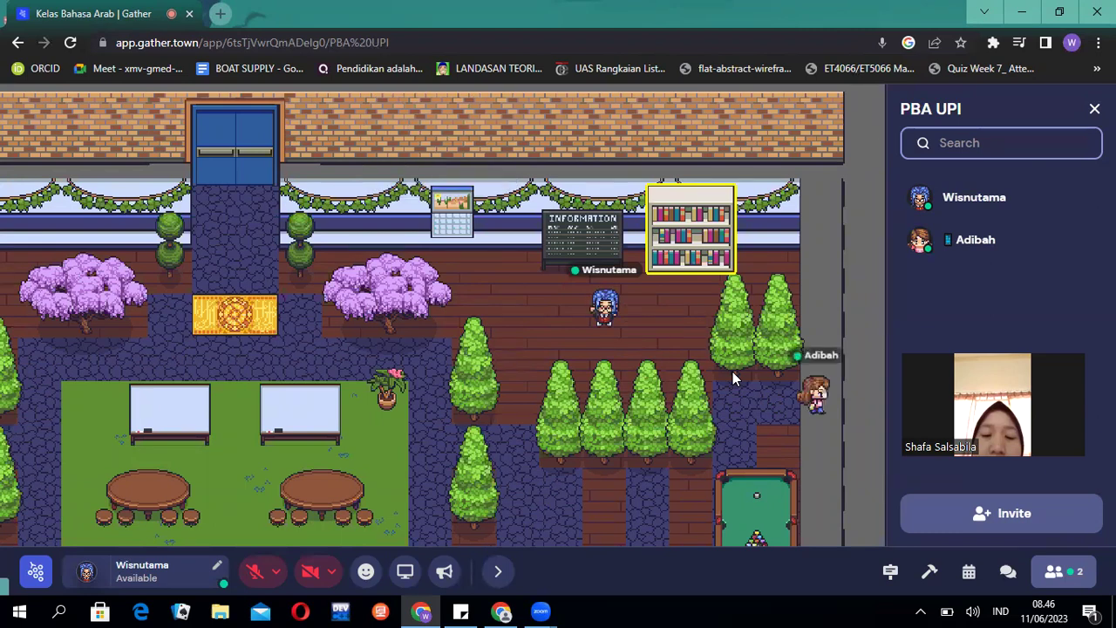
key(Down)
key(Left)
key(Left)
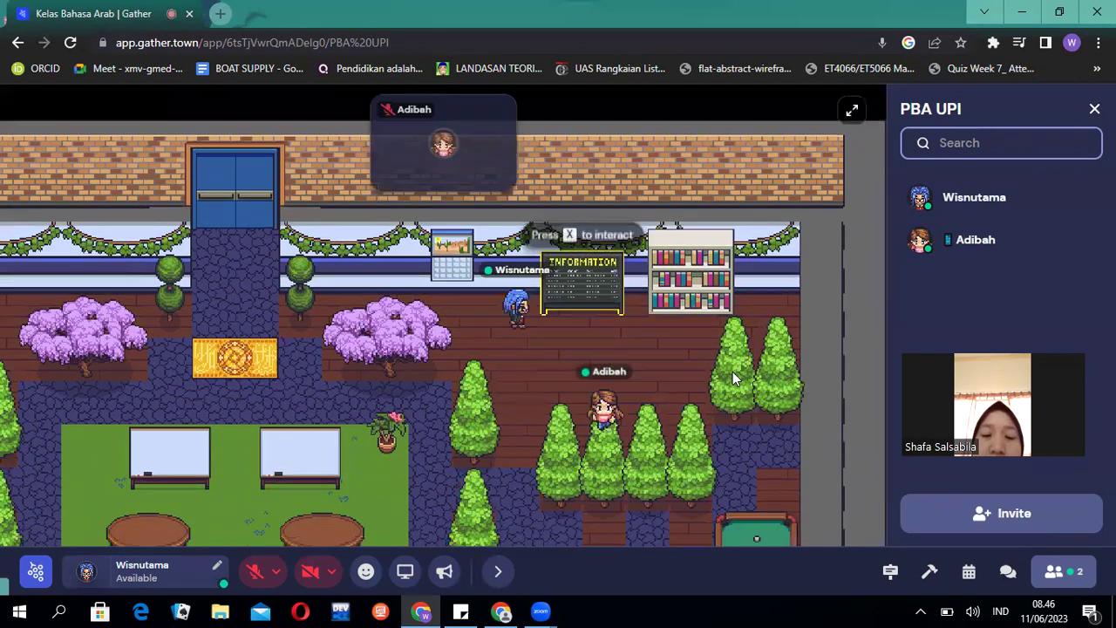
key(Right)
key(Right)
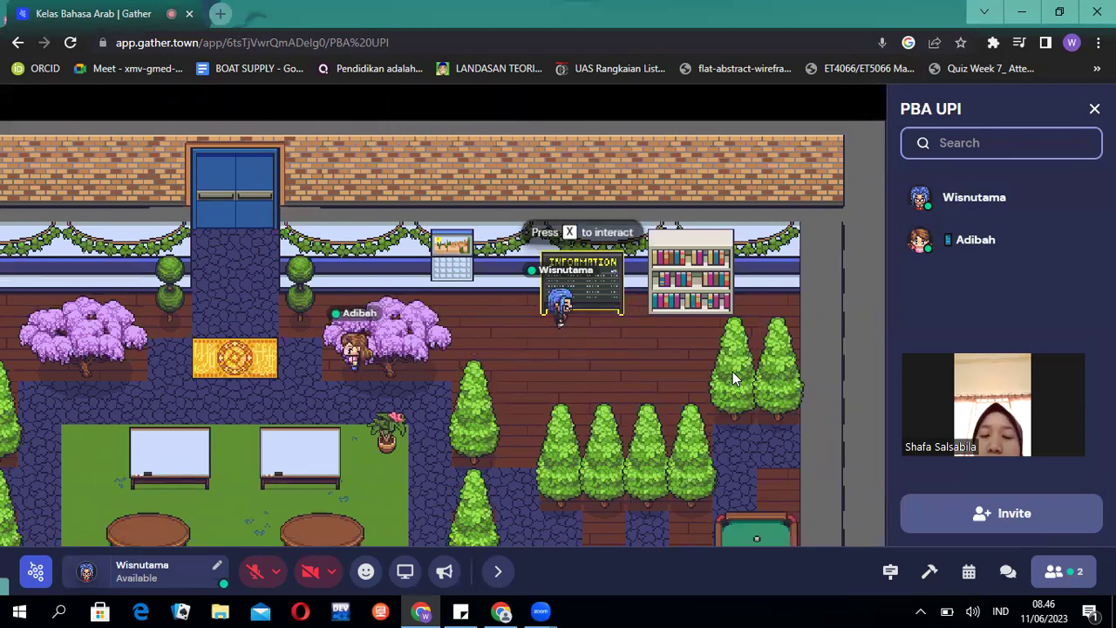
- Open the INFORMATION board's academic calendar PDF, view its first page, hide the participants list and close the PDF
key(x)
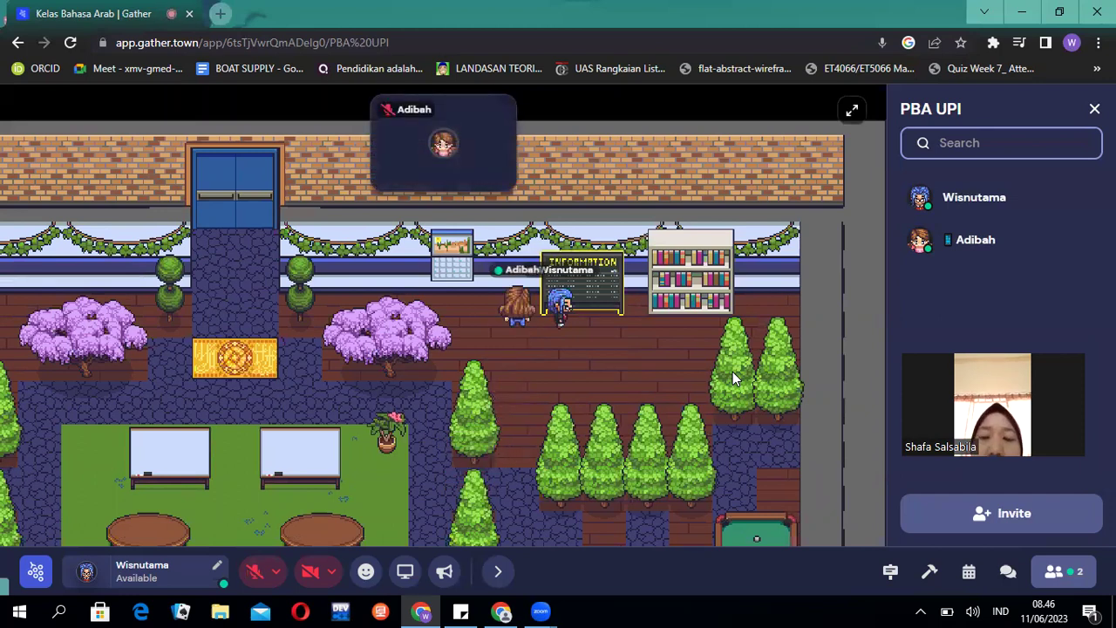
key(x)
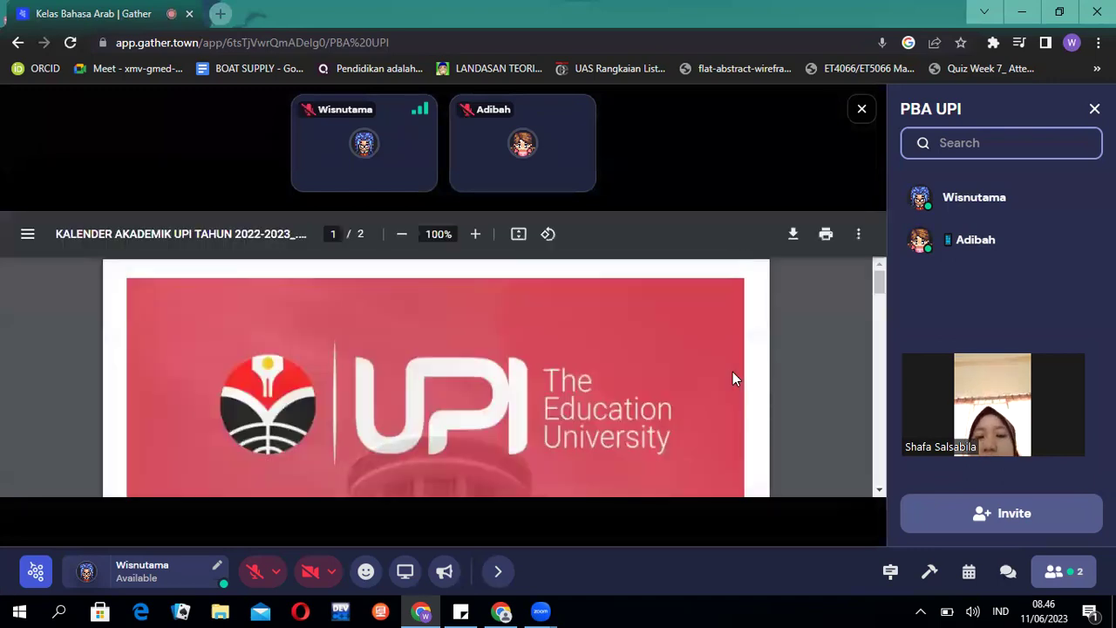
drag(881, 305, 878, 340)
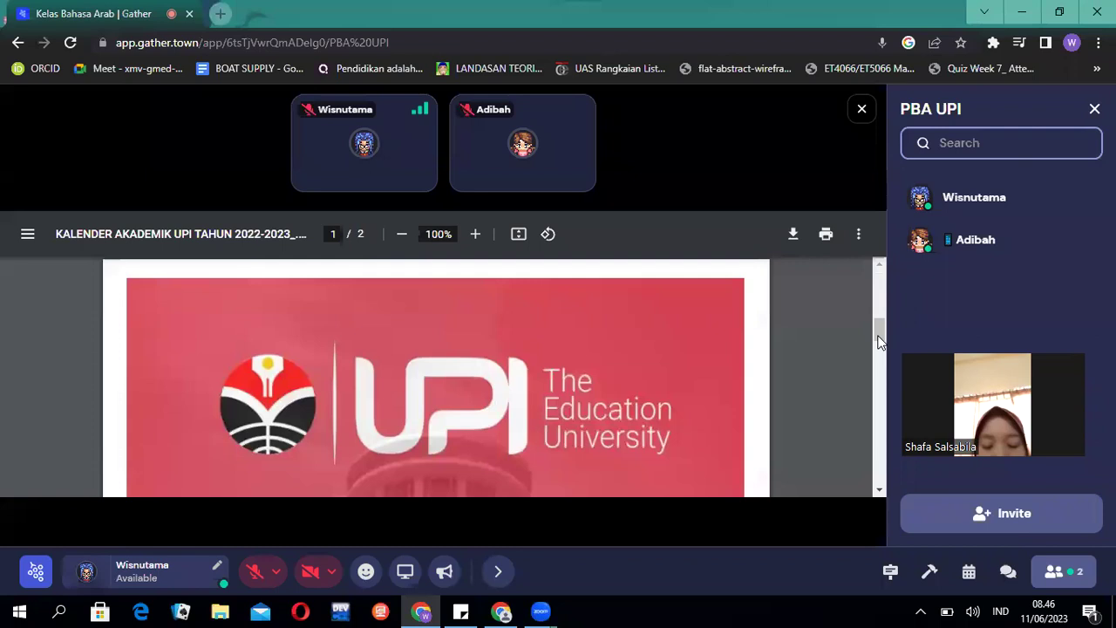
click(1093, 111)
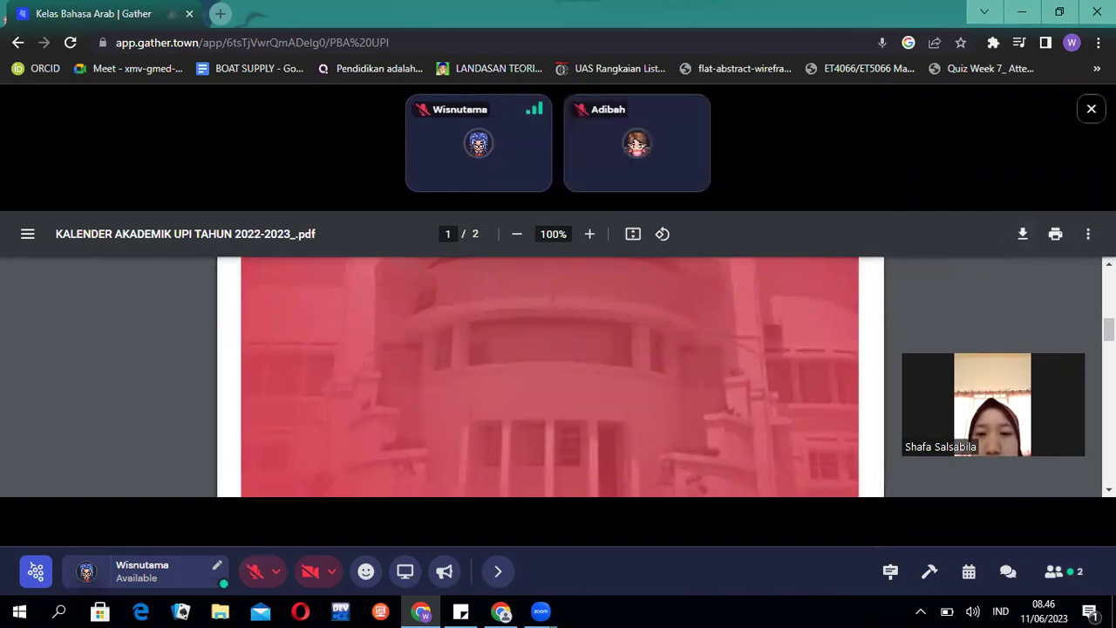
key(Escape)
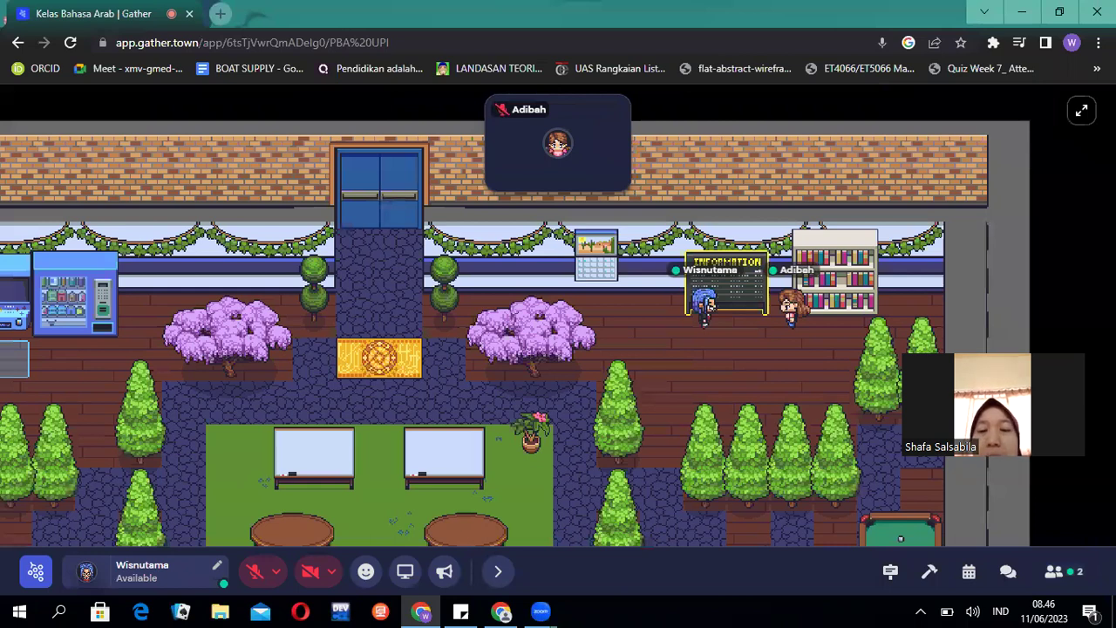
- Walk the avatar west and south onto the lawn, up to the eastern whiteboard
key(Left)
key(Left)
key(Down)
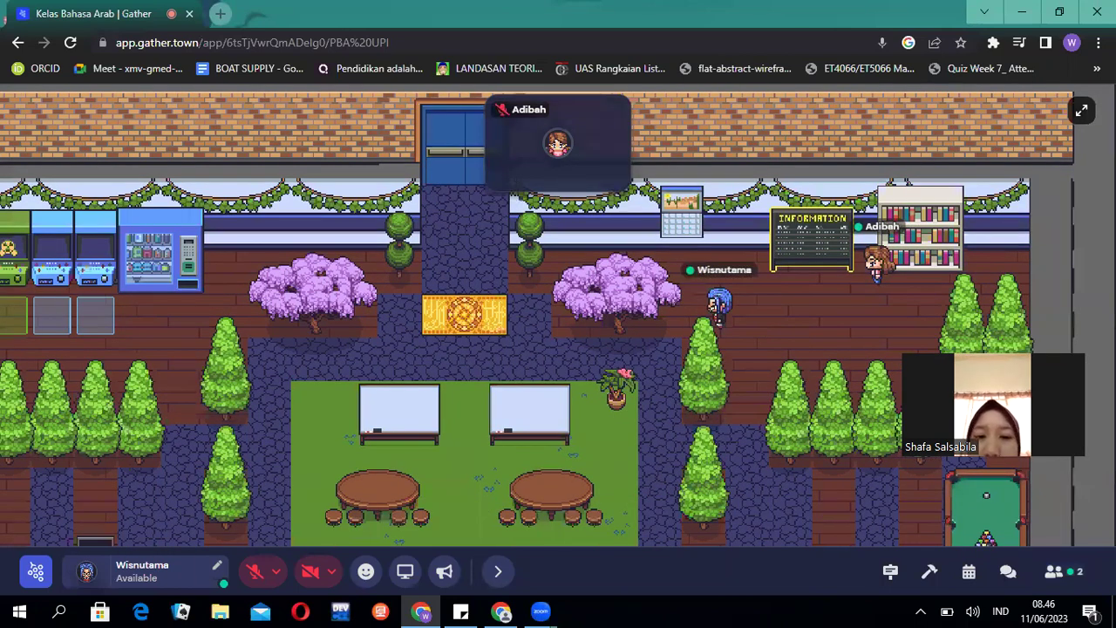
key(Left)
key(Left)
key(Left)
key(Down)
key(Down)
key(Down)
key(Left)
key(Up)
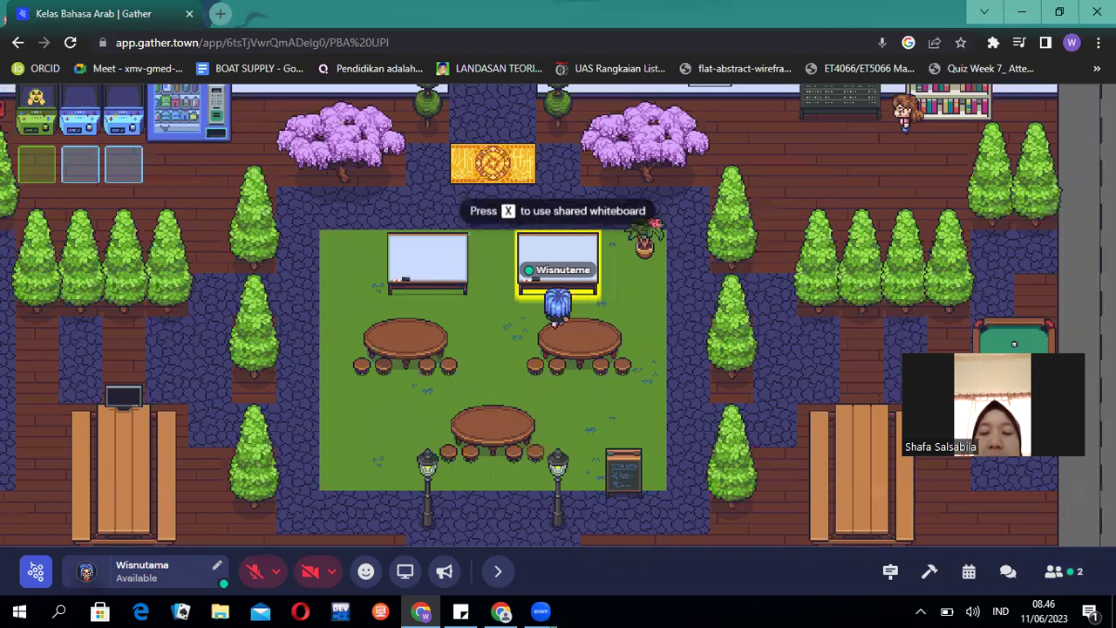
- Open the shared whiteboard, draw a looping freehand scribble above the square on its canvas and close it
key(x)
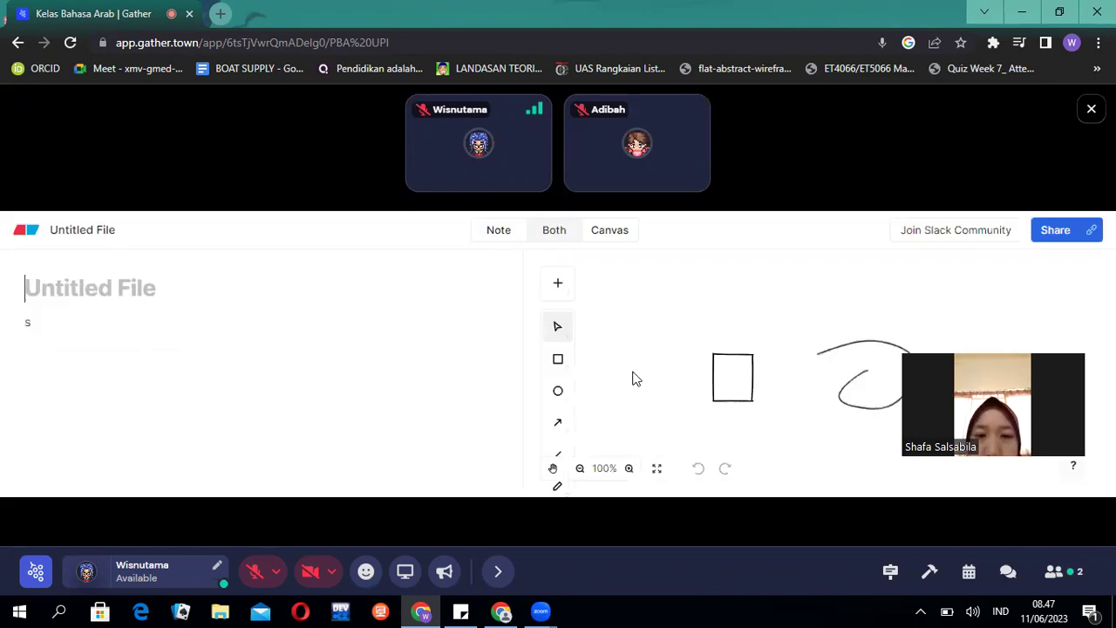
click(558, 486)
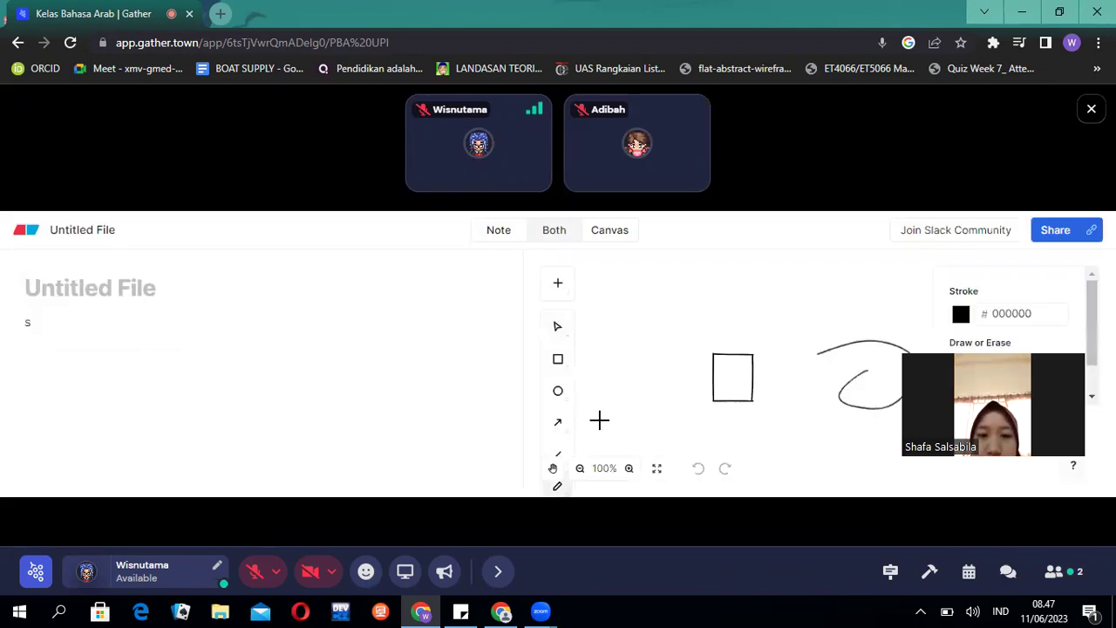
mouse_move(682, 331)
mouse_down()
mouse_move(636, 341)
mouse_move(631, 358)
mouse_up()
mouse_move(666, 303)
mouse_down()
mouse_move(678, 324)
mouse_move(700, 316)
mouse_up()
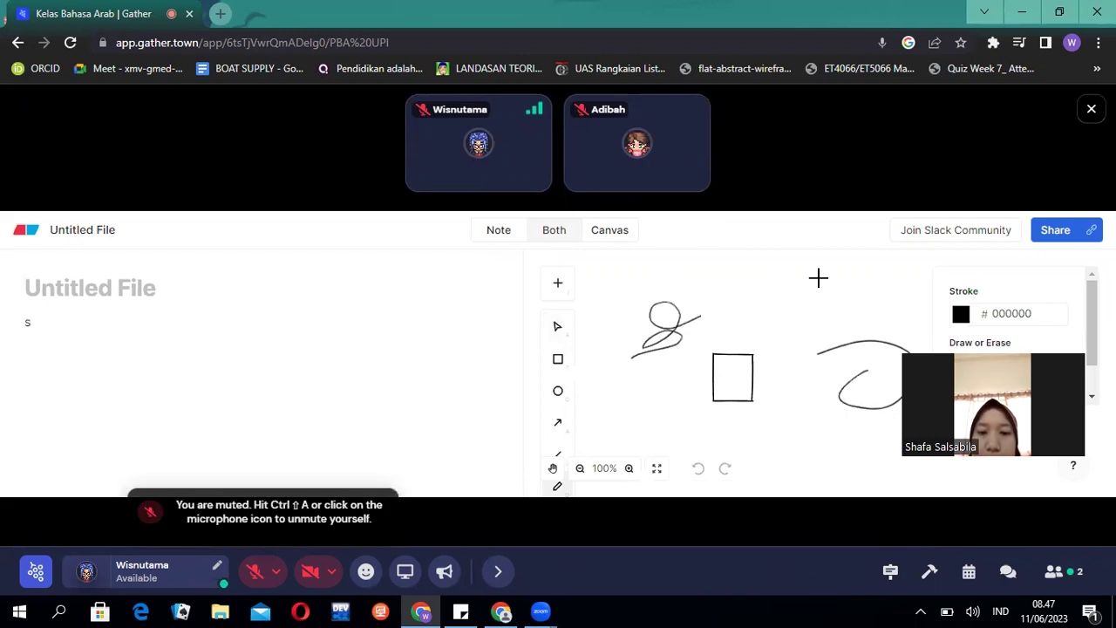
click(1092, 104)
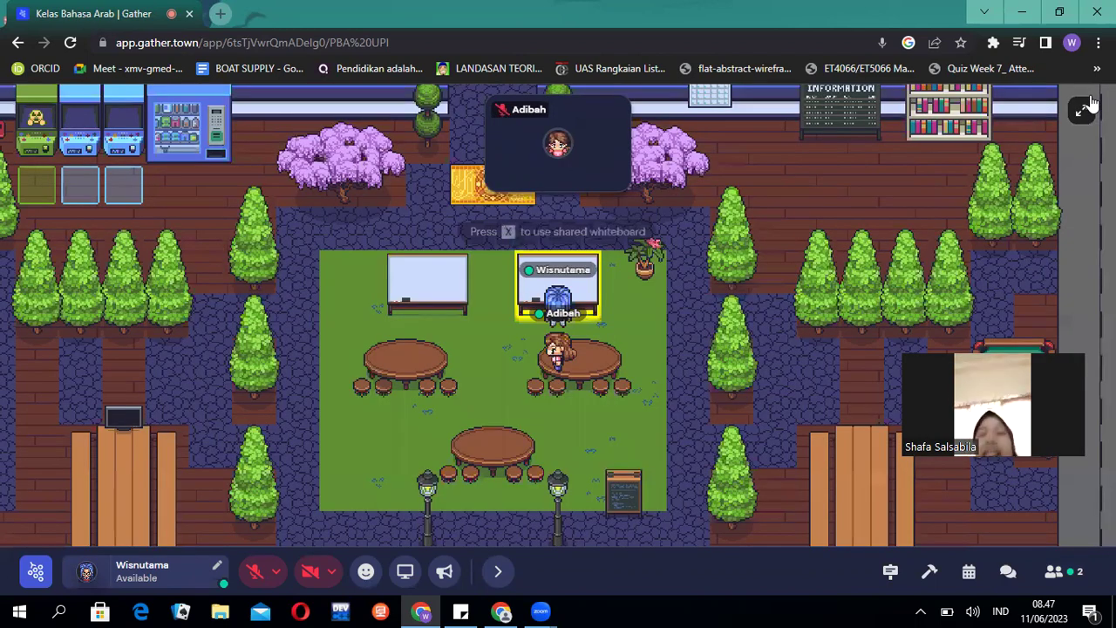
- Walk the avatar west past the other whiteboard and north to the arcade machines beside the vending machine
key(Left)
key(Left)
key(Left)
key(Left)
key(Left)
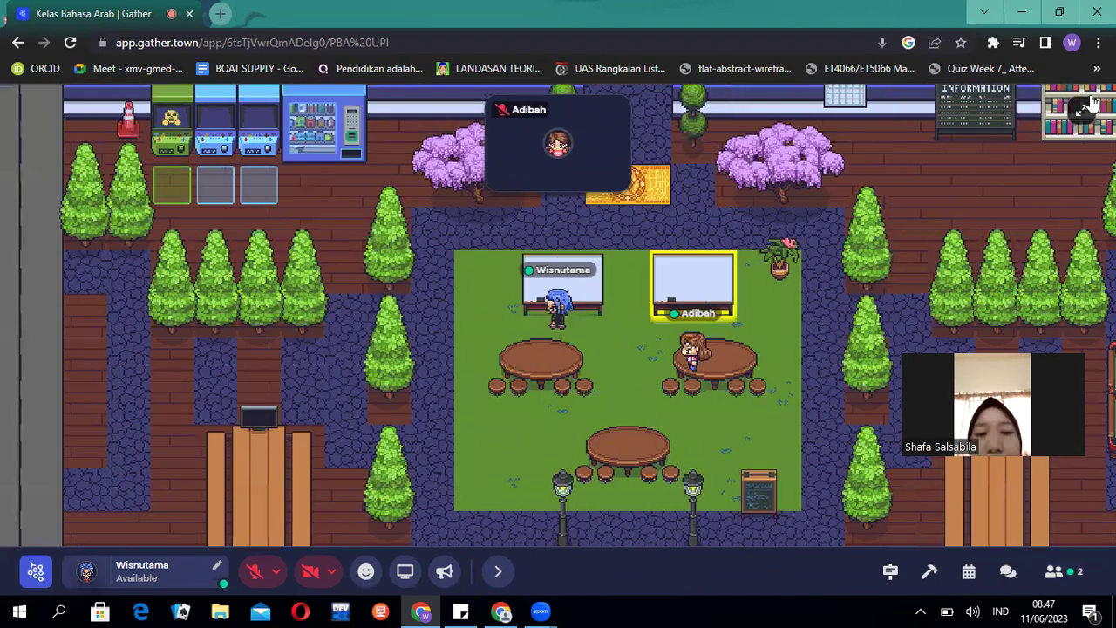
key(Up)
key(Up)
key(Up)
key(Left)
key(Left)
key(Left)
key(Left)
key(Left)
key(Left)
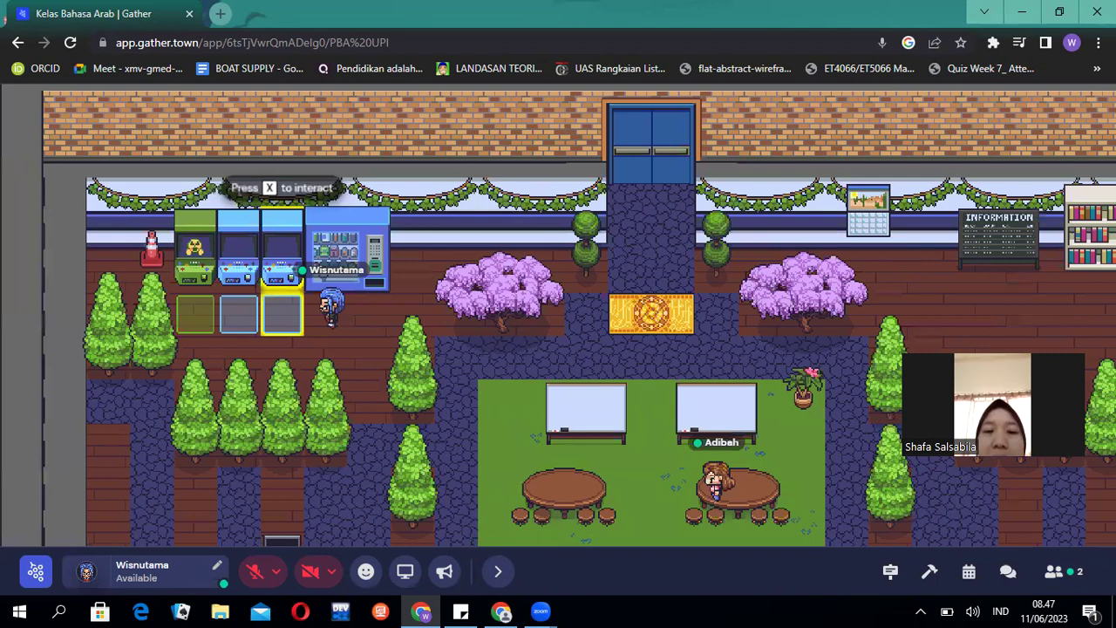
- Bring the avatar to the blue arcade machine next to the vending machine, open its Quizizz page and close it
key(Left)
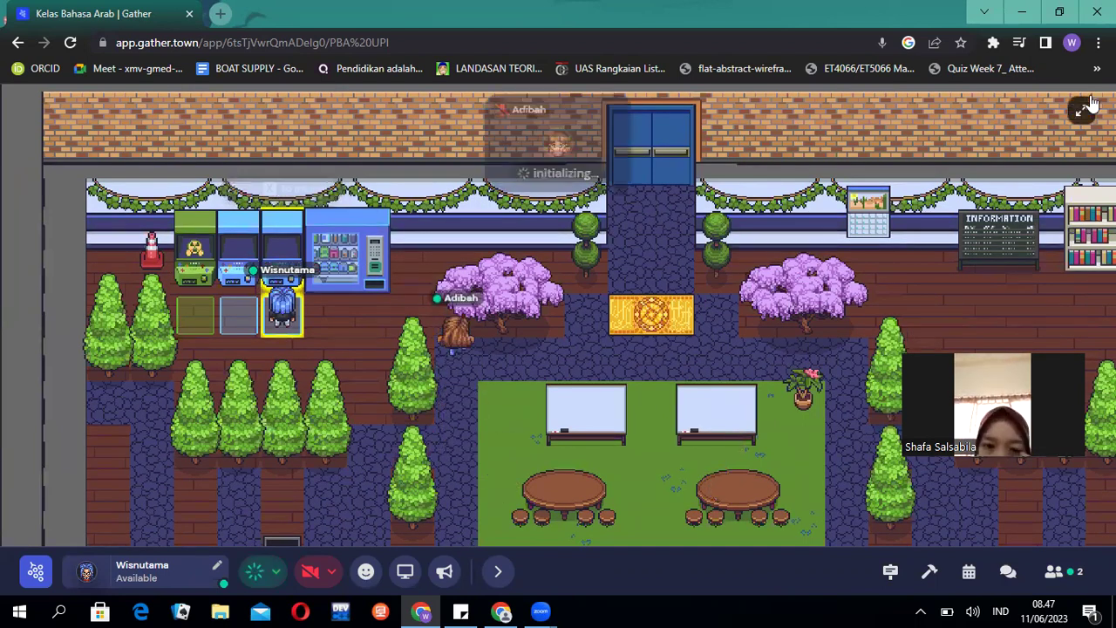
key(x)
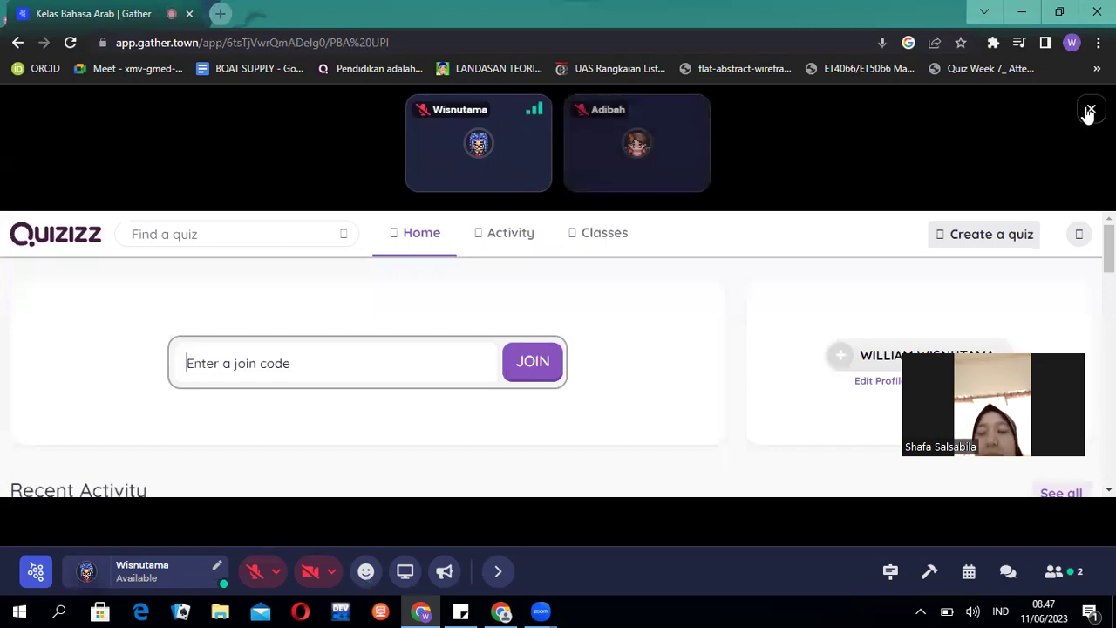
click(1091, 111)
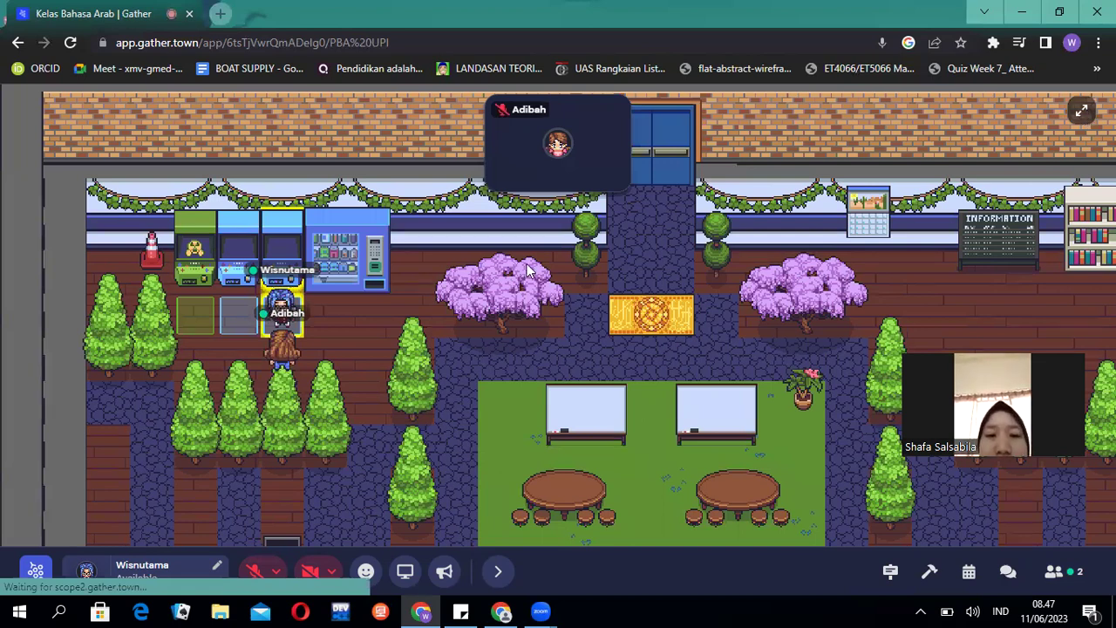
- Move the avatar west to the green arcade machine, open its Surviv.io game and close it
key(Left)
key(Left)
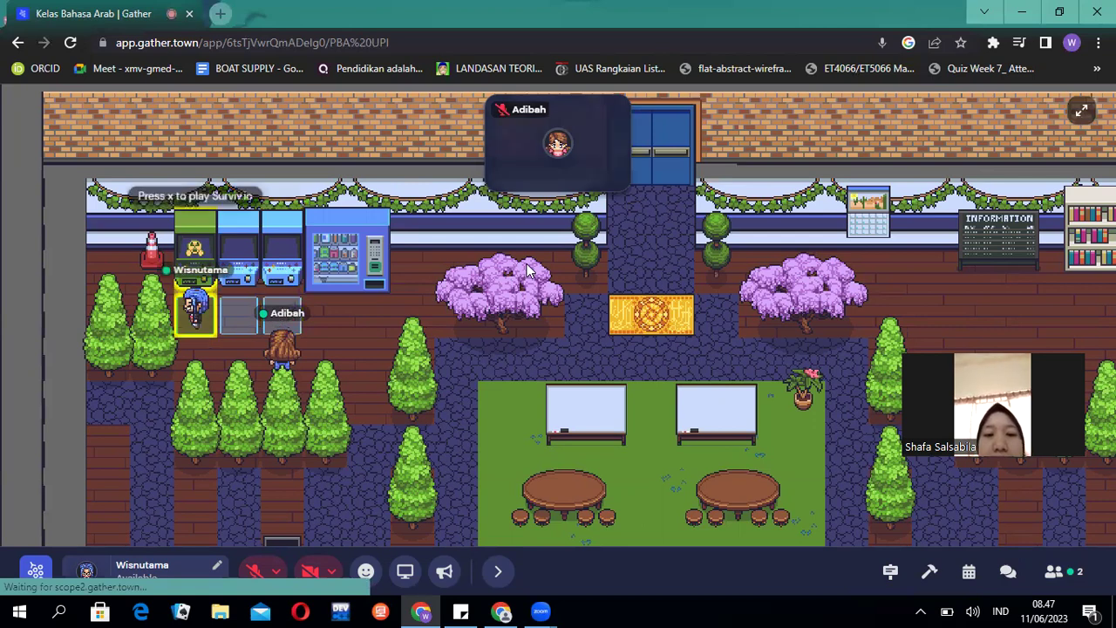
key(x)
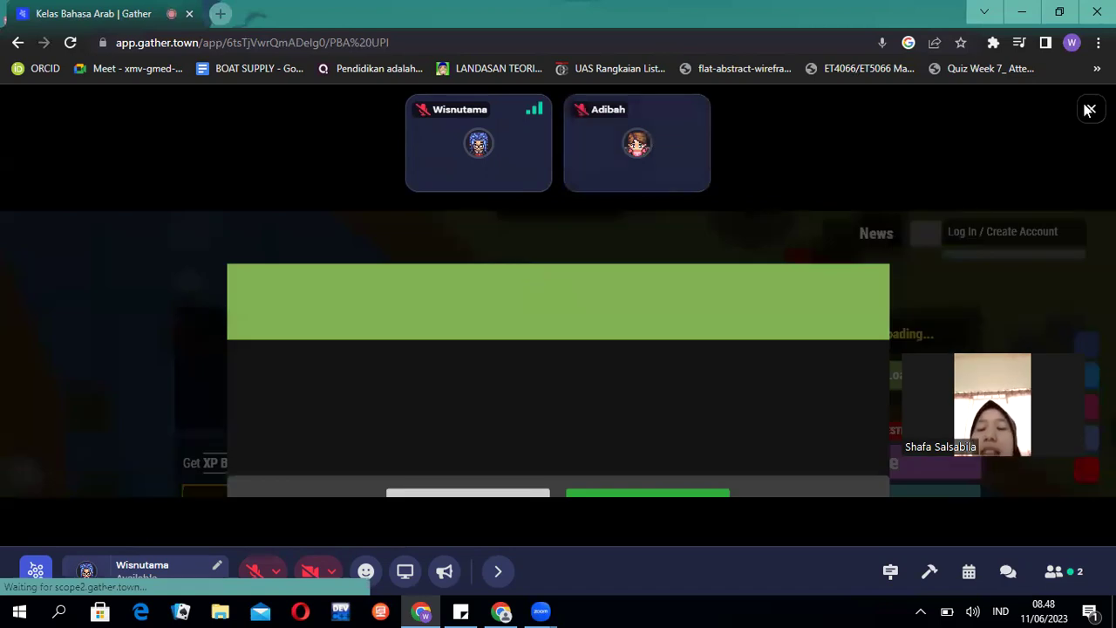
click(1087, 111)
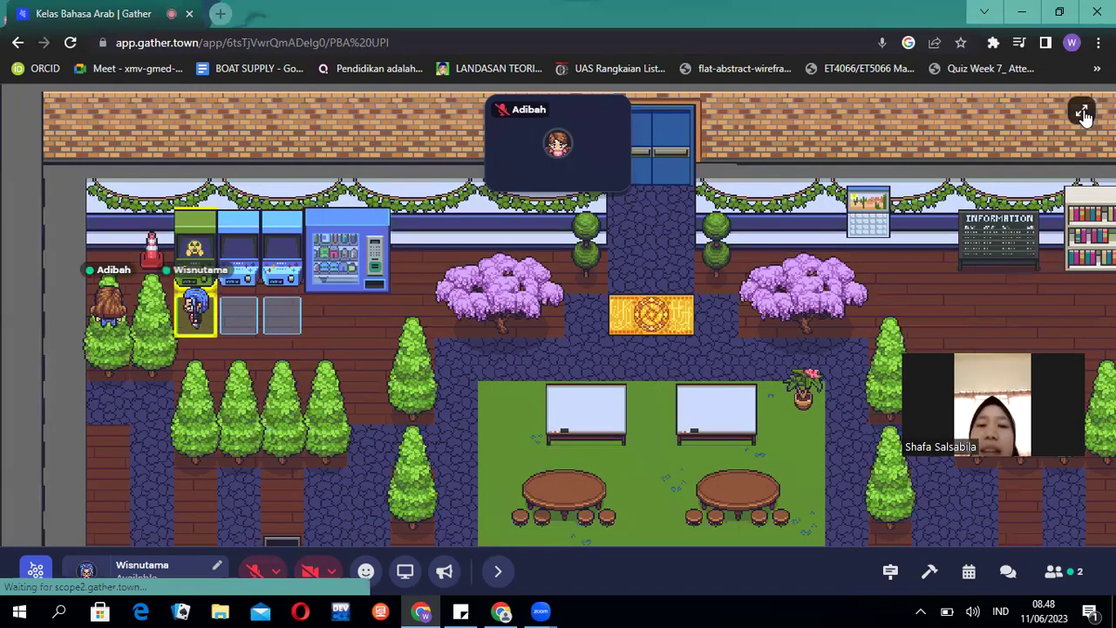
- Move the avatar to the middle arcade machine, open its embedded page and close it
key(Right)
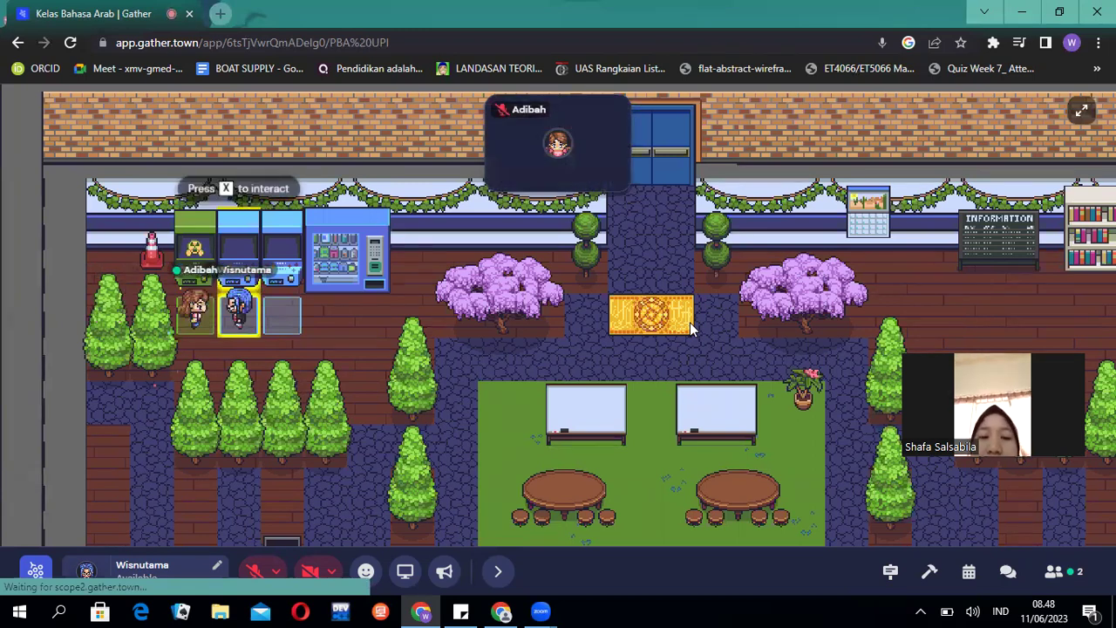
key(x)
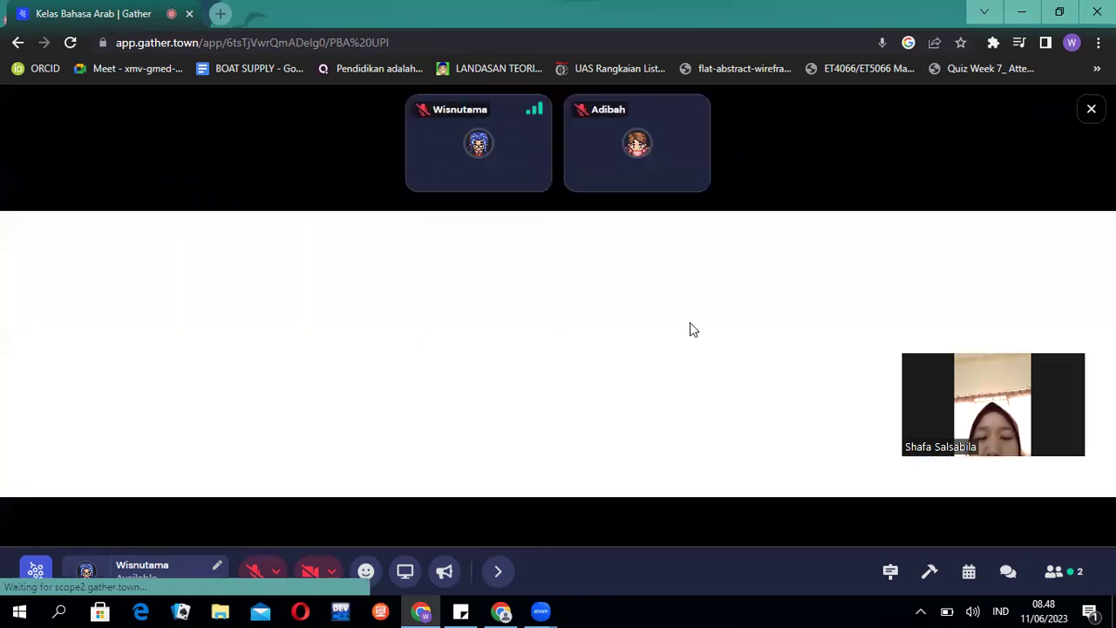
key(Escape)
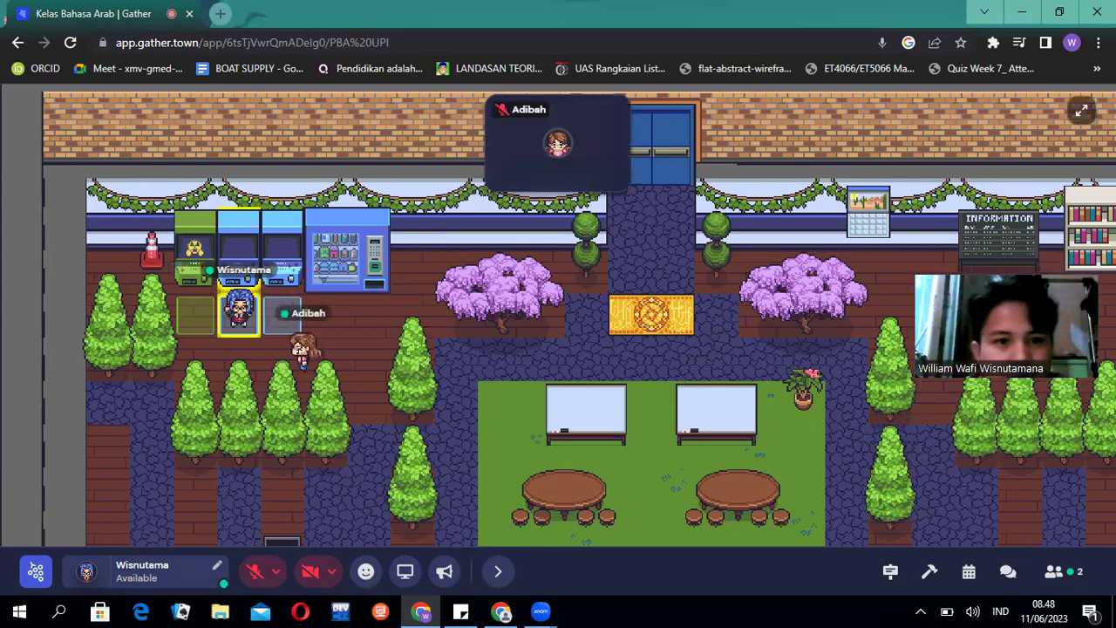
- Walk the avatar down to the southern round table on the lawn, then open the space's build tools and launch Mapmaker
key(Down)
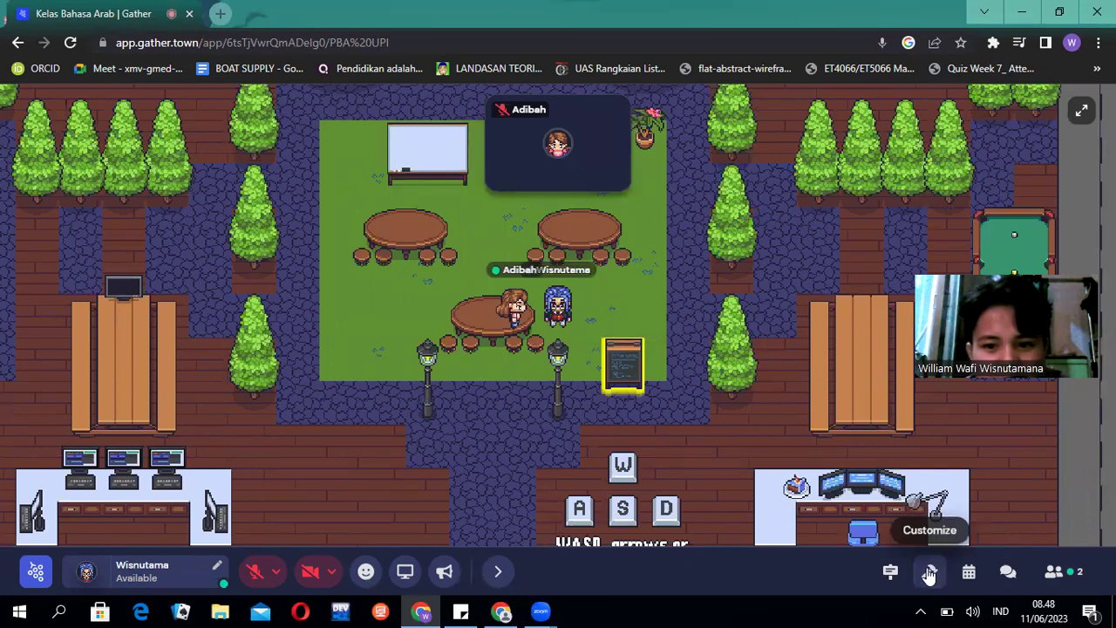
click(931, 573)
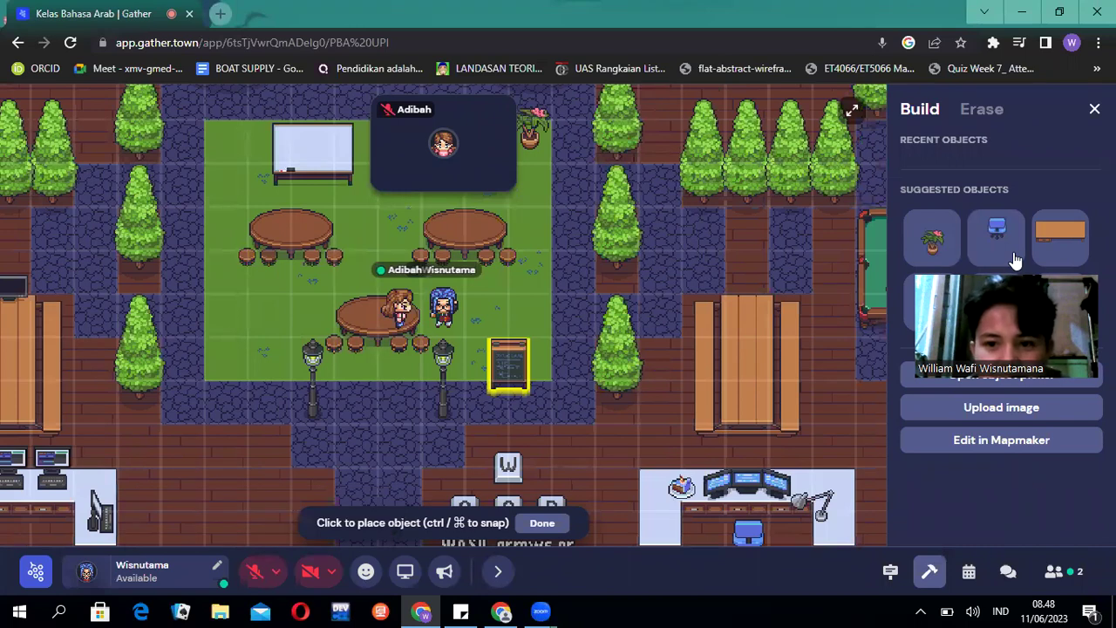
click(1038, 443)
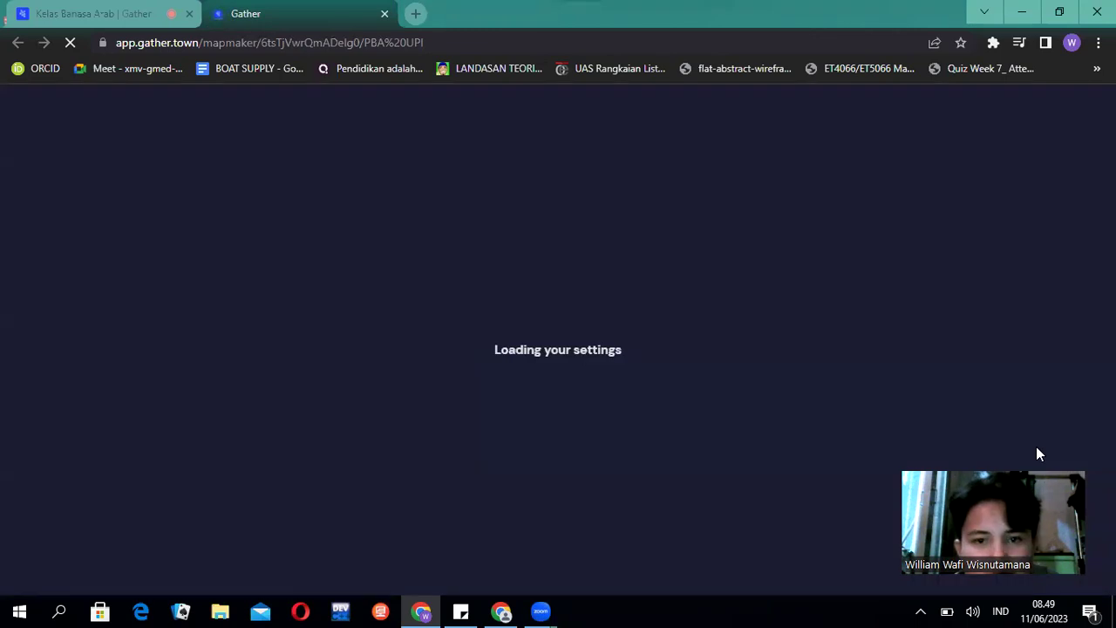
- Switch back to the Kelas Bahasa Arab space, check the Mapmaker page once more and return to the space
click(115, 13)
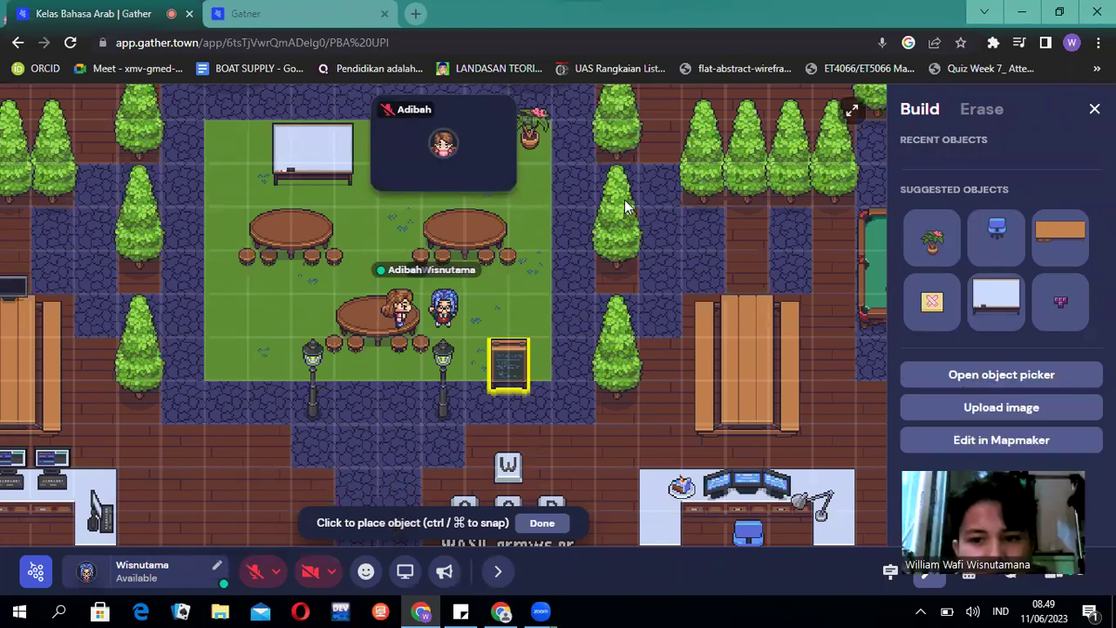
click(272, 9)
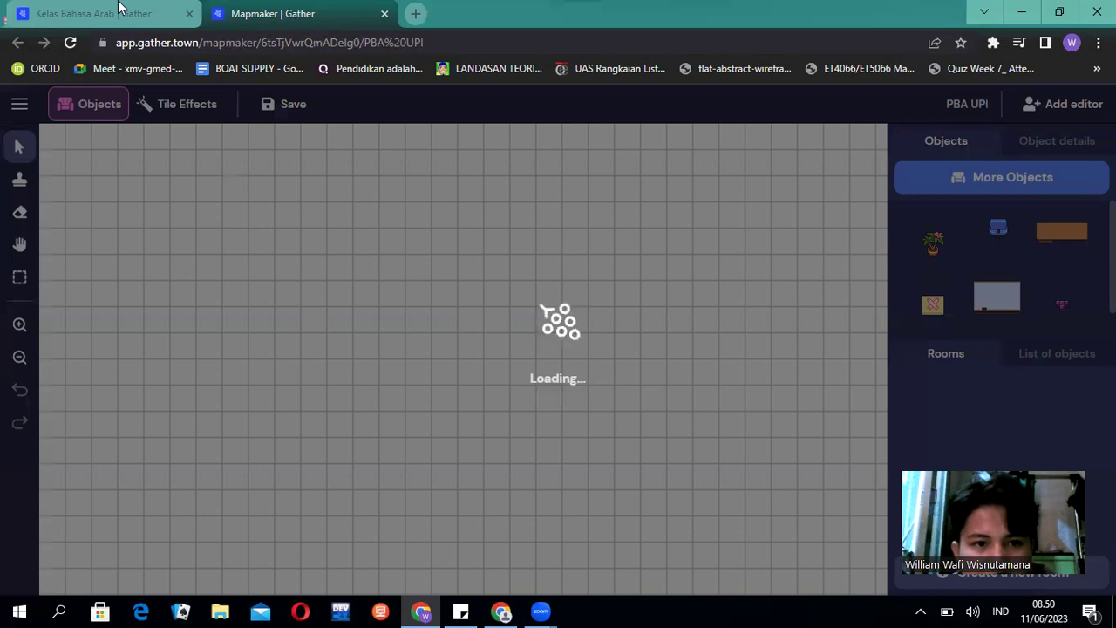
key(ctrl+Tab)
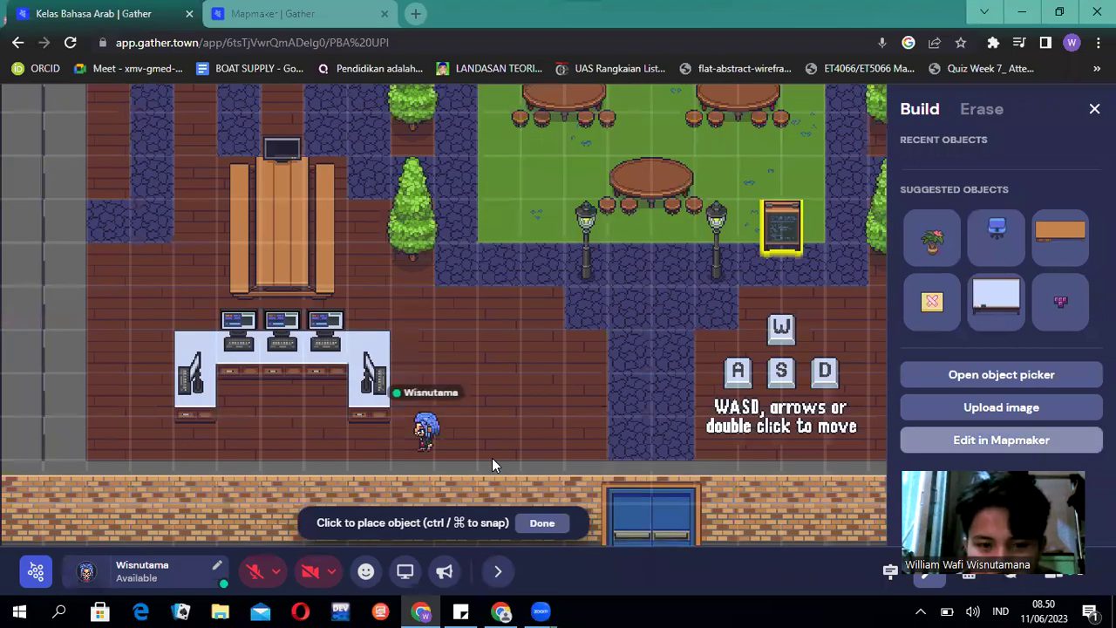
- Walk the avatar to the SPADA UPI computer at the east end of the computer desk and face it
key(Up)
key(Left)
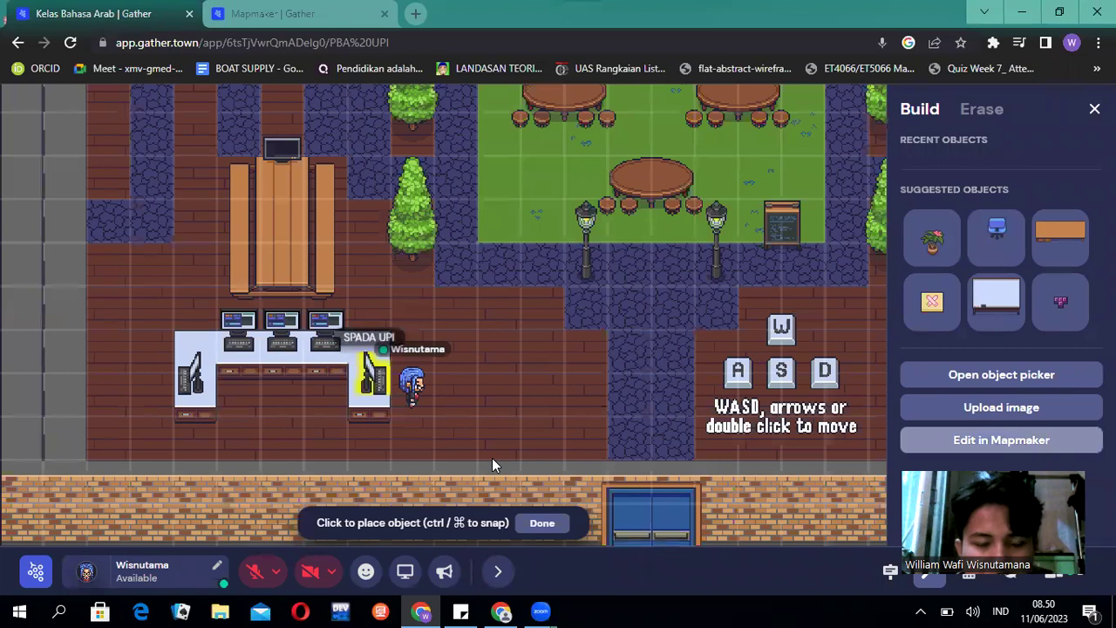
key(Left)
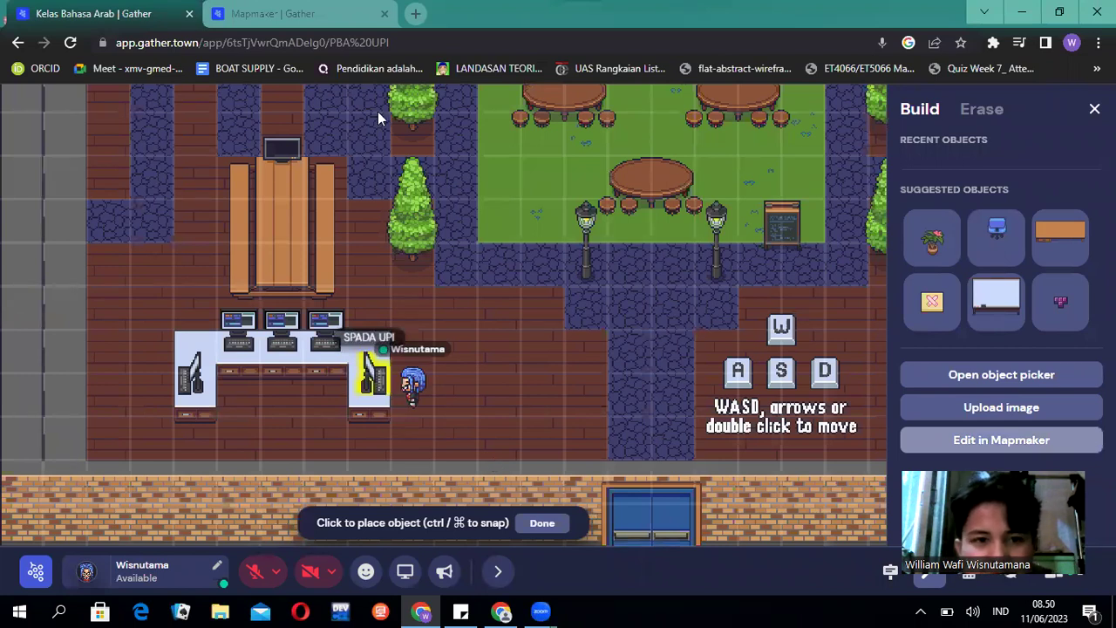
- Switch to Mapmaker and look at its Walls & Floors editing mode and main menu
click(244, 7)
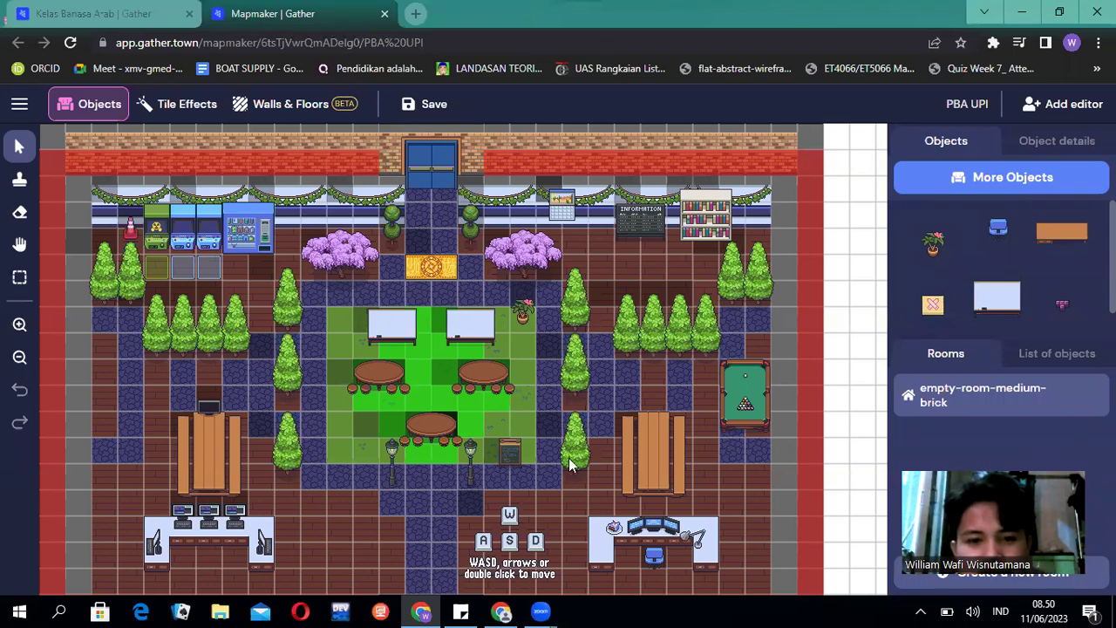
scroll(568, 464, down, 3)
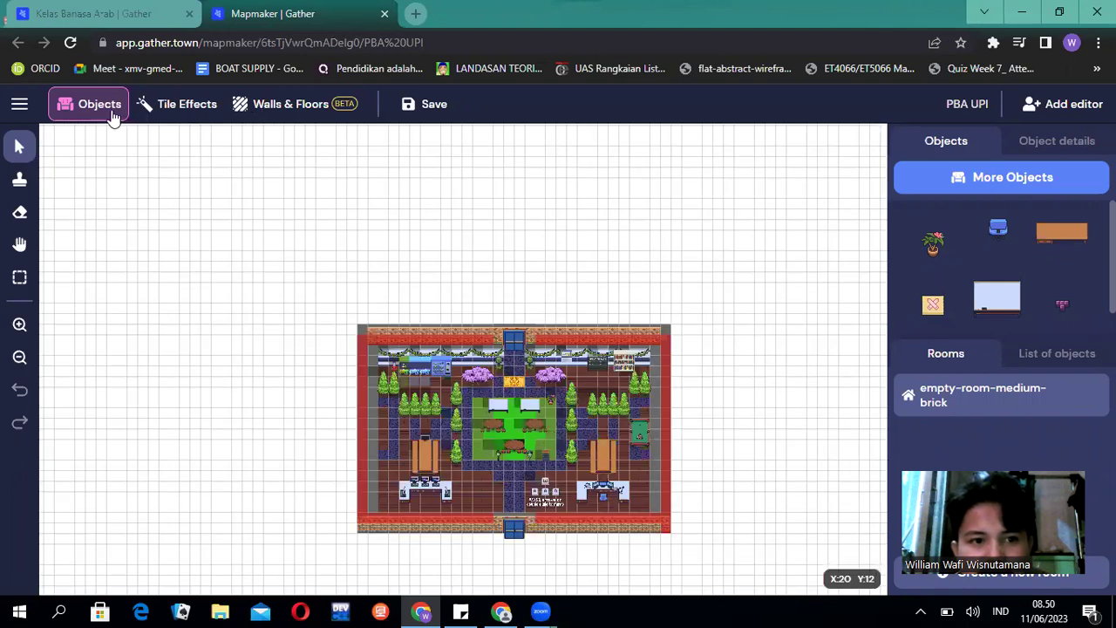
click(19, 105)
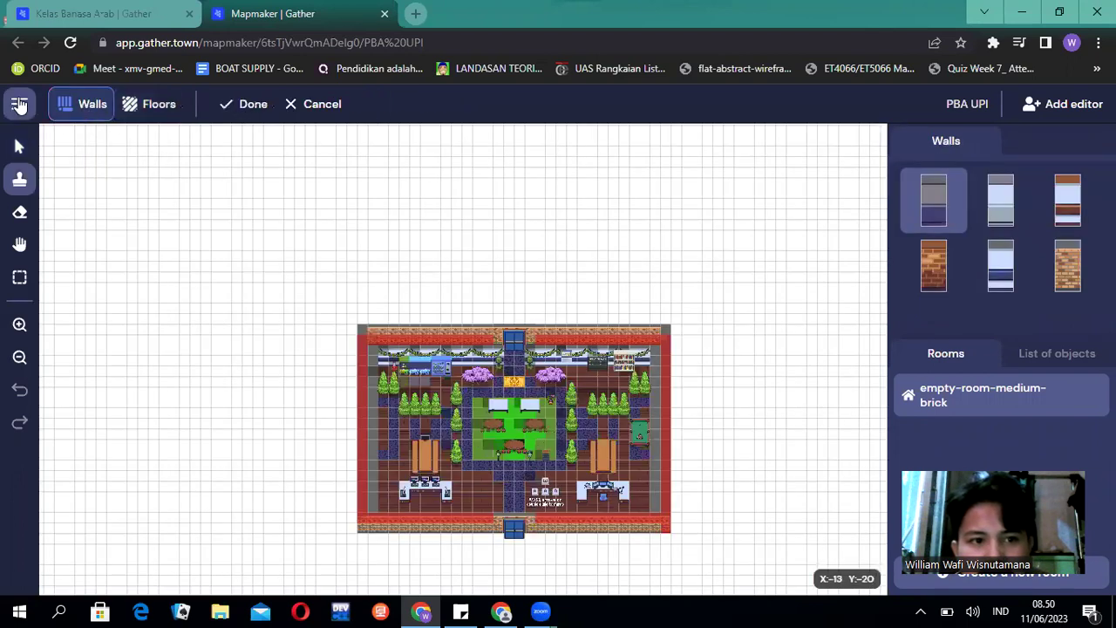
click(231, 106)
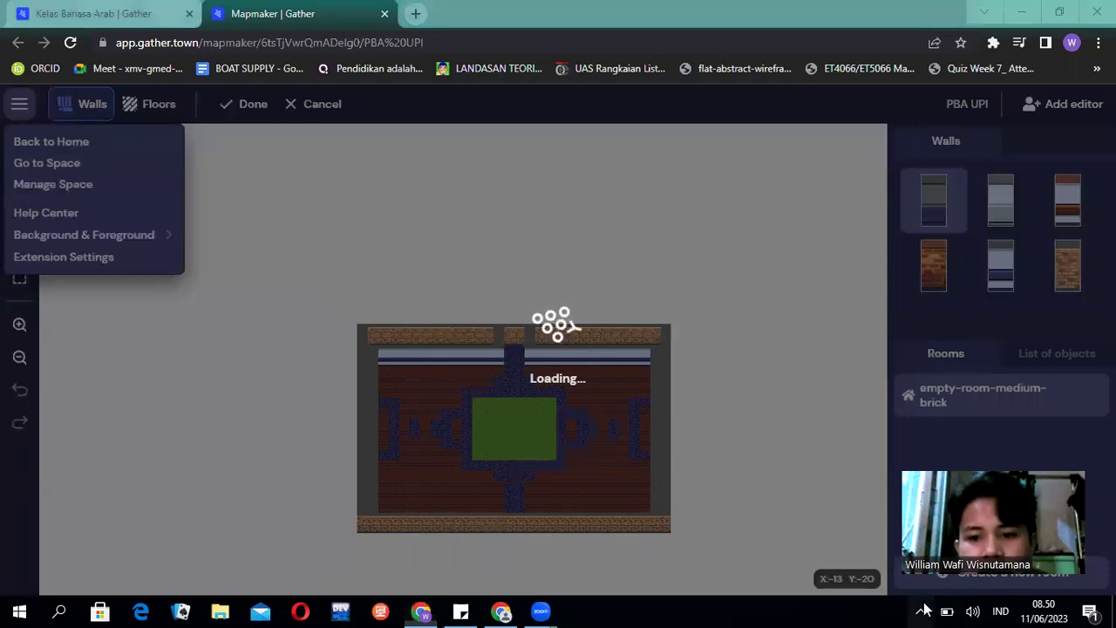
click(273, 334)
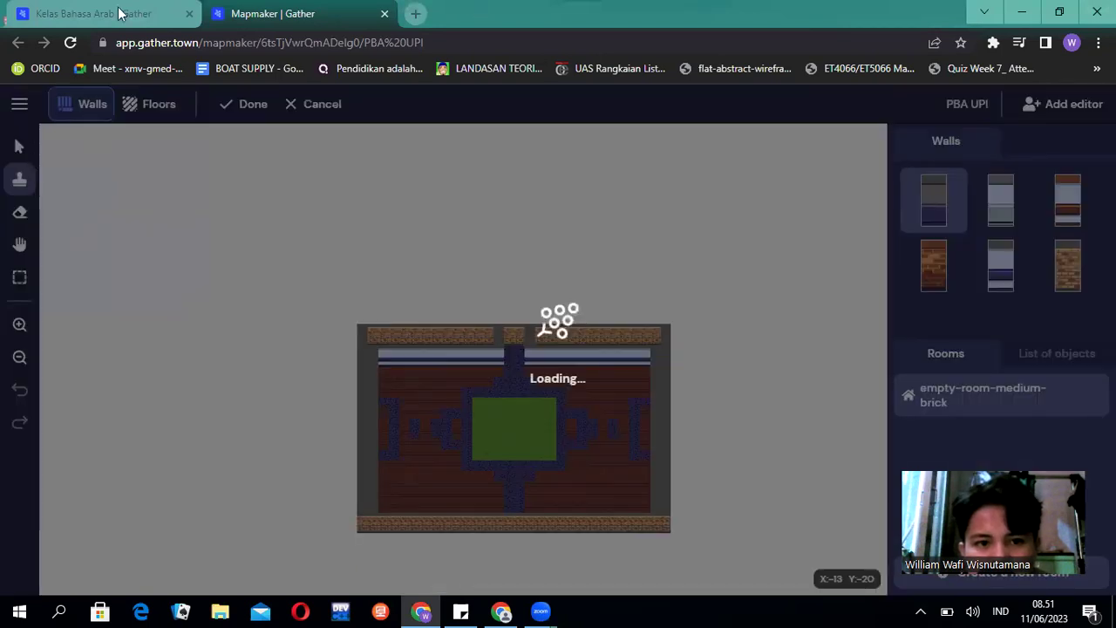
- Reopen the PBA UPI room in a fresh Mapmaker page, replacing the previous Mapmaker page
click(119, 14)
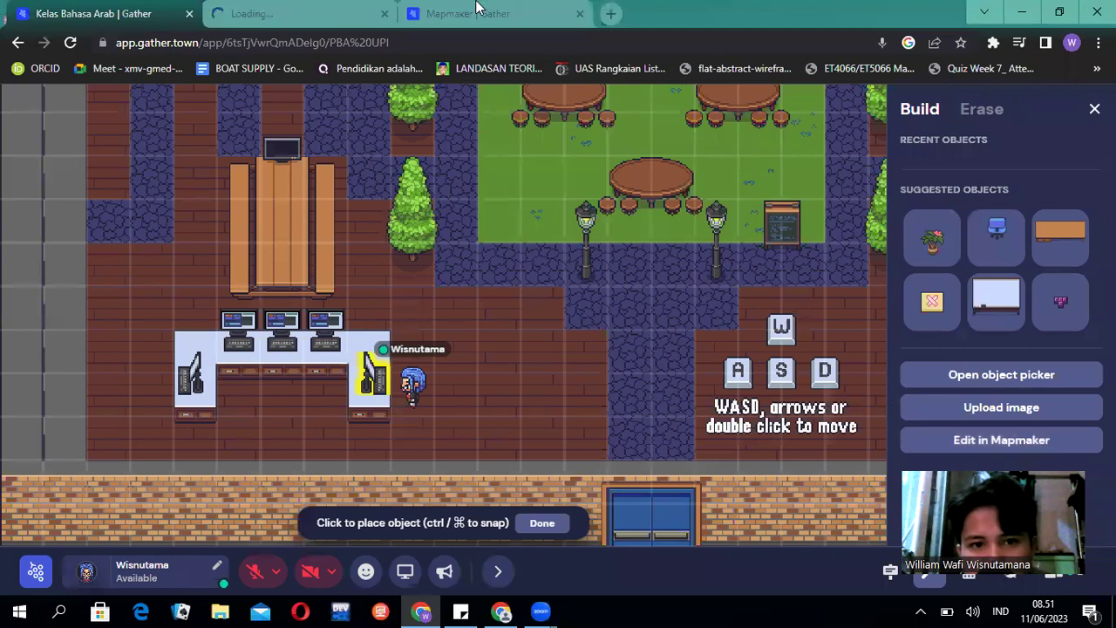
click(477, 7)
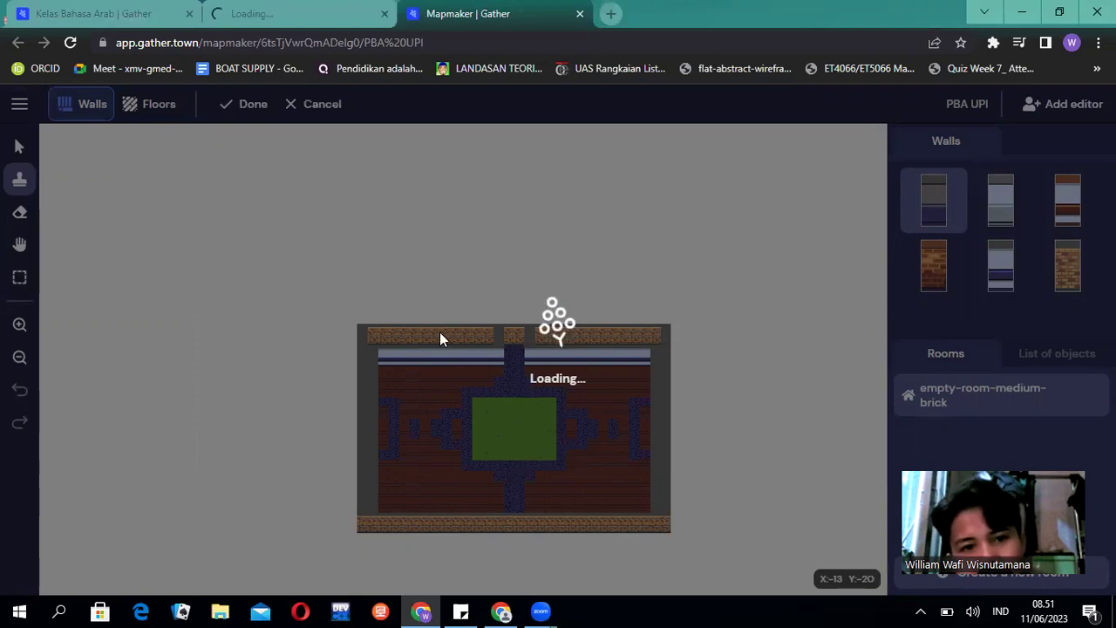
click(292, 7)
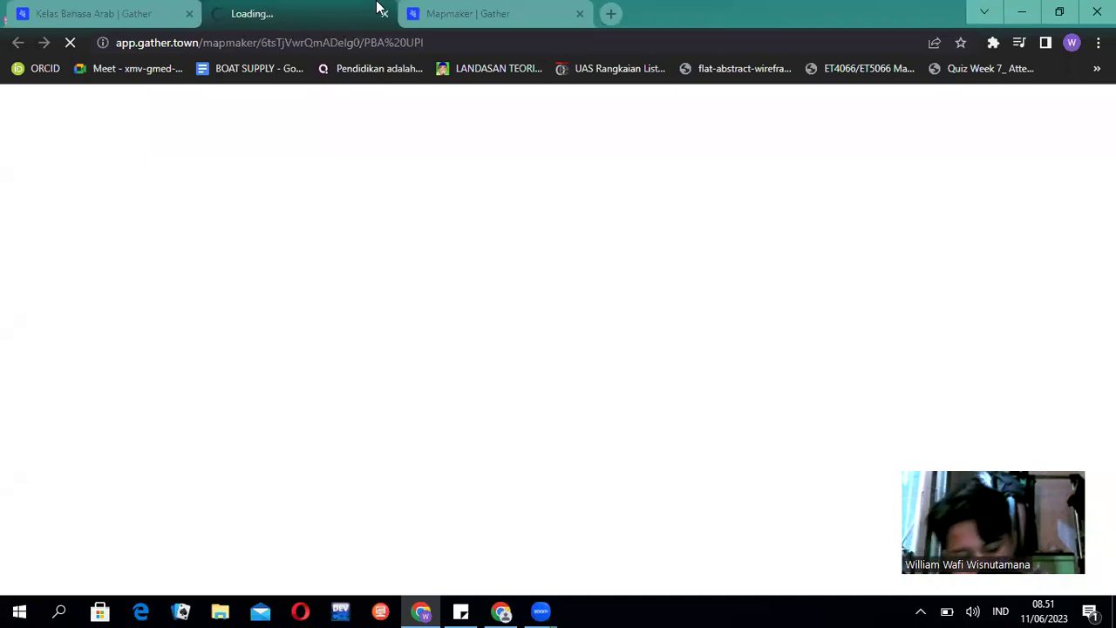
click(452, 7)
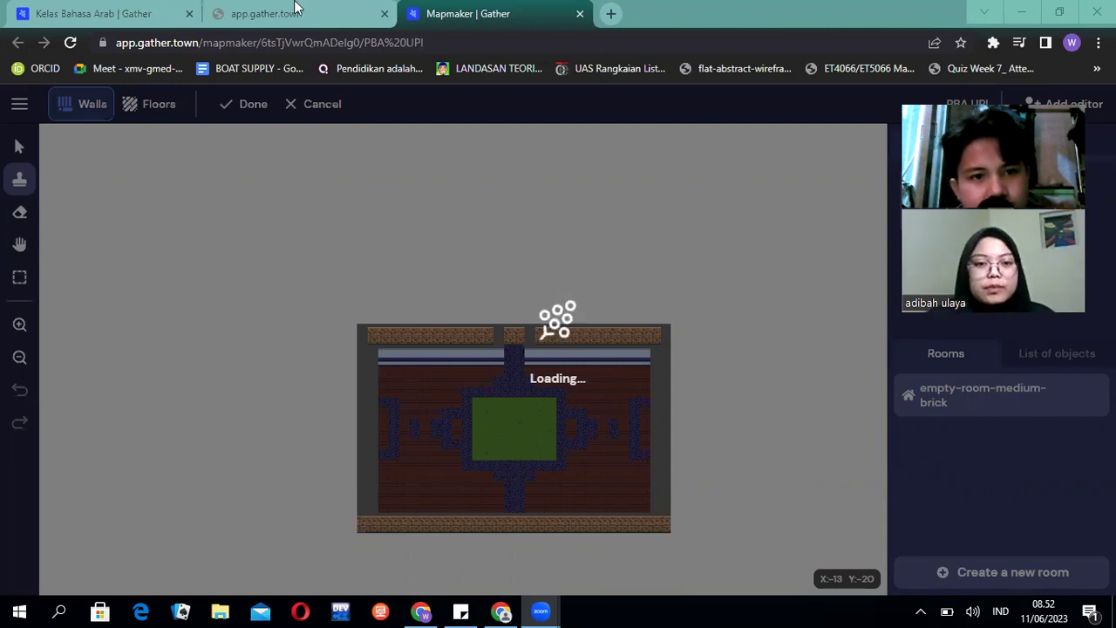
click(111, 11)
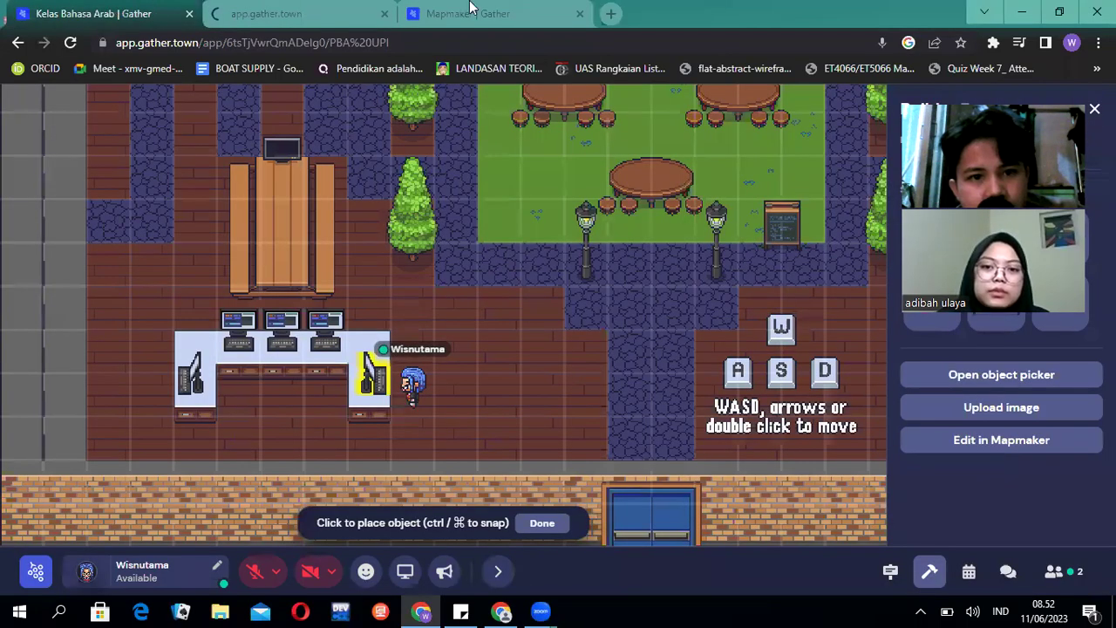
click(478, 13)
click(277, 9)
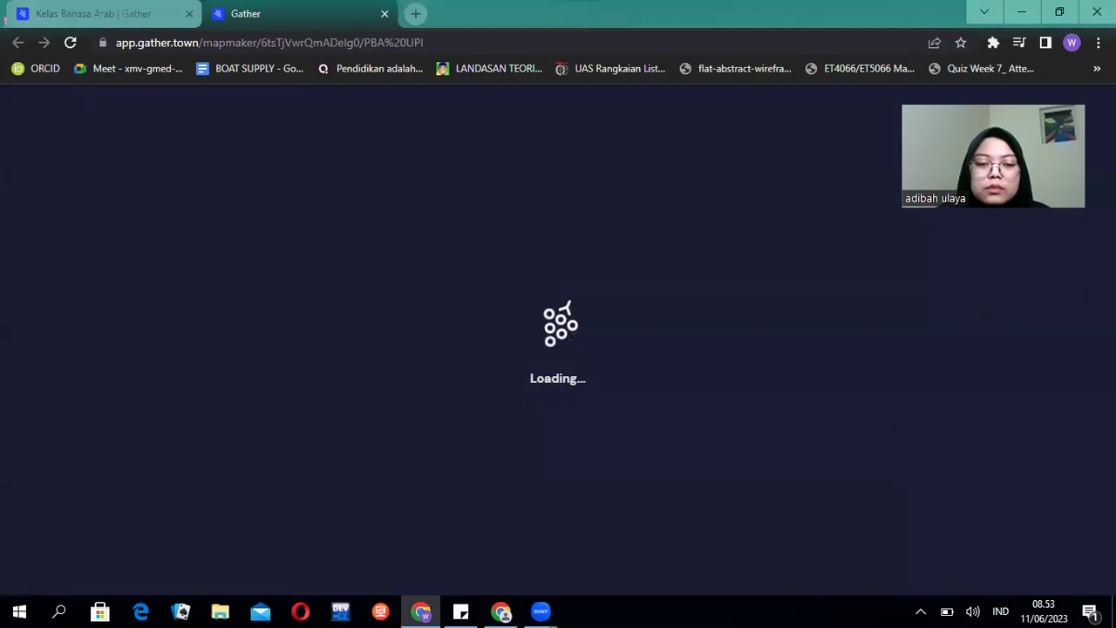
click(922, 609)
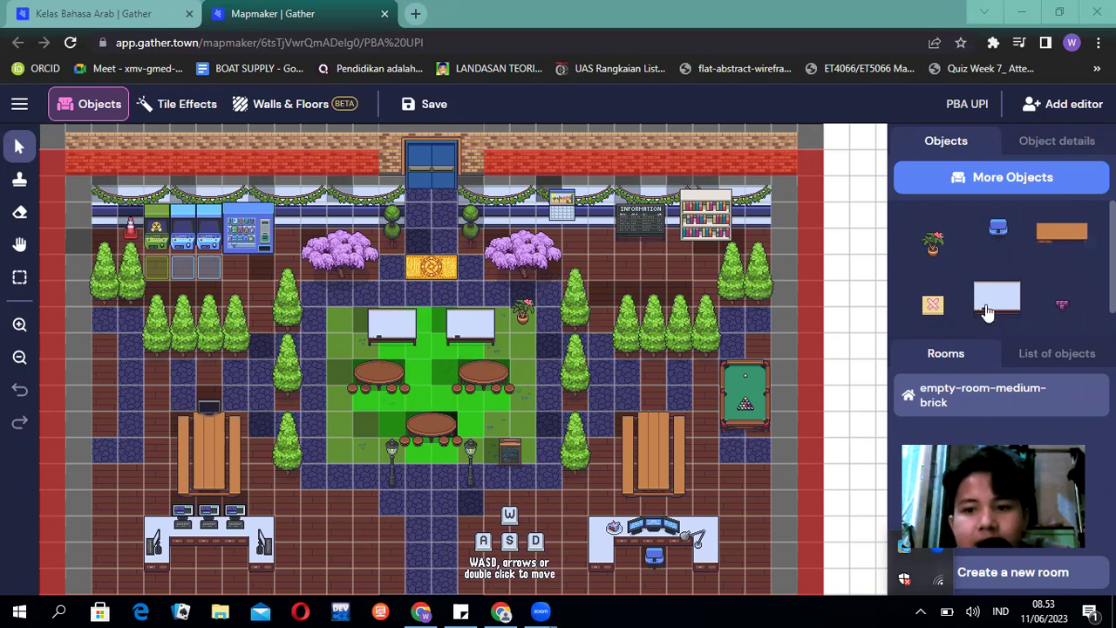
- Open the full object catalogue and browse all objects, then the Furniture, Lighting and Decorations categories
click(983, 187)
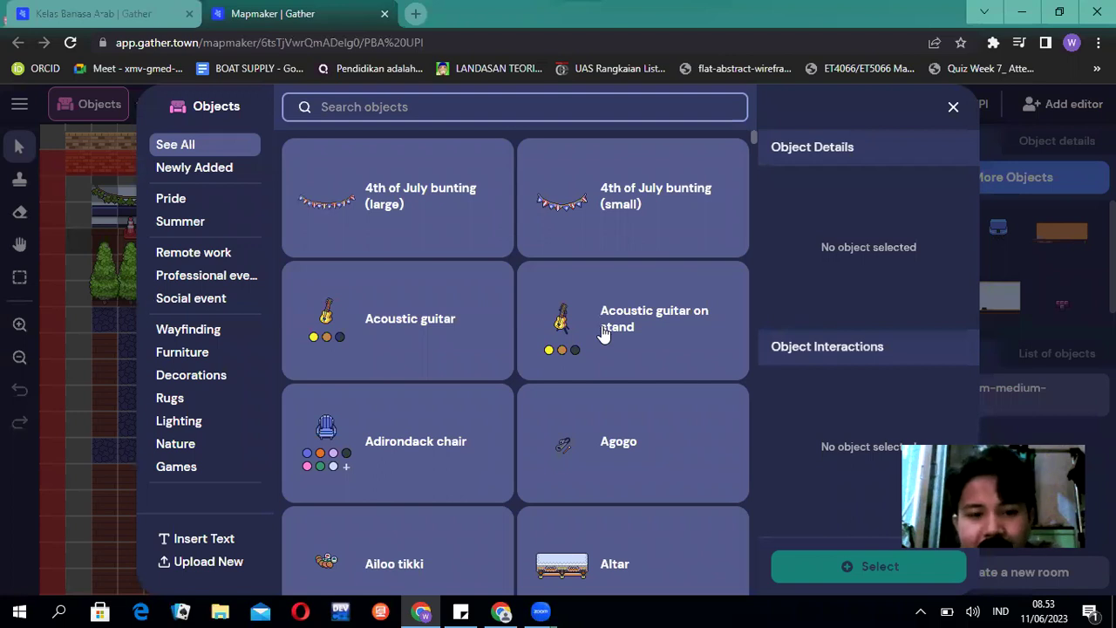
scroll(602, 336, down, 1)
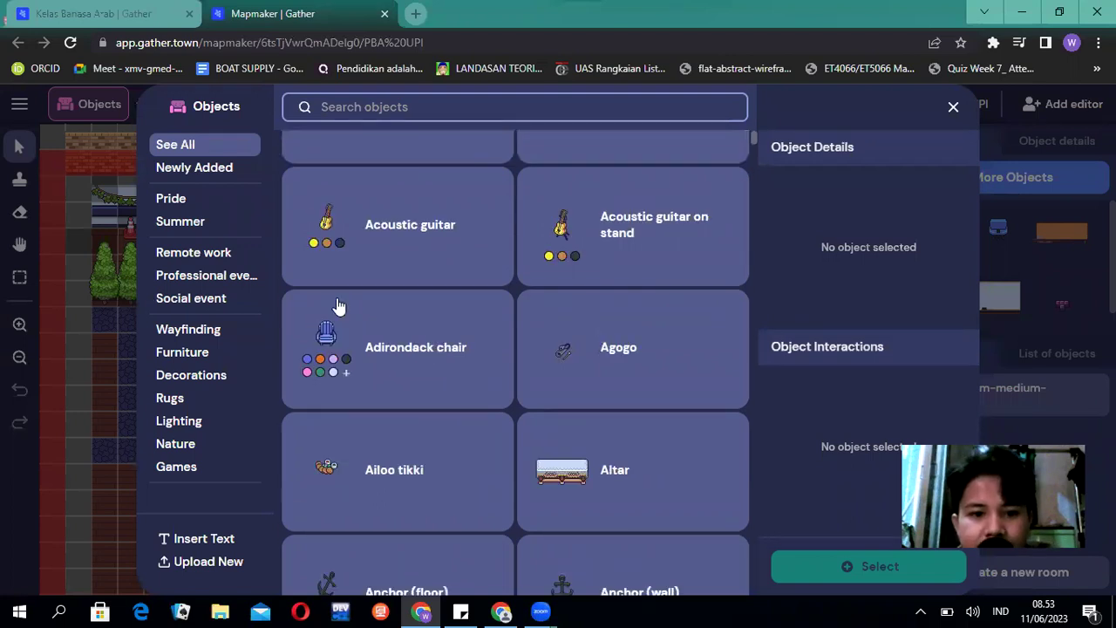
scroll(336, 306, down, 3)
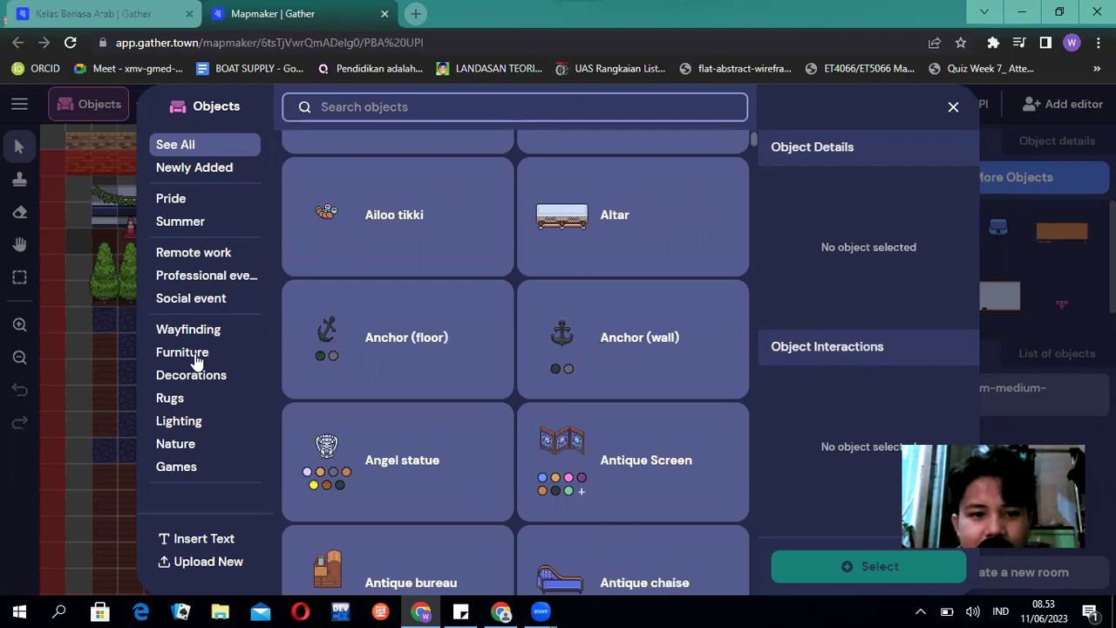
click(197, 361)
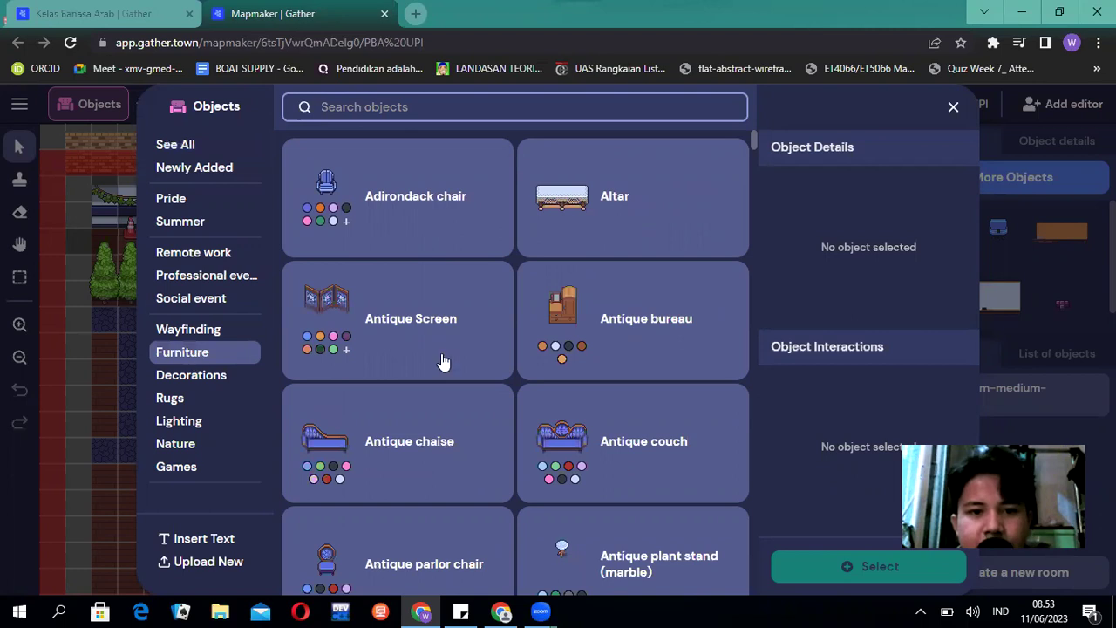
scroll(443, 362, down, 1)
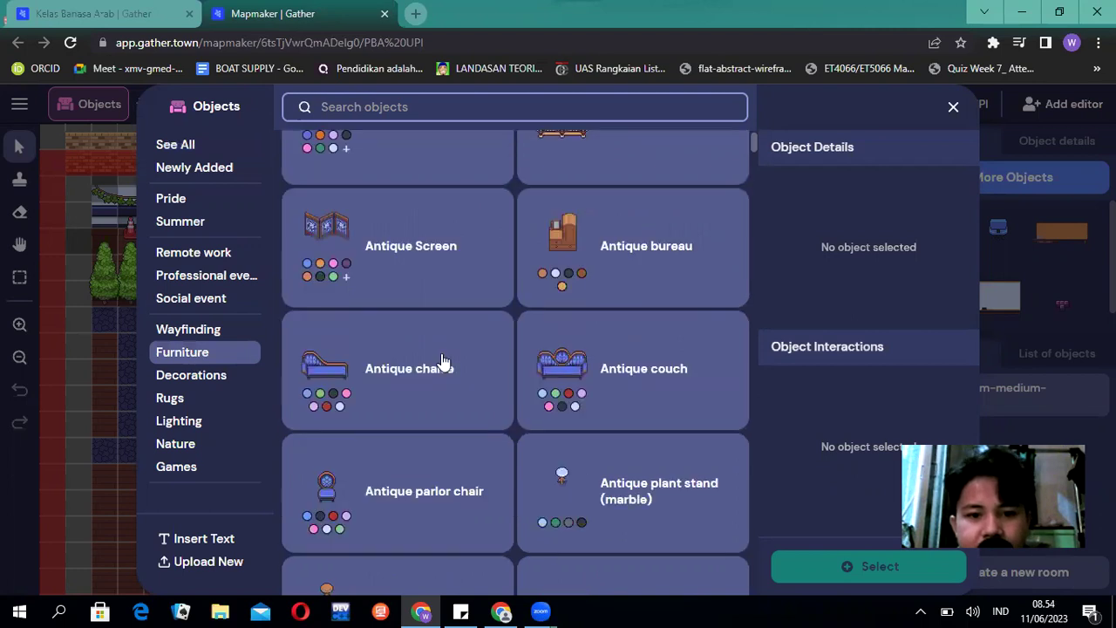
scroll(443, 362, down, 3)
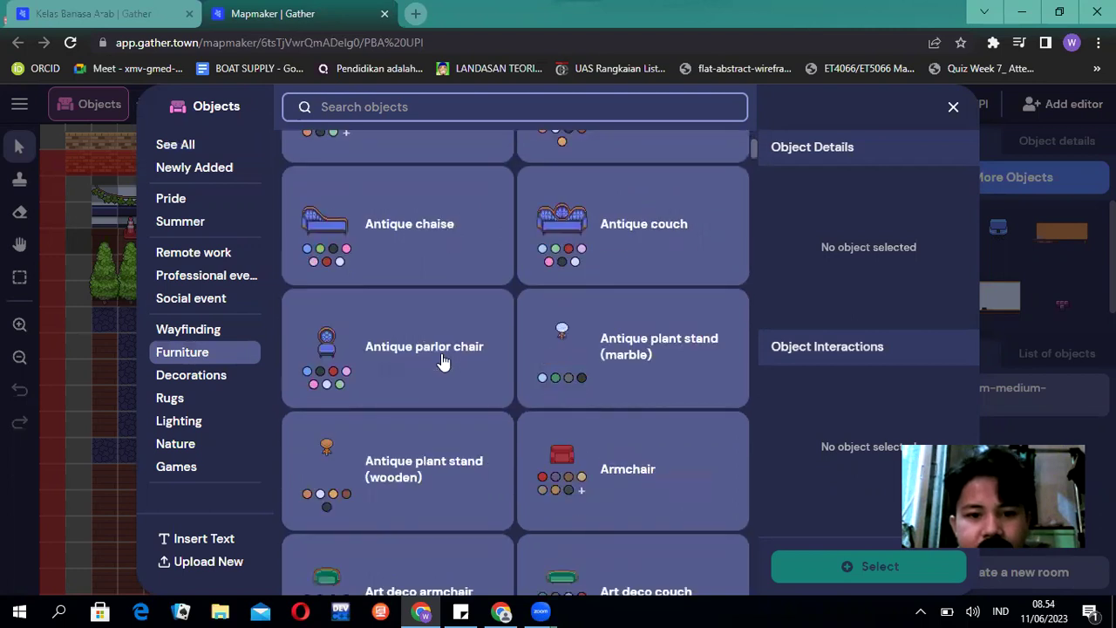
click(208, 422)
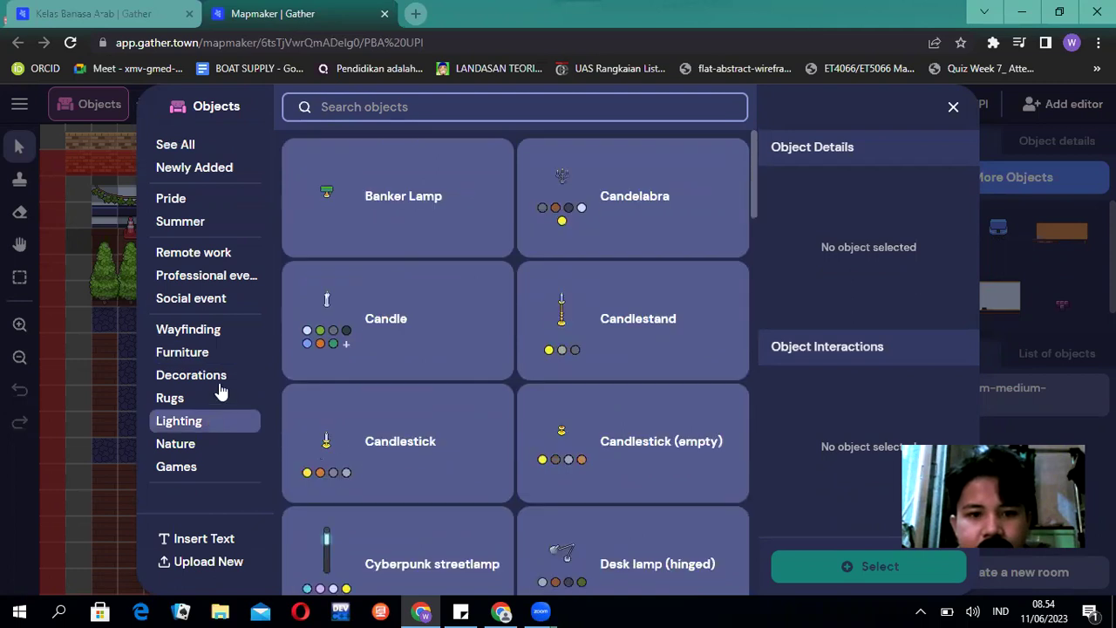
click(209, 376)
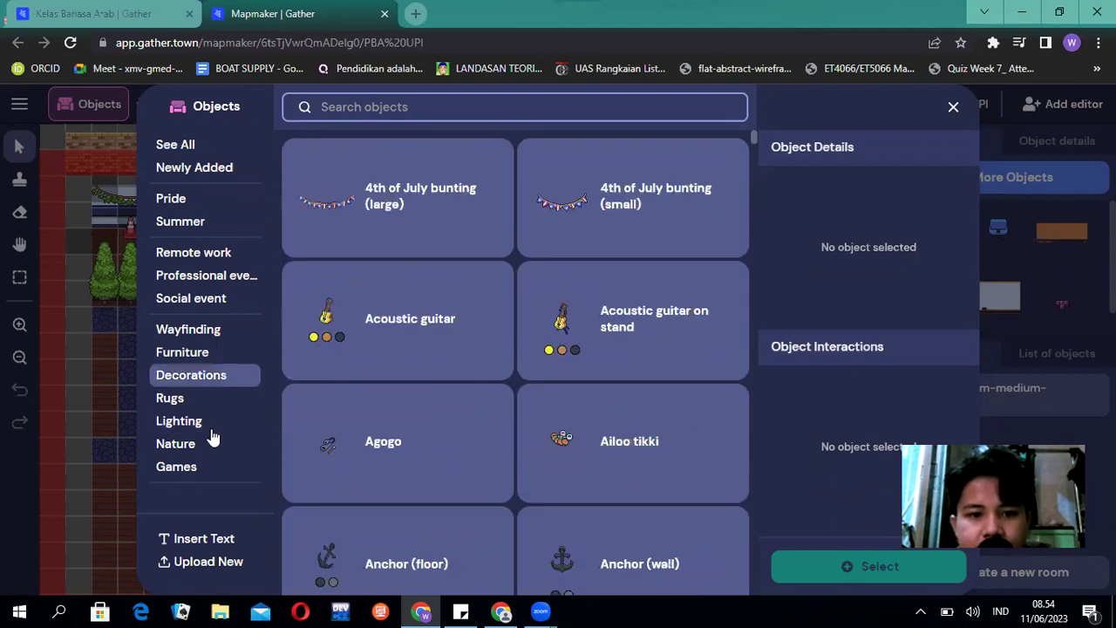
- Choose the Arcade cabinet from the Games objects in red and give it the Embedded website interaction
click(181, 471)
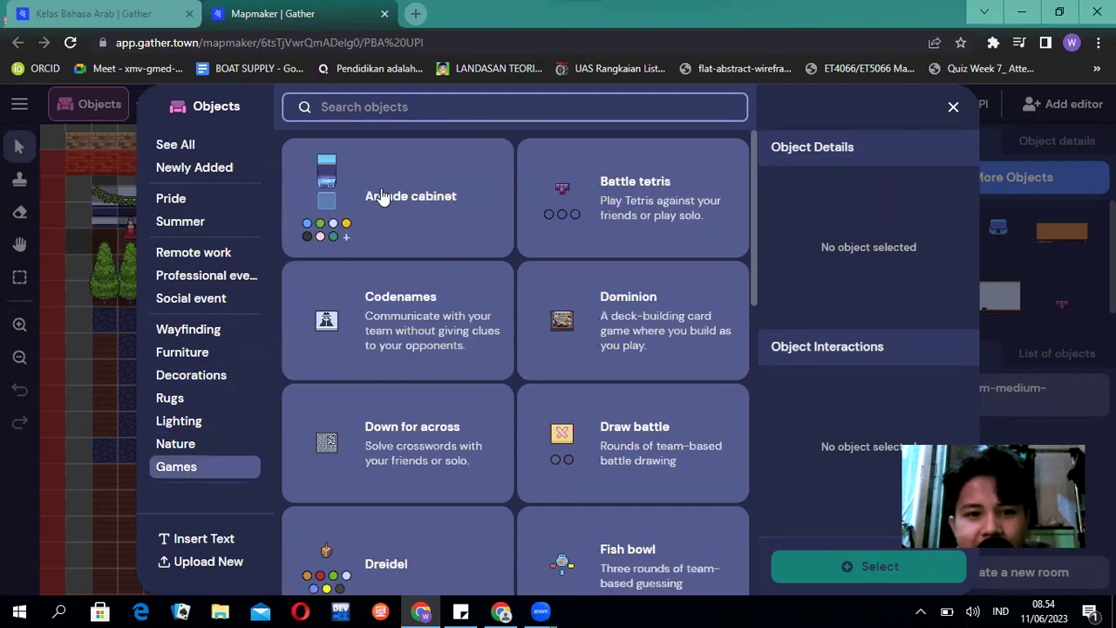
click(352, 213)
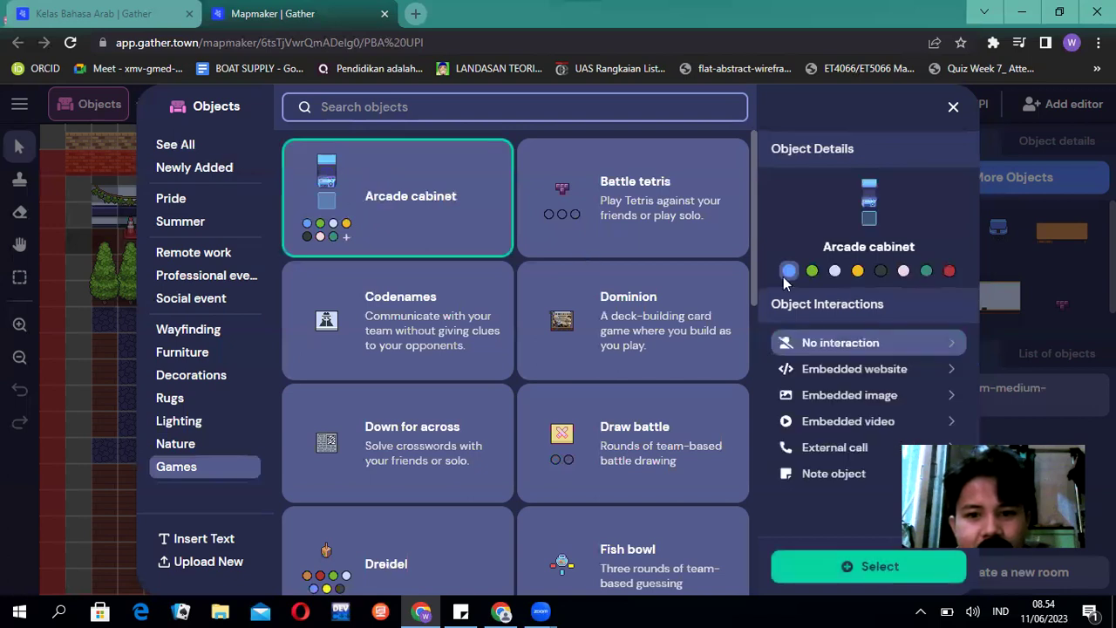
click(950, 273)
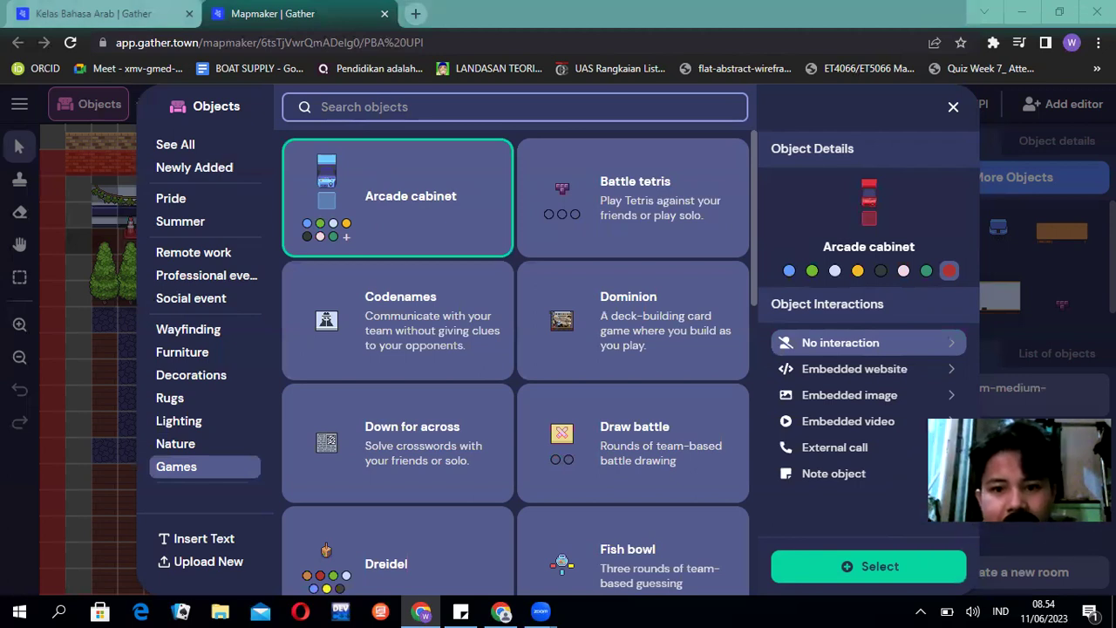
click(918, 370)
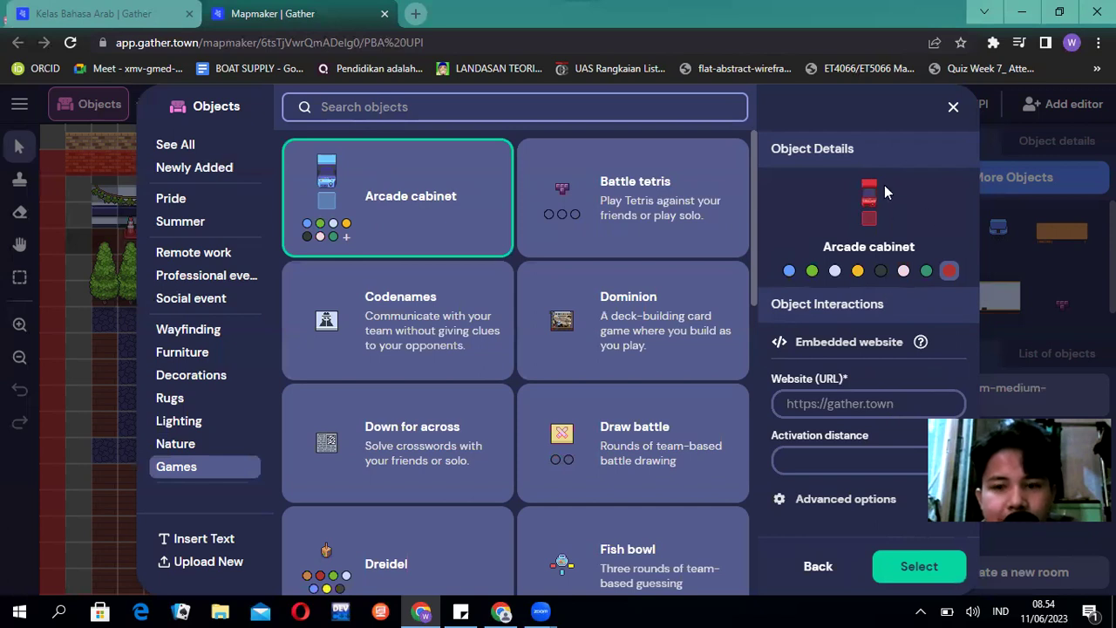
click(881, 404)
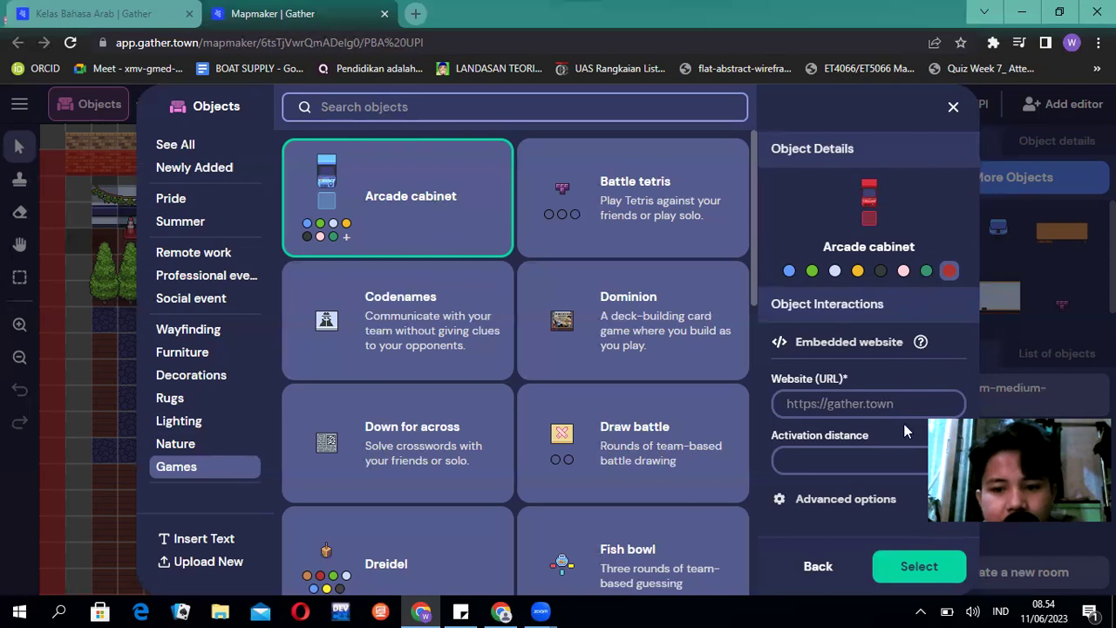
- Set the arcade cabinet's prompt message to "UJIAN AKHIR" in the advanced options and confirm the object for placement
scroll(903, 423, down, 3)
click(899, 335)
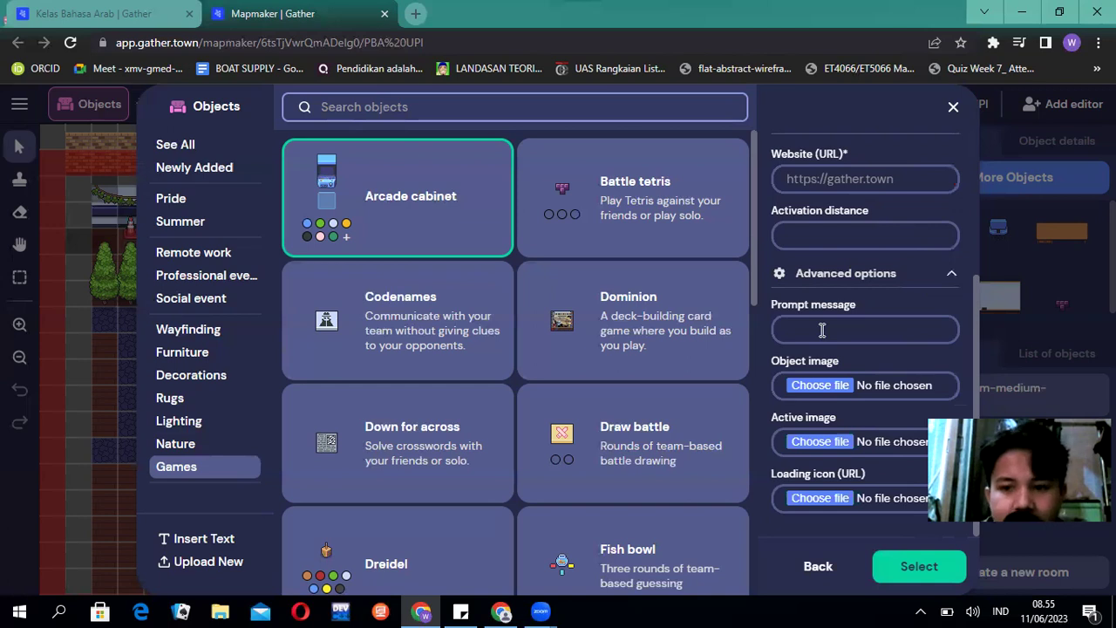
text(UJIAN AKHIR)
click(915, 573)
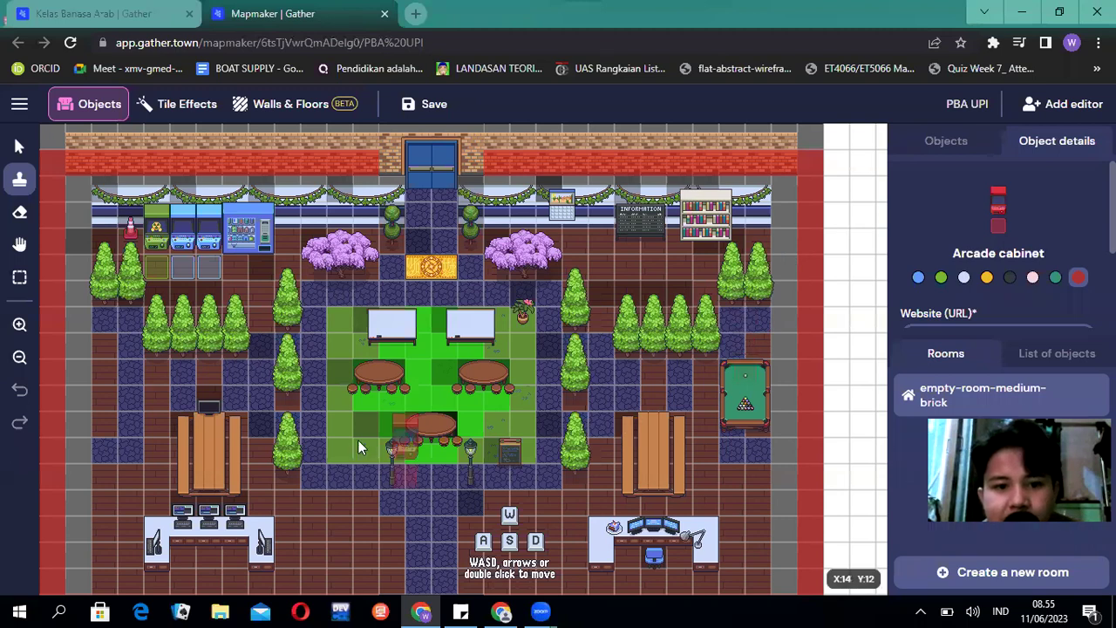
- Place the red arcade cabinet between the two whiteboards on the central lawn
scroll(357, 440, up, 3)
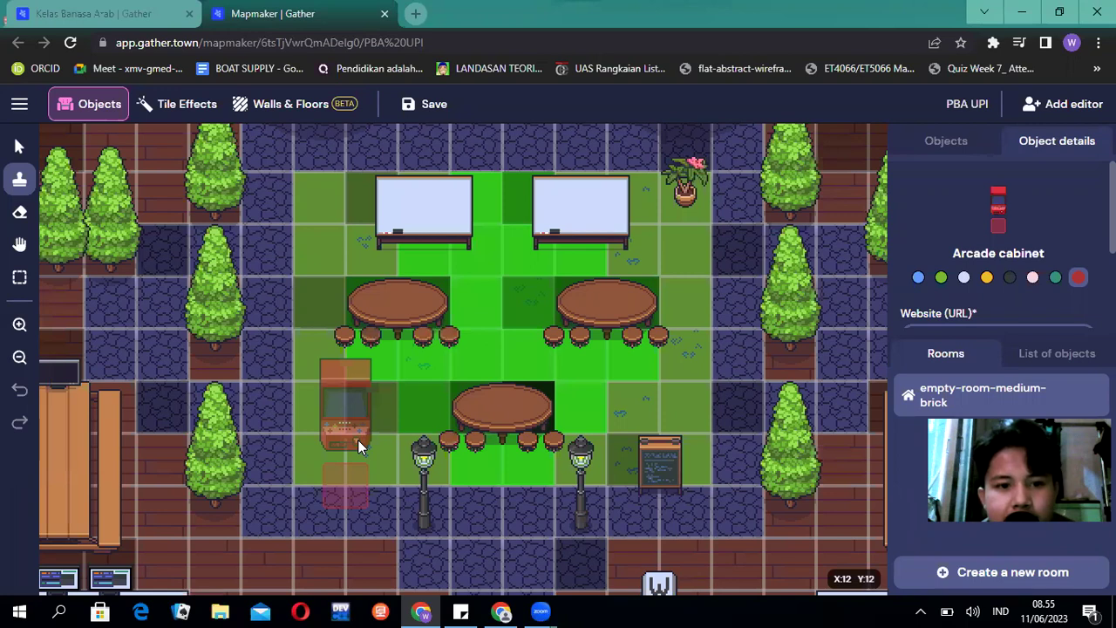
scroll(357, 439, down, 5)
scroll(164, 365, up, 4)
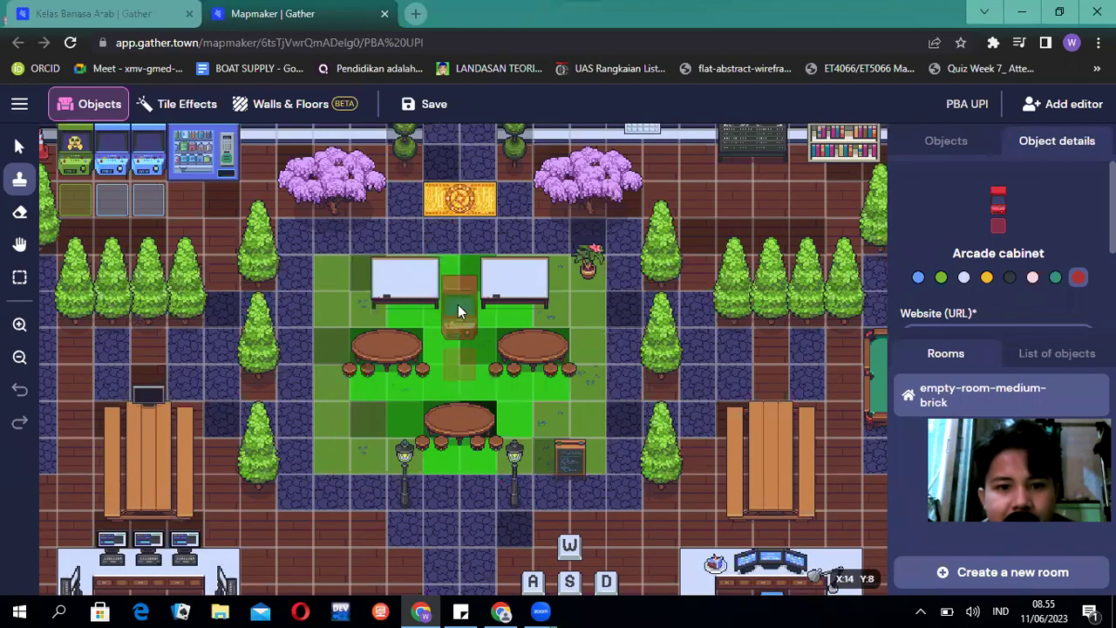
click(458, 304)
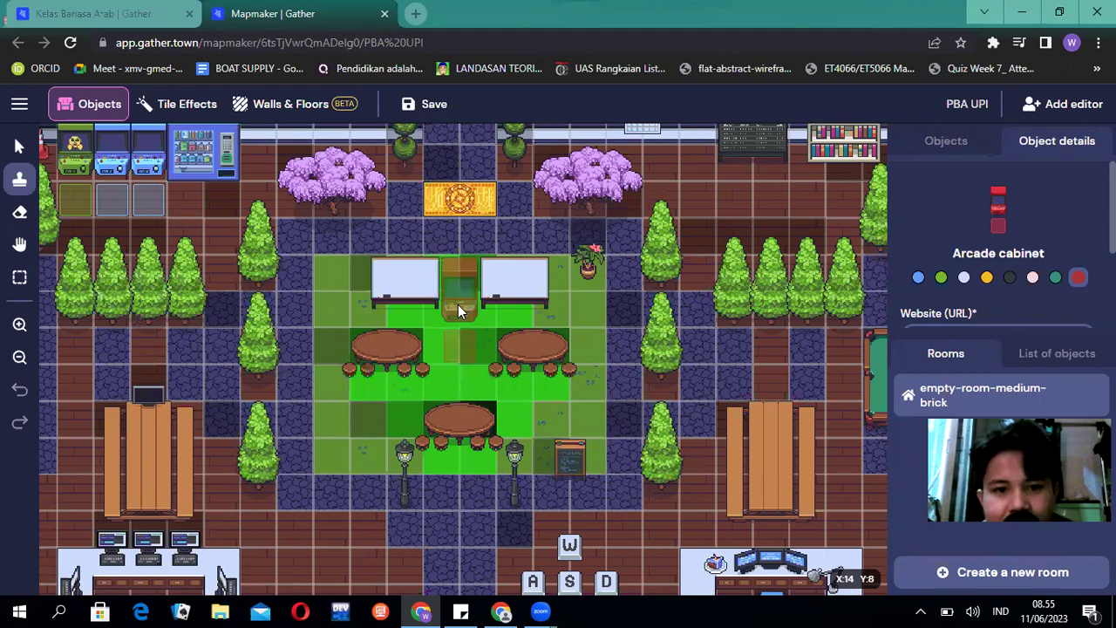
click(460, 312)
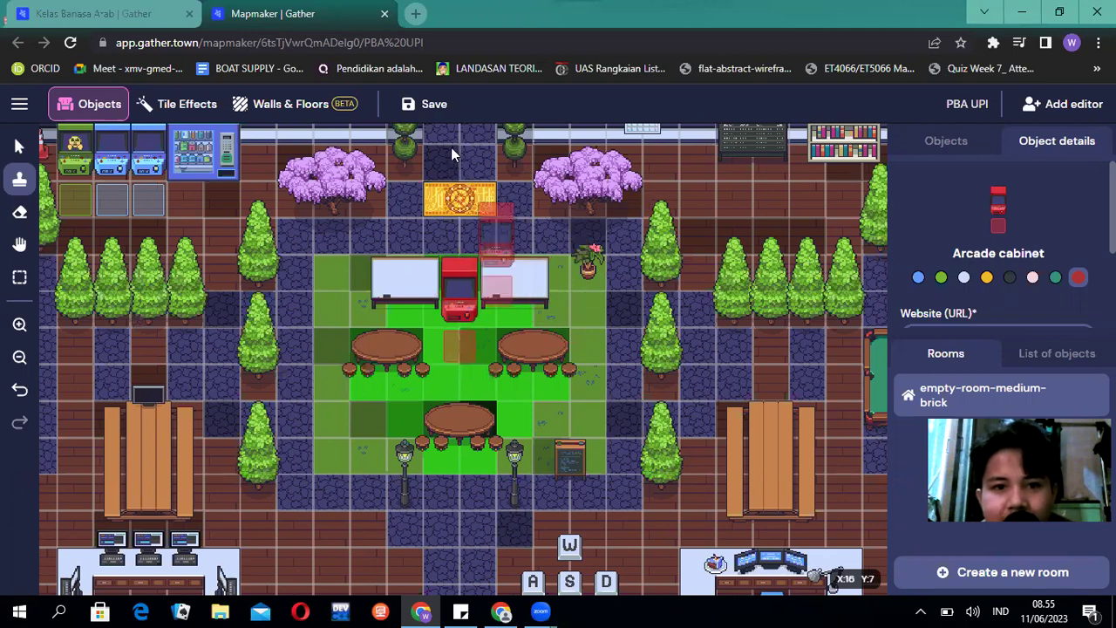
- Save the room map and return to the Kelas Bahasa Arab space
click(432, 108)
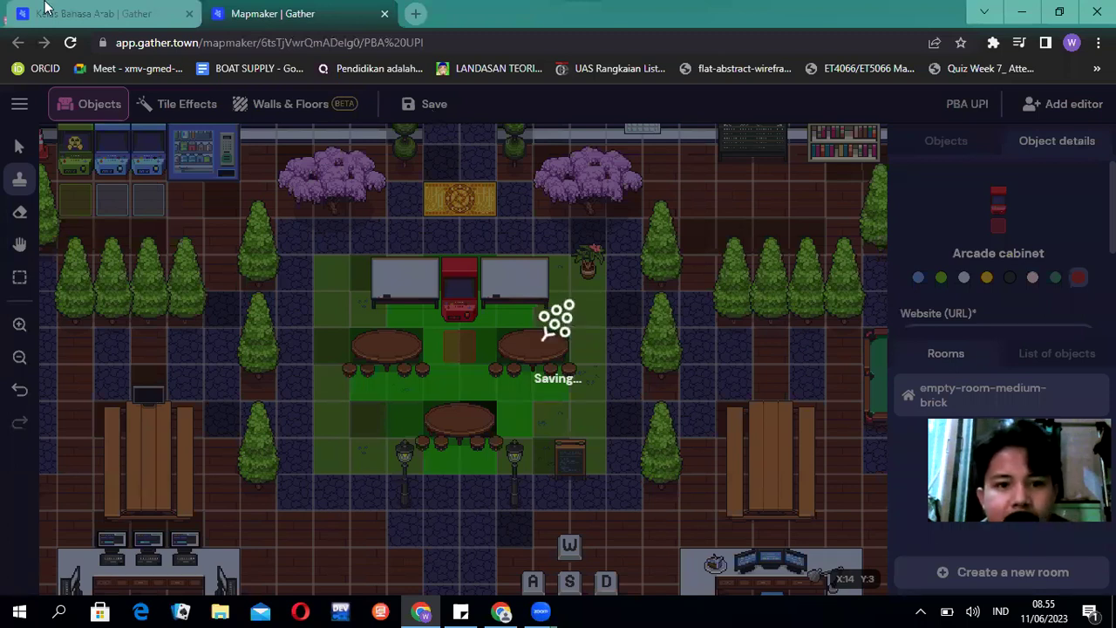
click(87, 13)
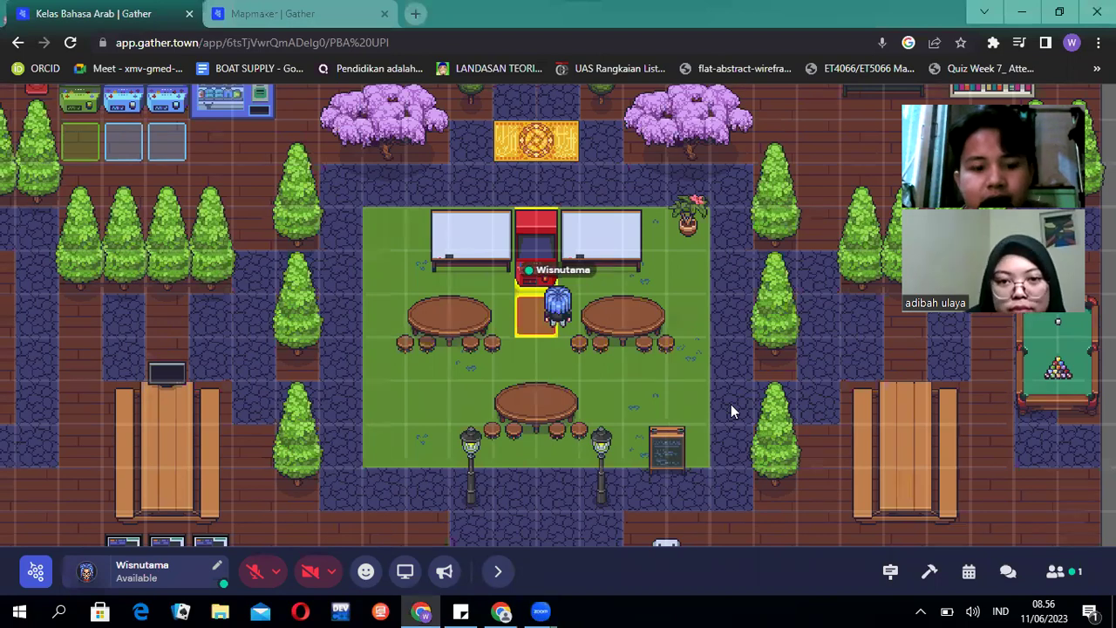
- Walk the avatar away from the red arcade cabinet to the eastern round table on the lawn
key(Down)
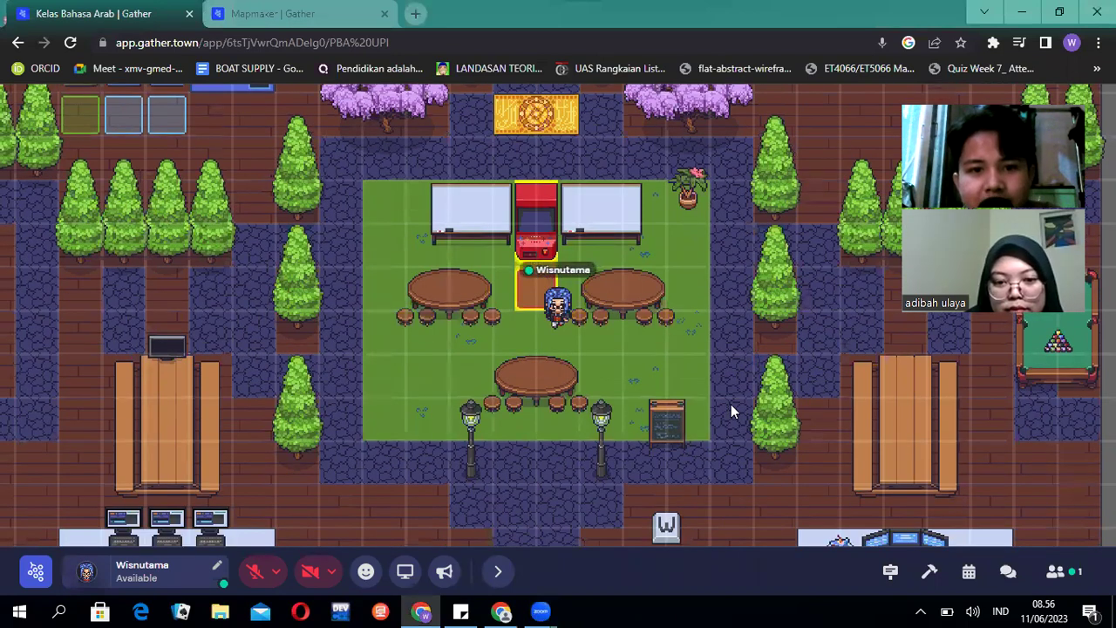
key(Down)
key(Right)
key(Right)
key(Right)
key(Up)
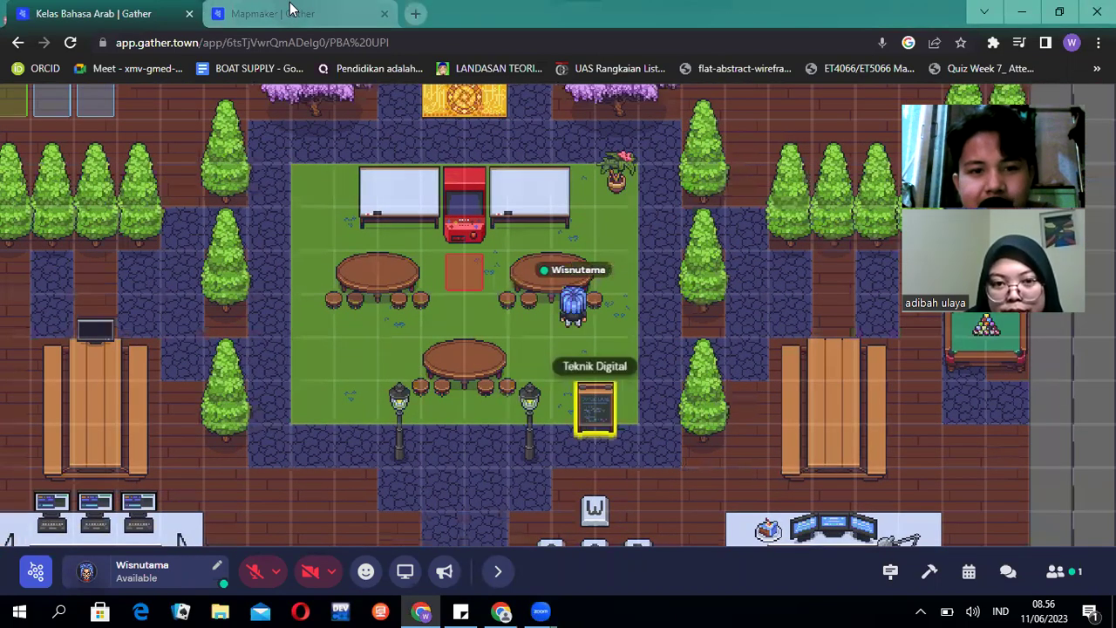
- Check the red arcade cabinet's placement in Mapmaker and return to the Kelas Bahasa Arab space
click(292, 10)
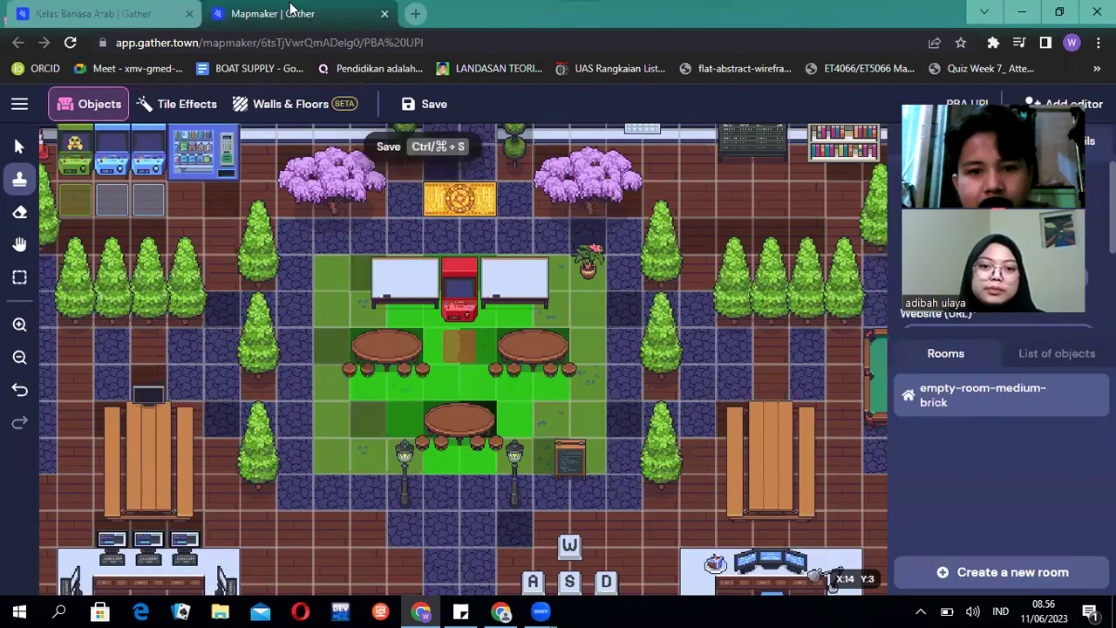
click(427, 240)
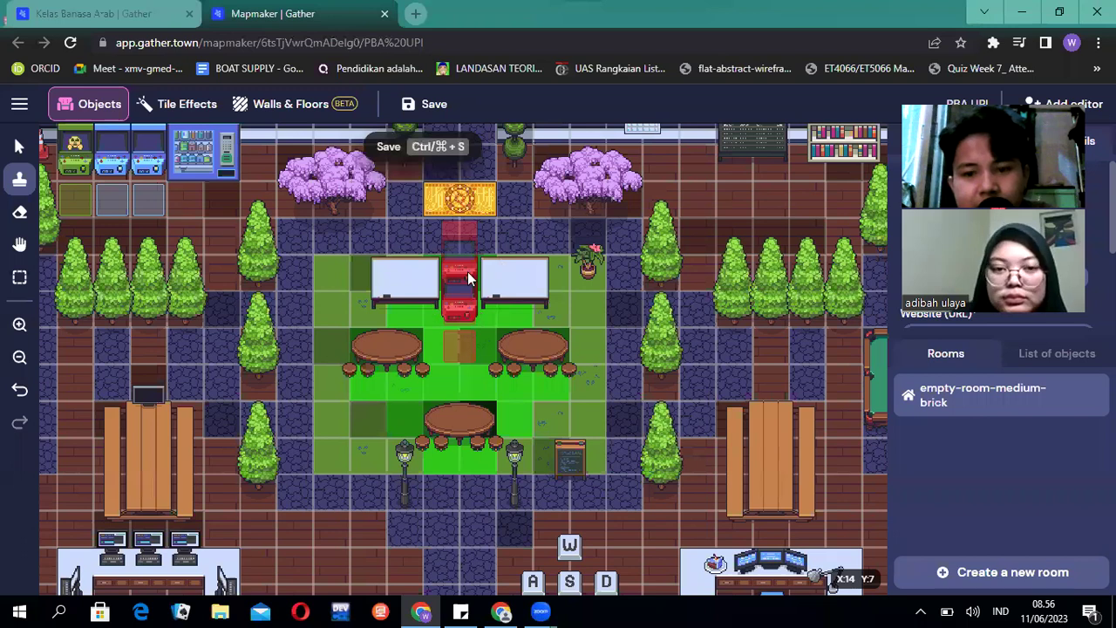
click(168, 9)
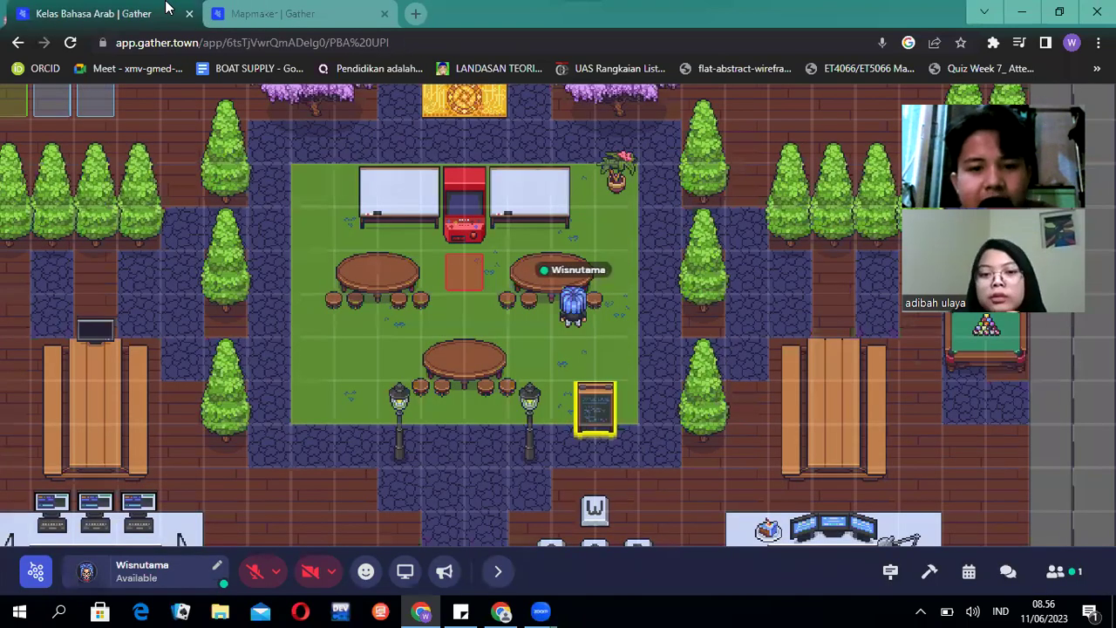
- Walk the avatar around the lawn tables up to the red arcade cabinet to bring up its prompt message
key(Down)
key(Down)
key(Left)
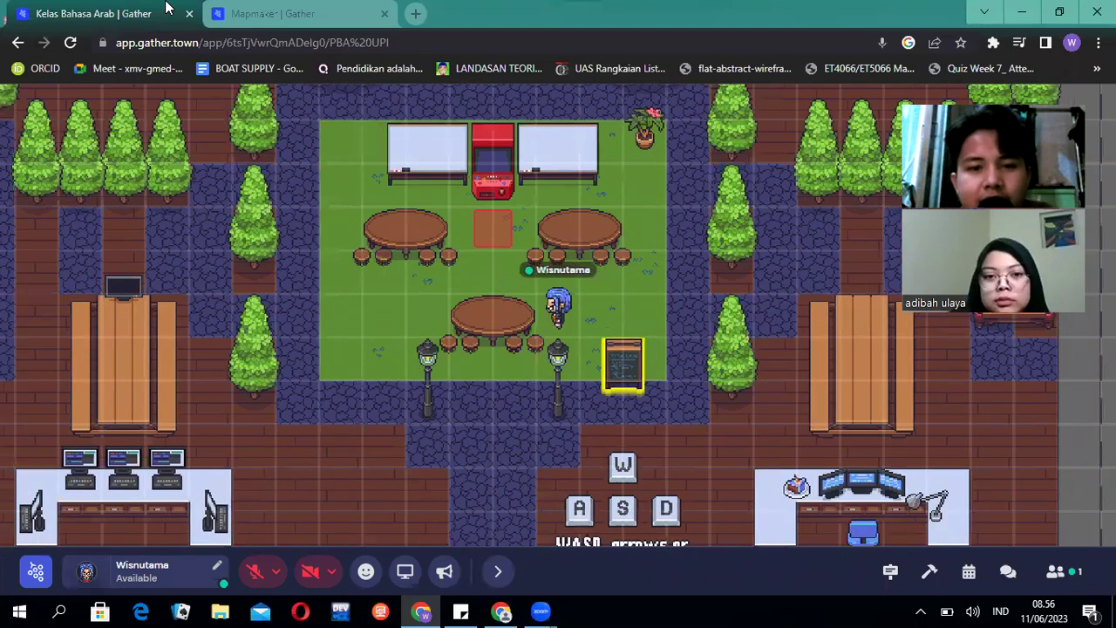
key(Left)
key(Left)
key(Left)
key(Up)
key(Up)
key(Up)
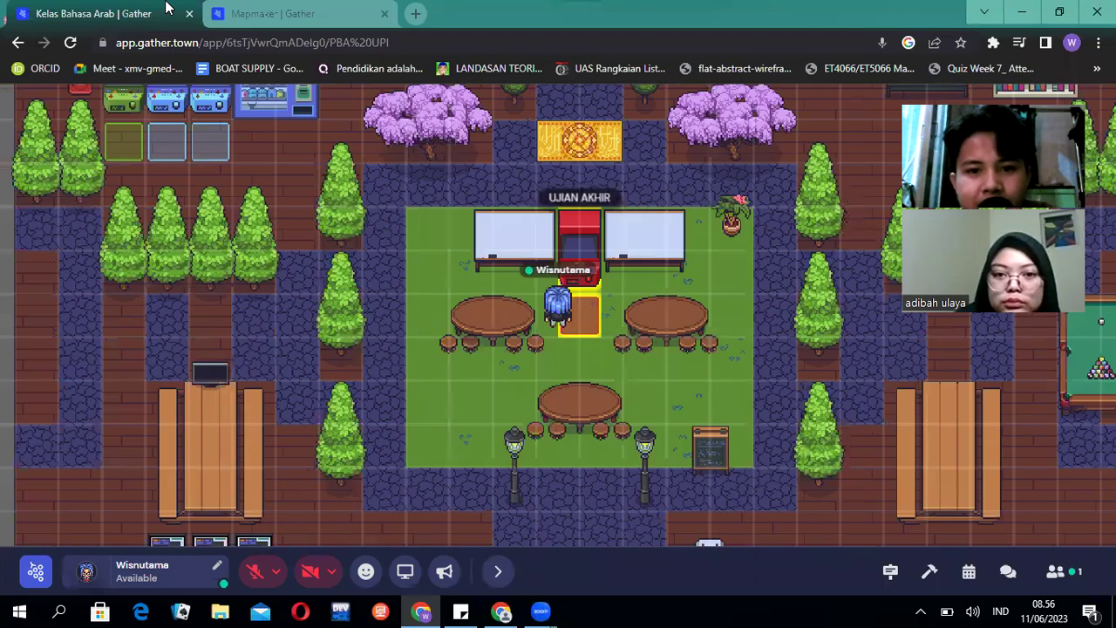
key(Up)
key(Right)
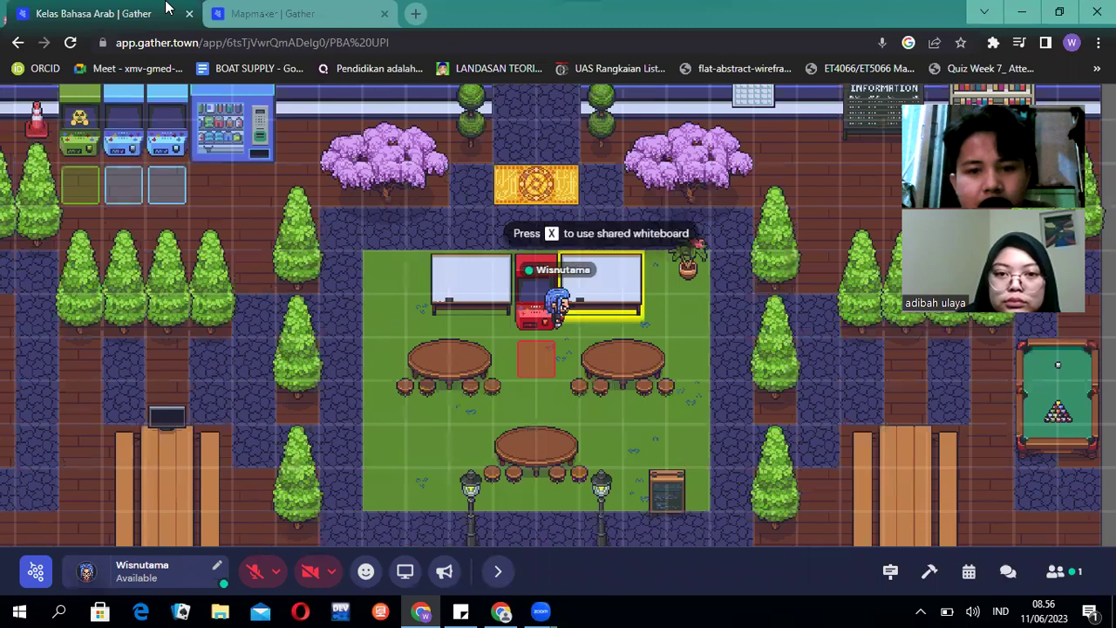
- Walk the avatar past both shared whiteboards and back to the red arcade cabinet between them
key(Left)
key(Left)
key(Left)
key(Down)
key(Down)
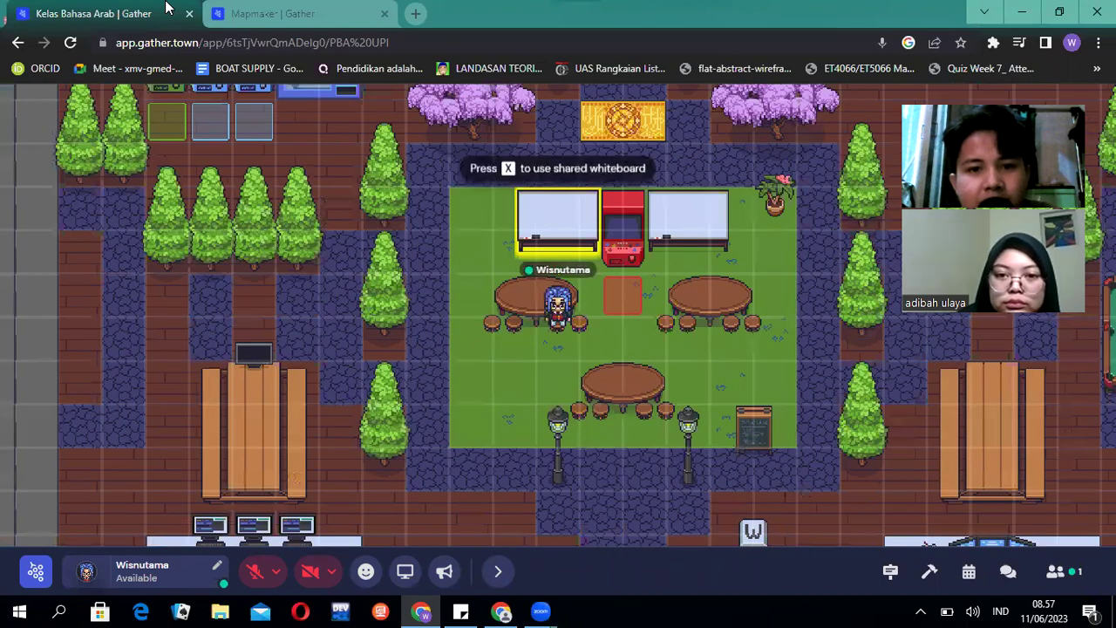
key(Right)
key(Right)
key(Right)
key(Up)
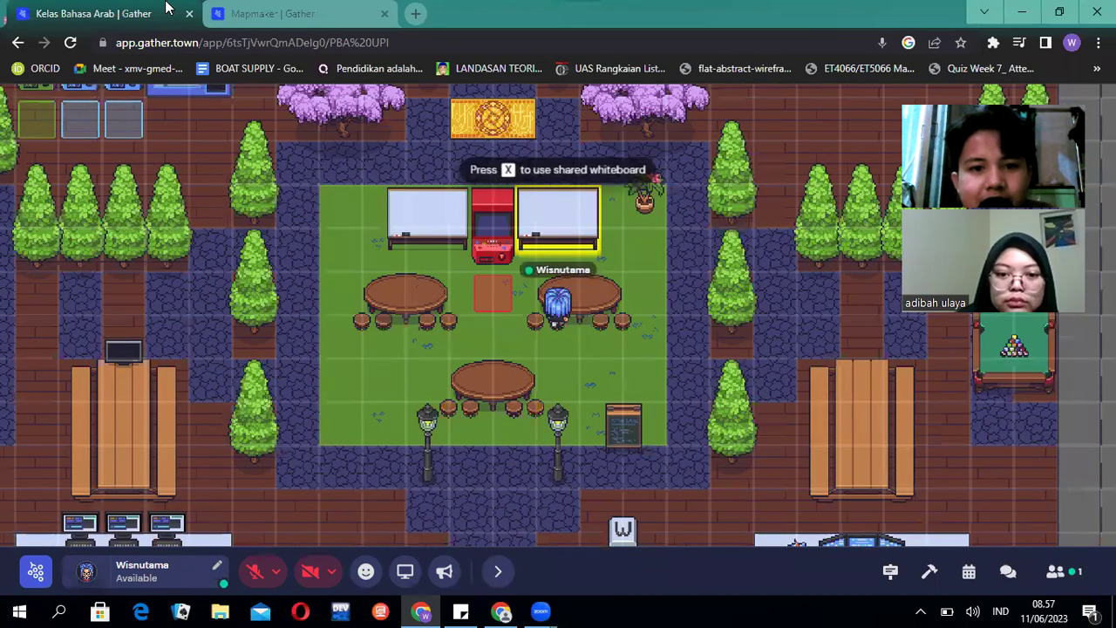
key(Left)
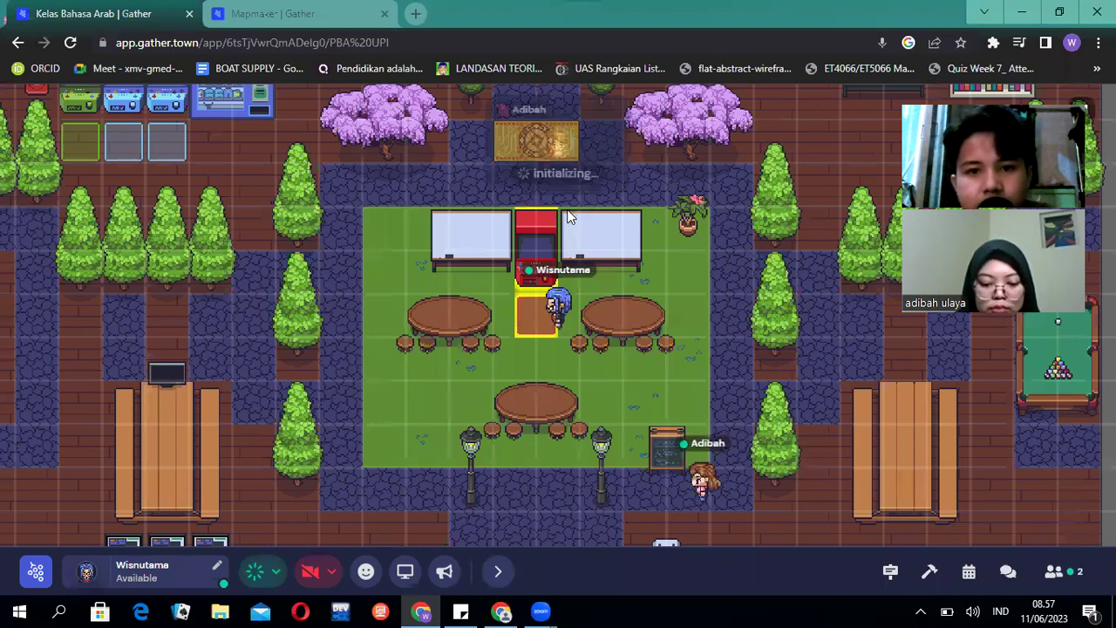
- Open the red arcade cabinet's embedded website to test it, and close it again
key(Left)
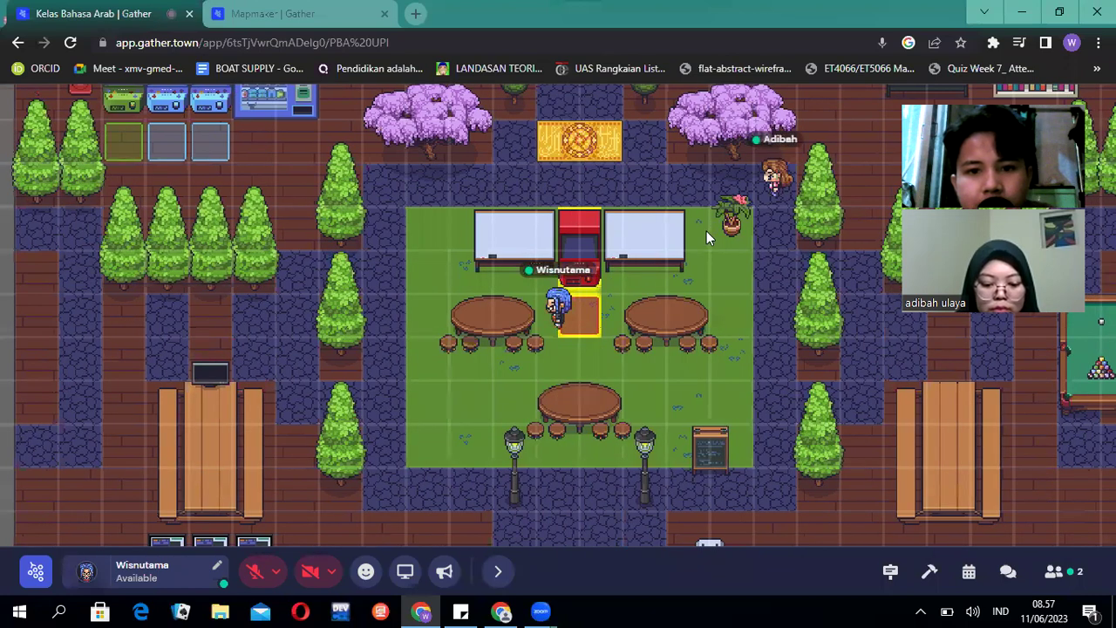
key(Right)
key(x)
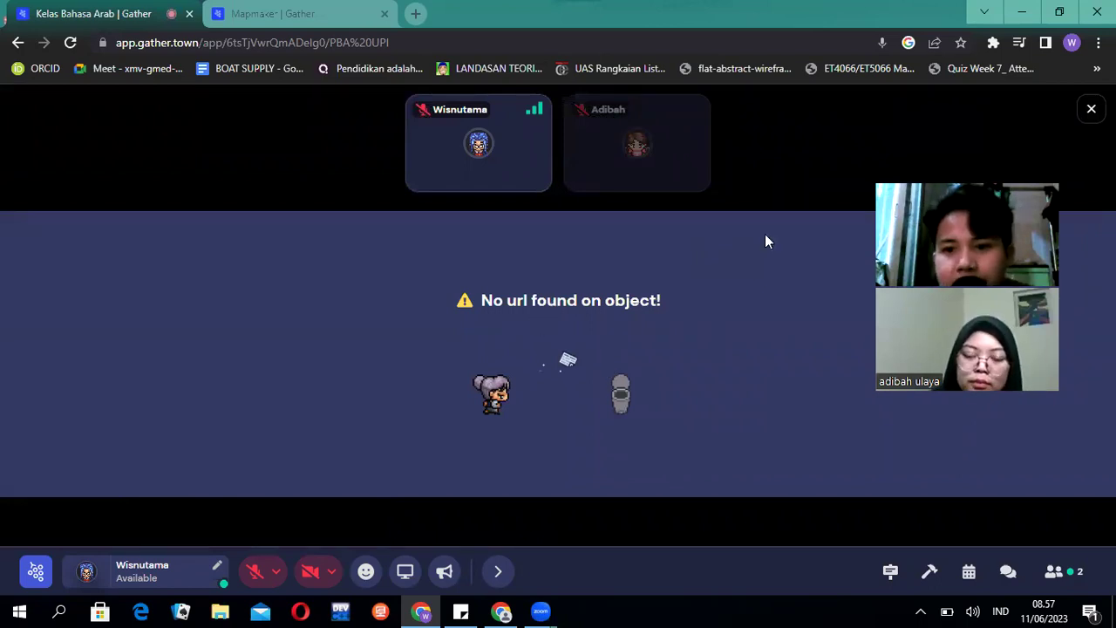
click(1090, 111)
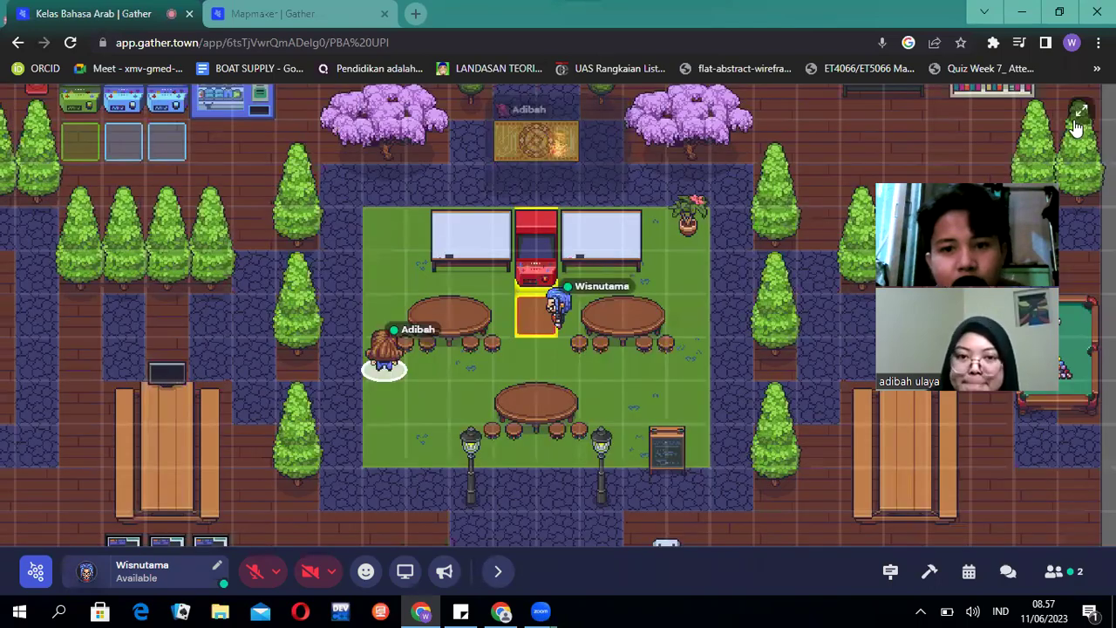
- Walk to the blue arcade cabinet beside the vending machine, open its embedded Quizizz page, and close it
key(Left)
key(Left)
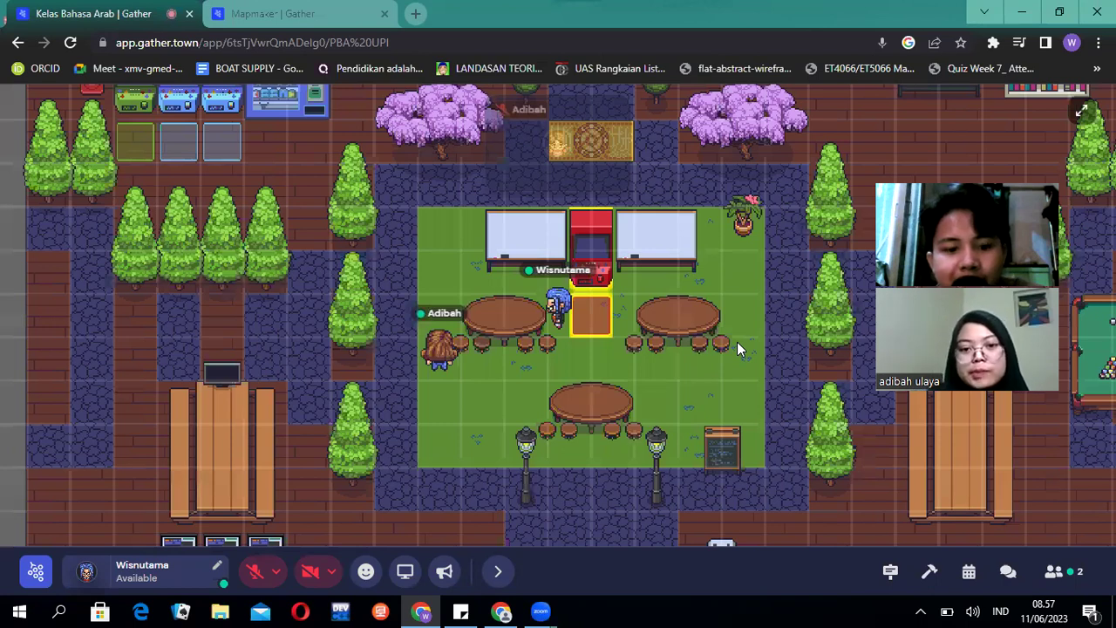
key(x)
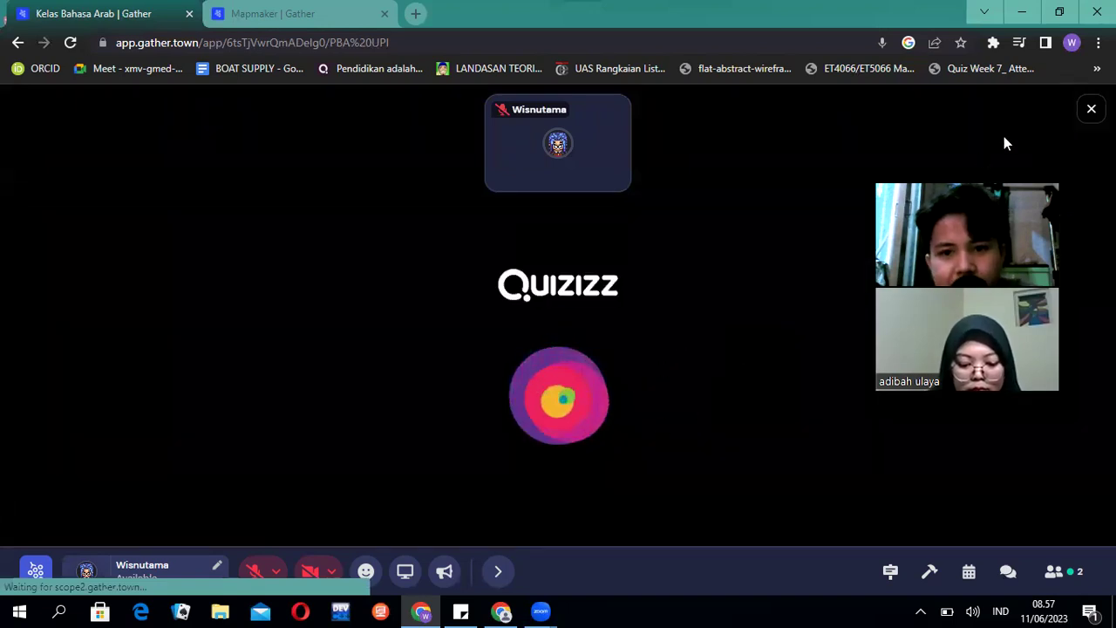
click(1090, 111)
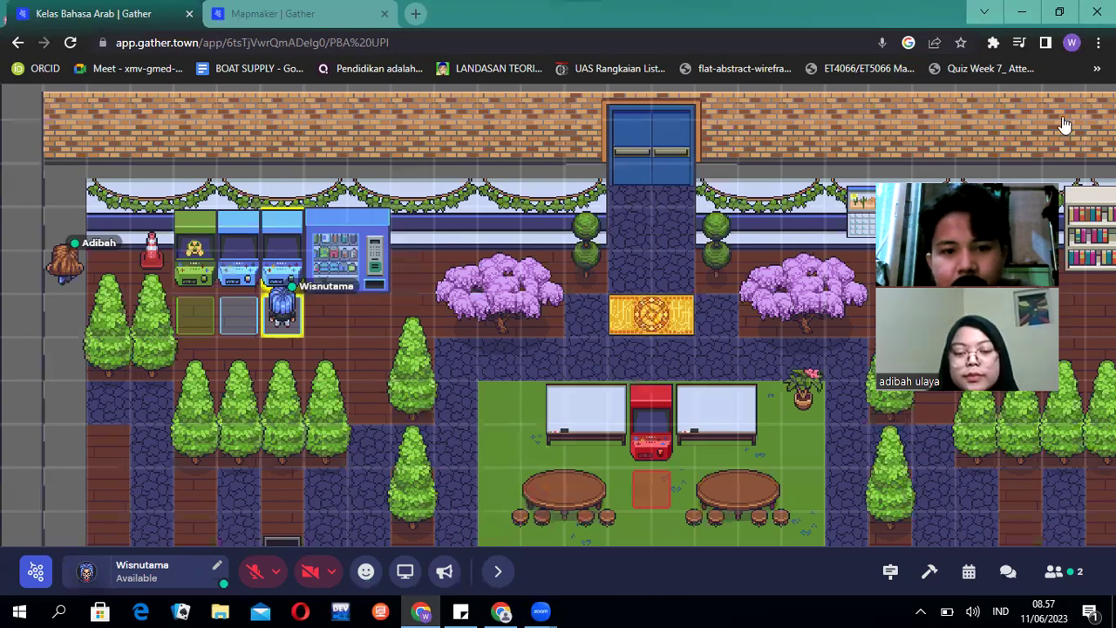
- Walk the avatar from the blue arcade cabinets back to the lawn, stopping at the southern round table
key(Right)
key(Right)
key(Right)
key(Right)
key(Down)
key(Down)
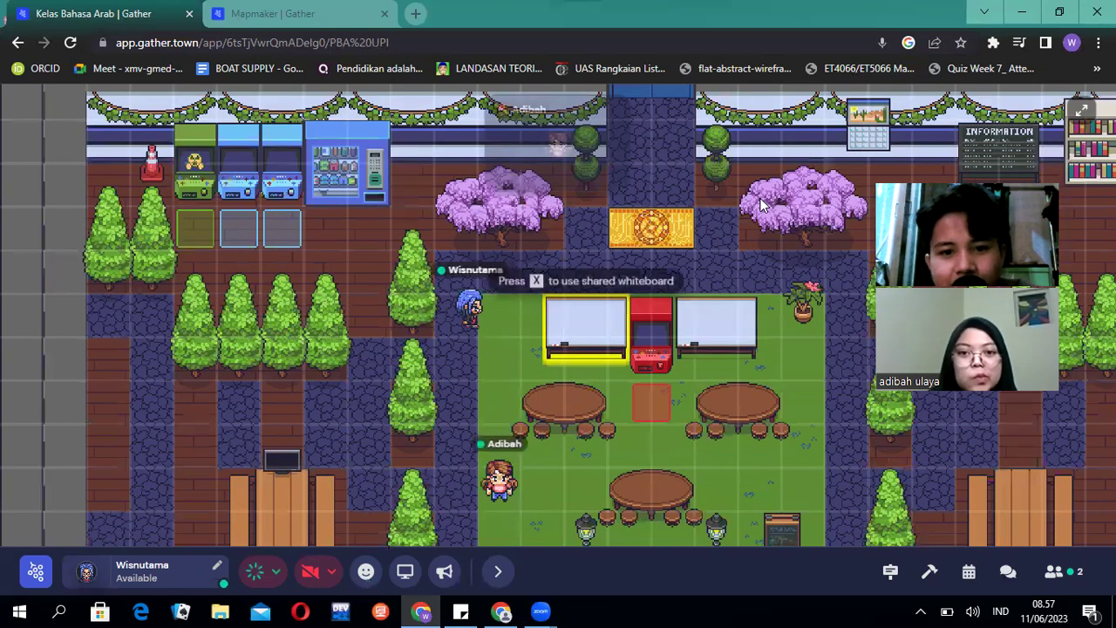
key(Down)
key(Down)
key(Down)
key(Down)
key(Down)
key(Down)
key(Right)
key(Right)
key(Right)
key(Right)
key(Right)
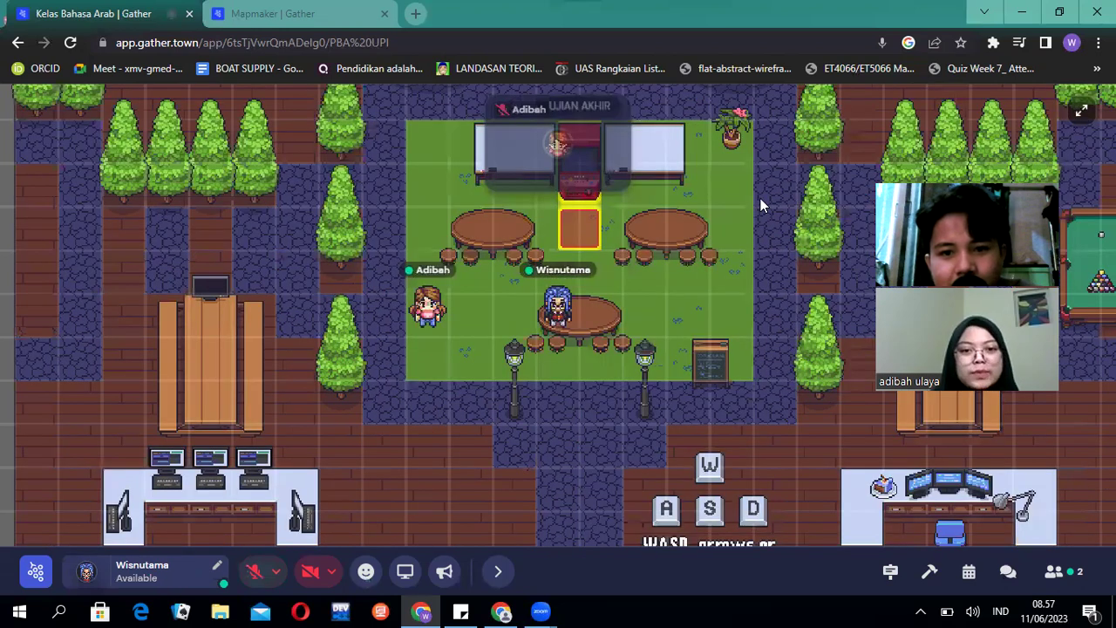